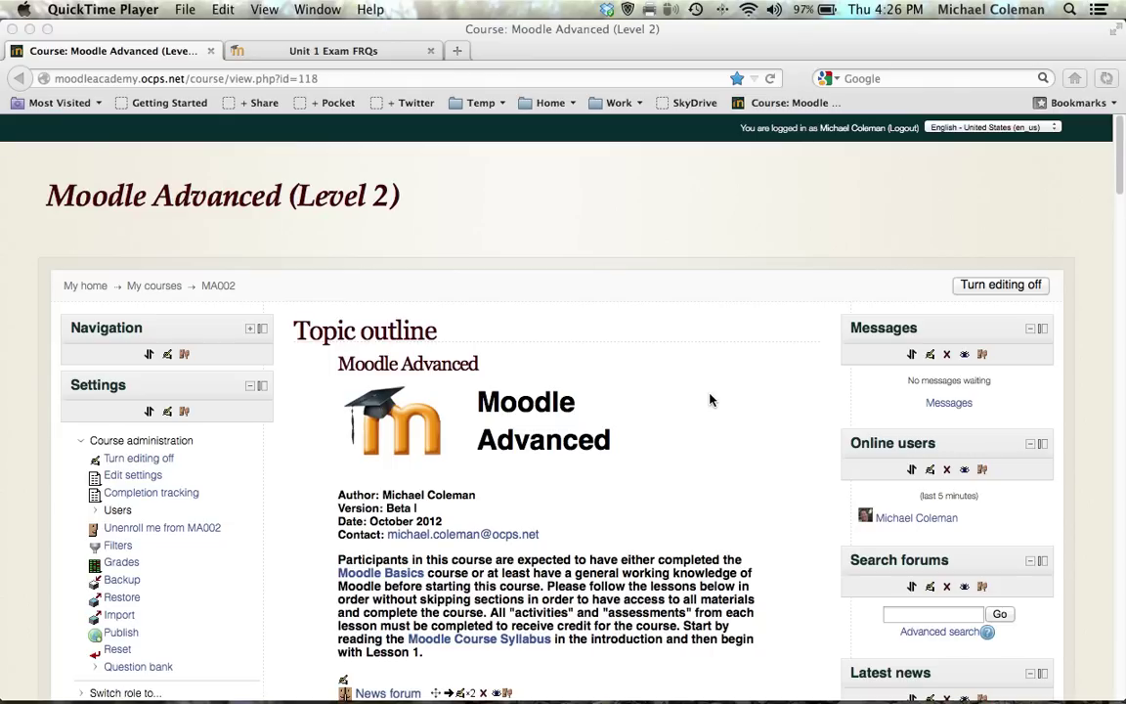
# Step: Choose Workshop from the 'Add an activity...' list under Lesson 2: Student Collaboration and Peer Review
pyautogui.click(711, 400)
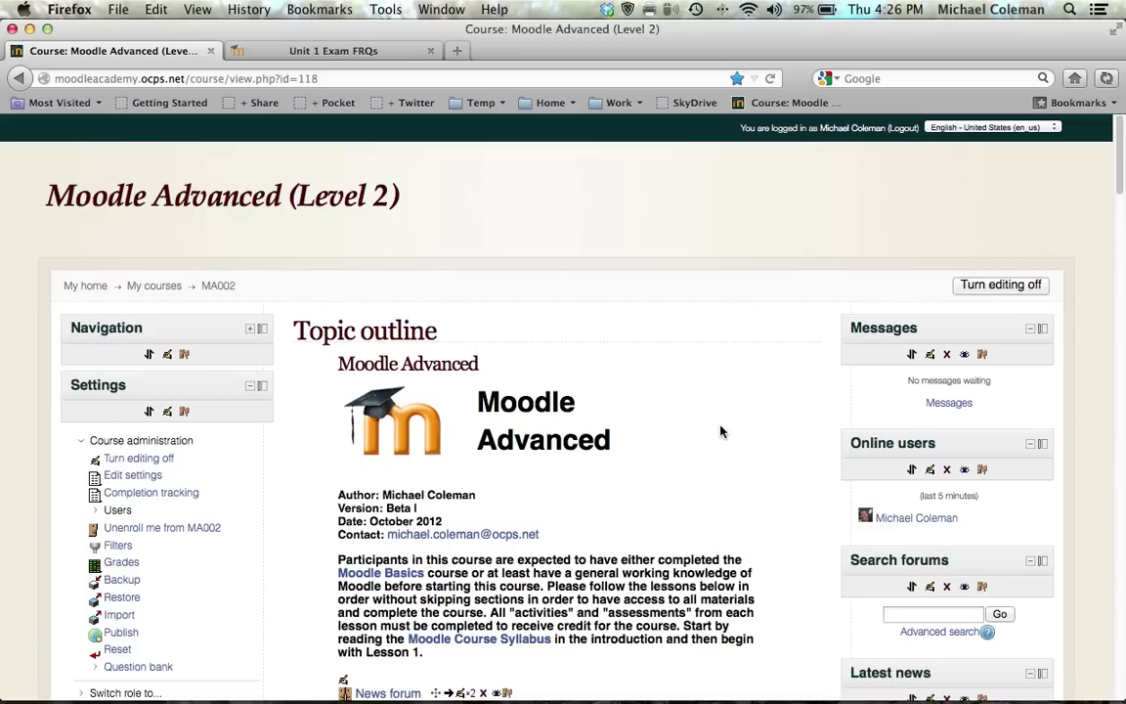
pyautogui.scroll(-1, 724, 425)
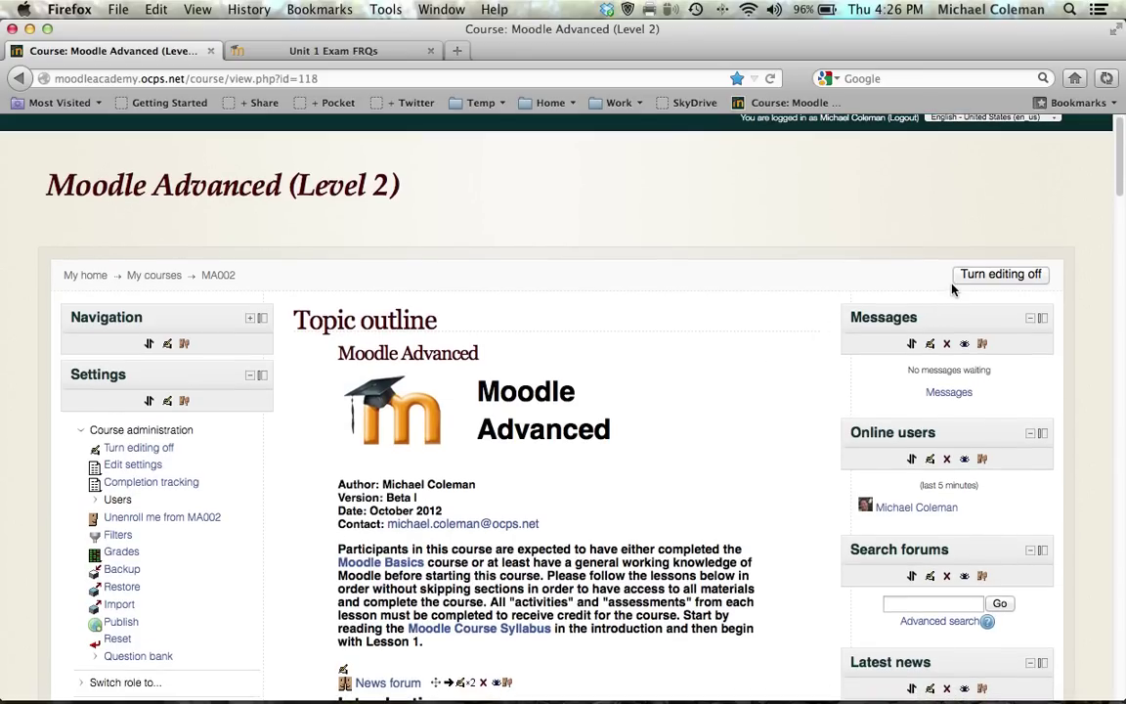
pyautogui.scroll(-5, 741, 444)
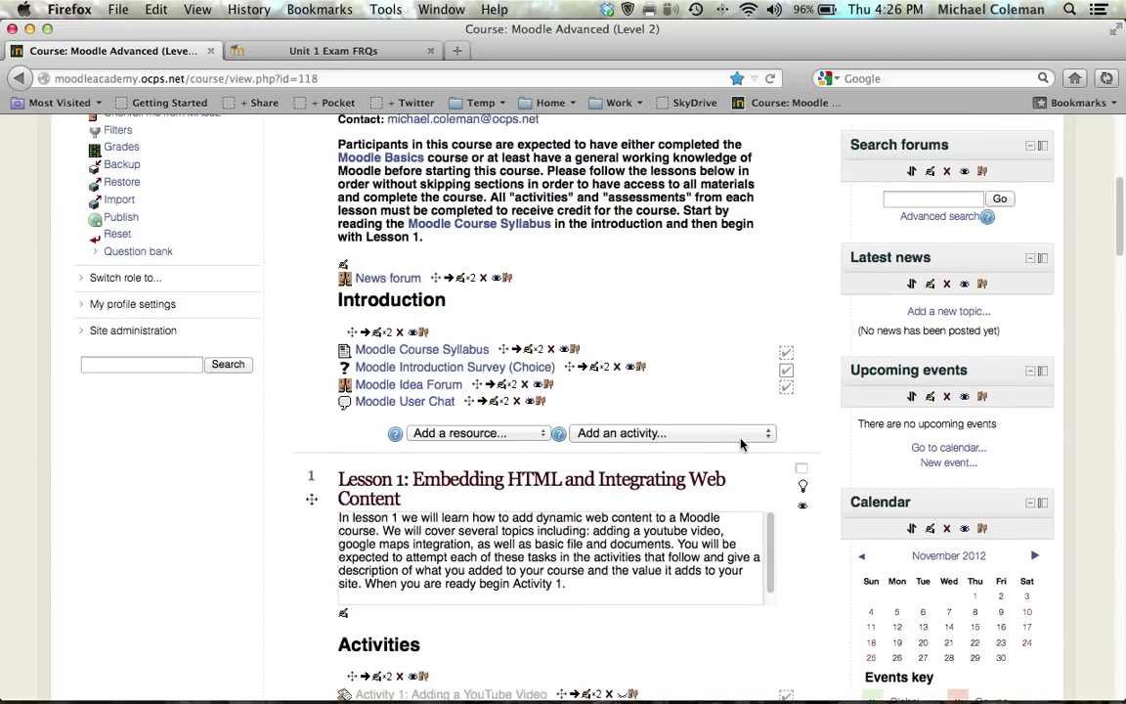
pyautogui.scroll(-8, 741, 445)
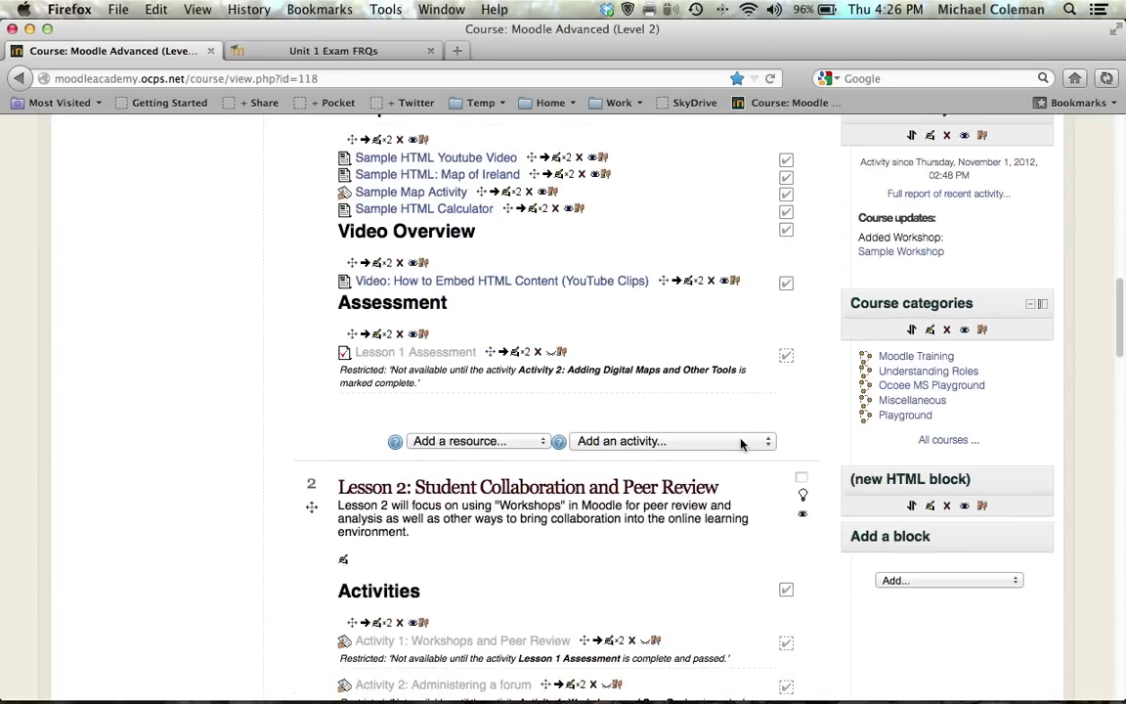
pyautogui.scroll(-6, 740, 445)
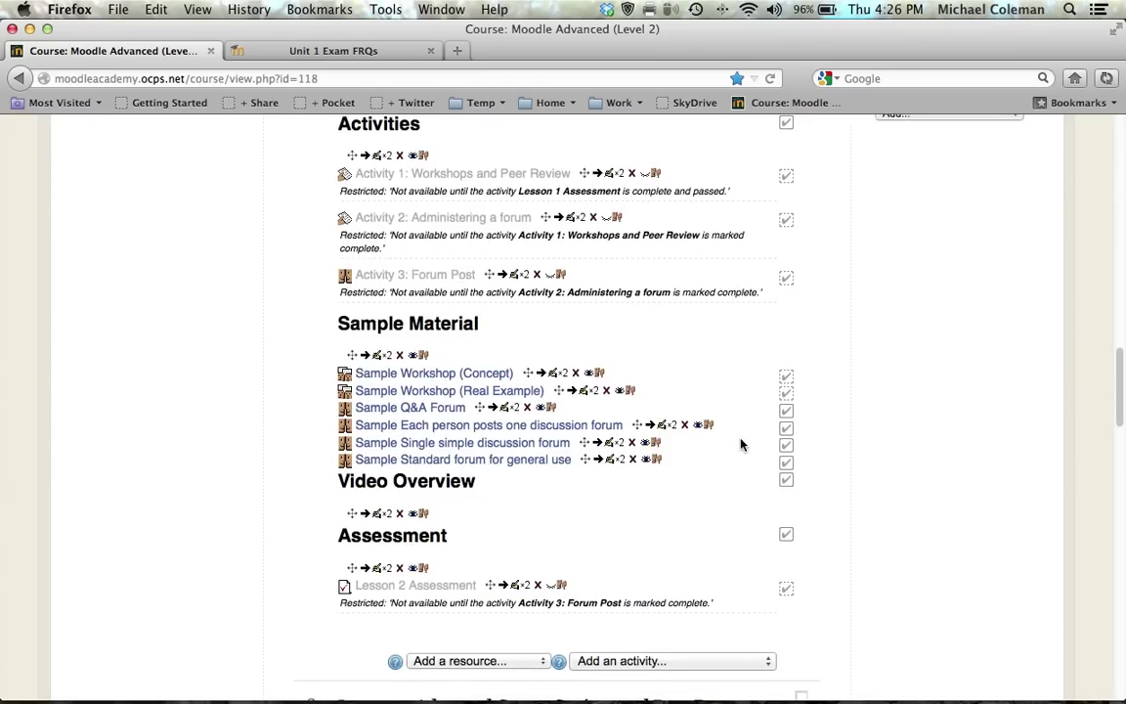
pyautogui.scroll(-1, 741, 445)
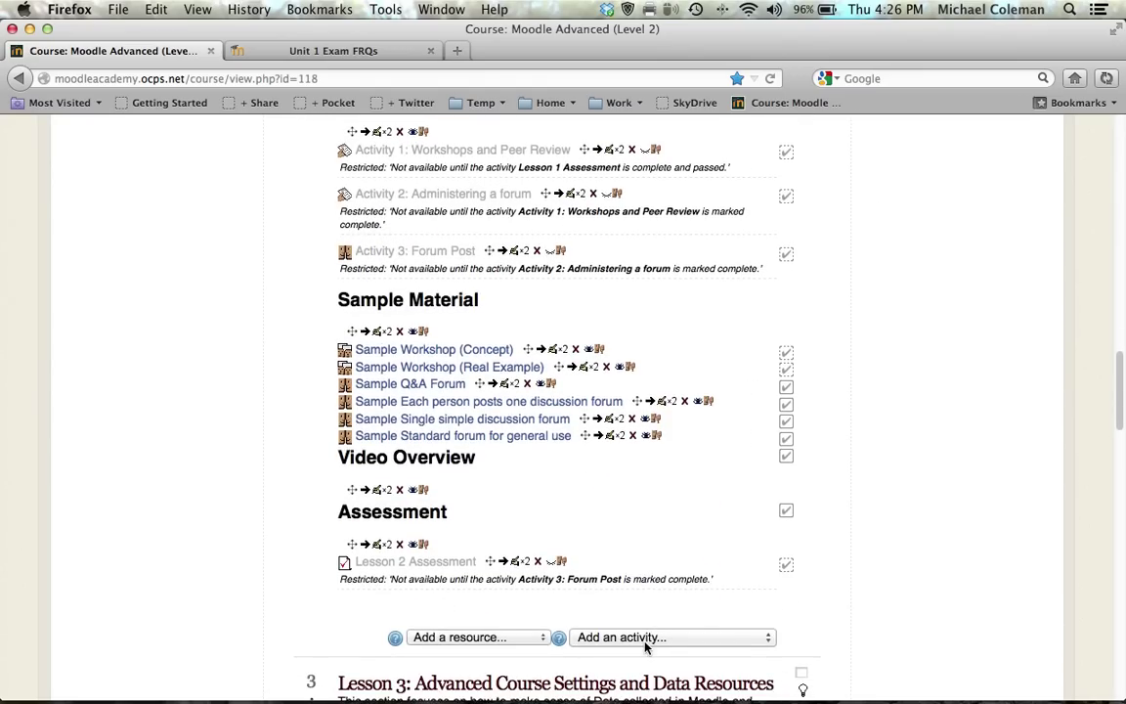
pyautogui.click(623, 638)
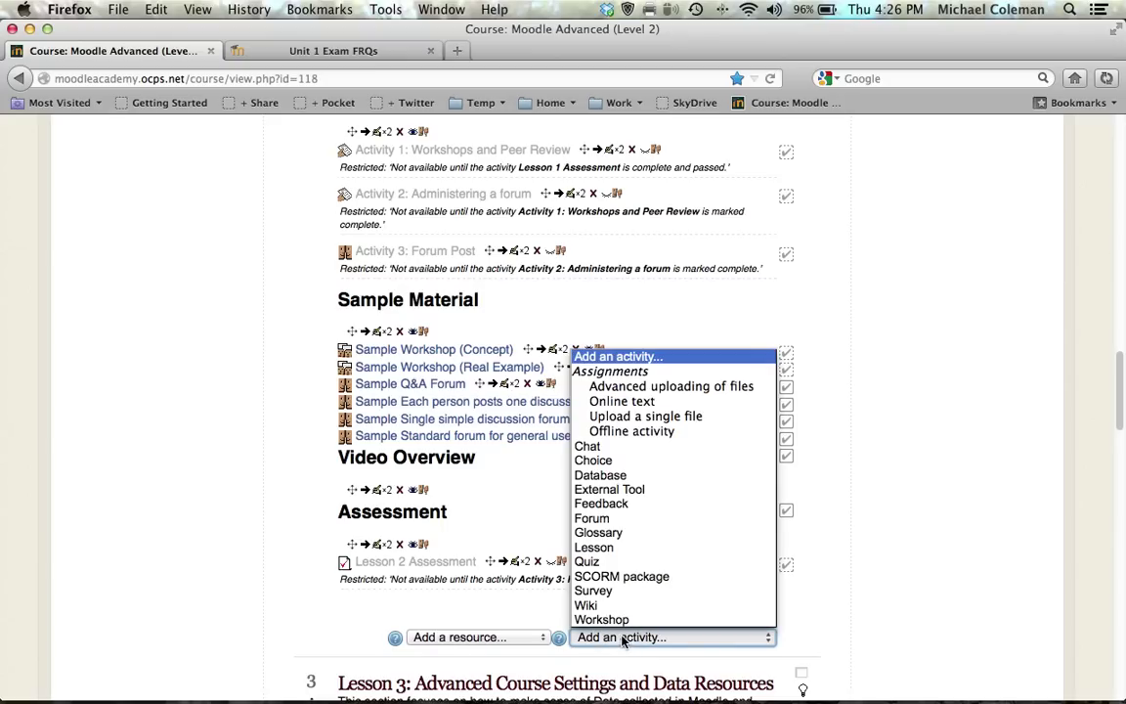
pyautogui.click(634, 621)
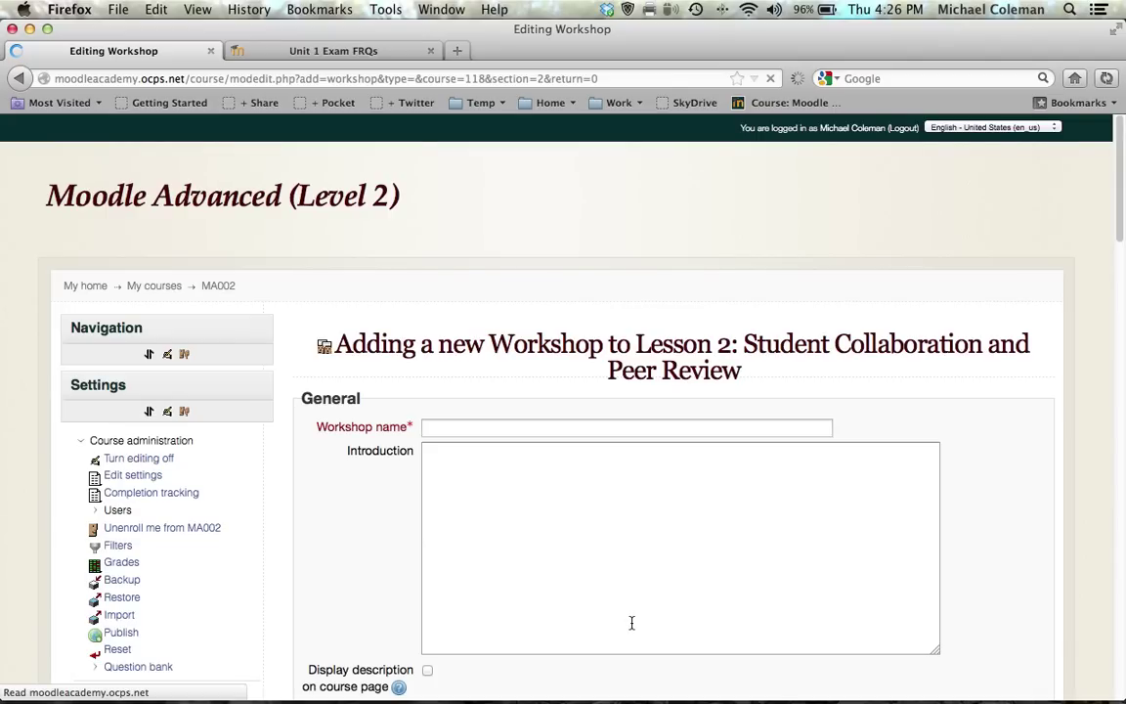
# Step: Name the workshop 'Sample Workshop' with introduction 'You will be responding to FRQ's from Unit 1.'
pyautogui.click(461, 427)
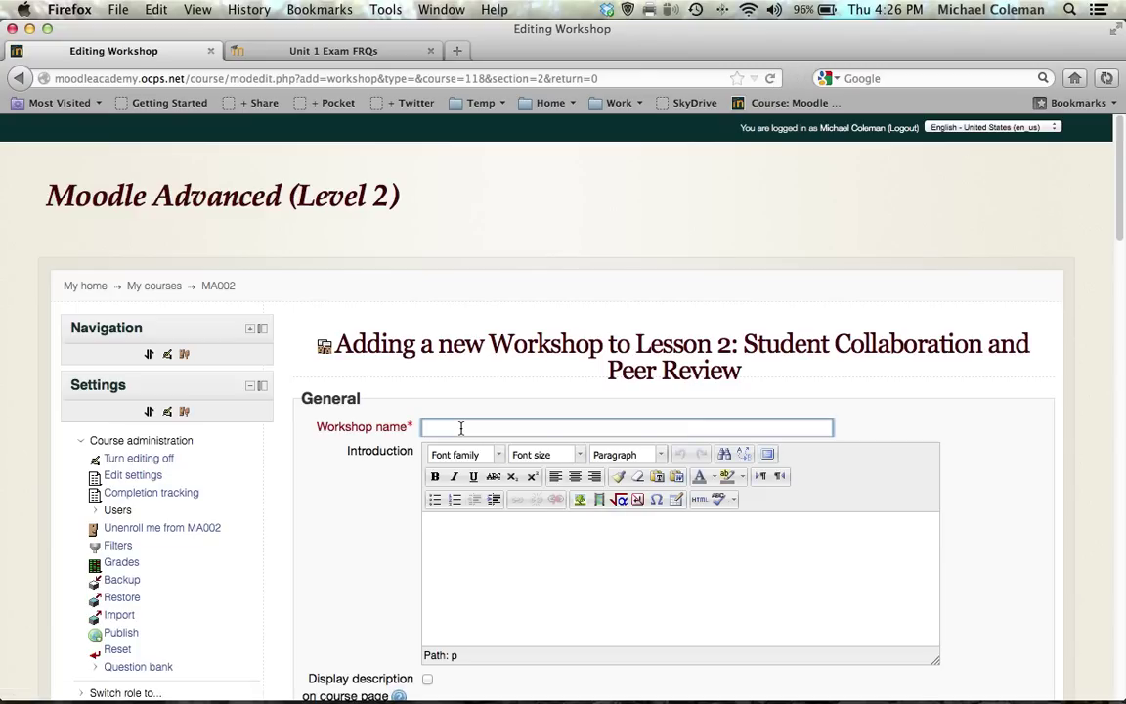
pyautogui.write('Sample Workshop')
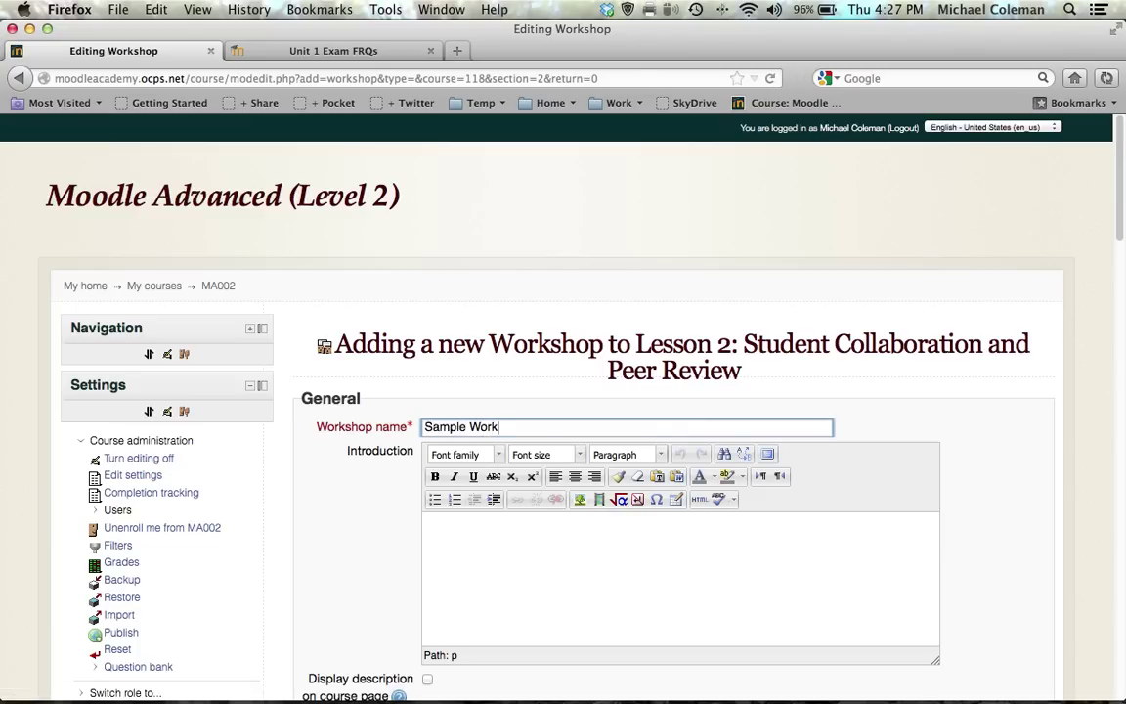
pyautogui.click(457, 540)
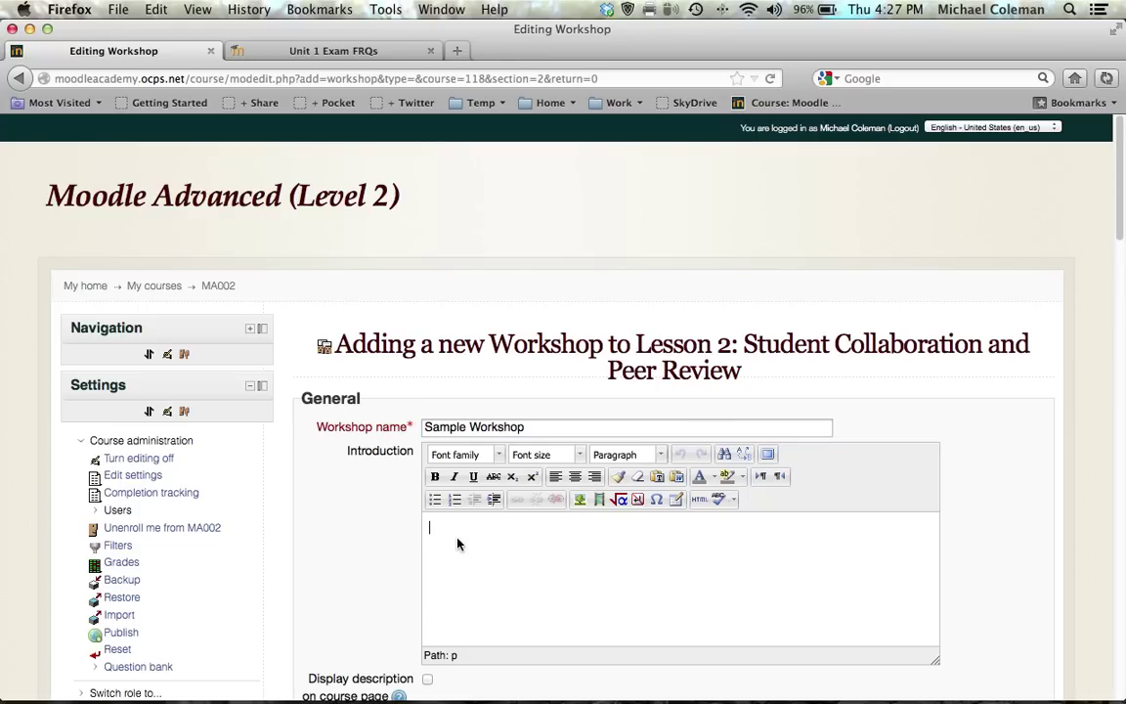
pyautogui.write('You will be respondiong')
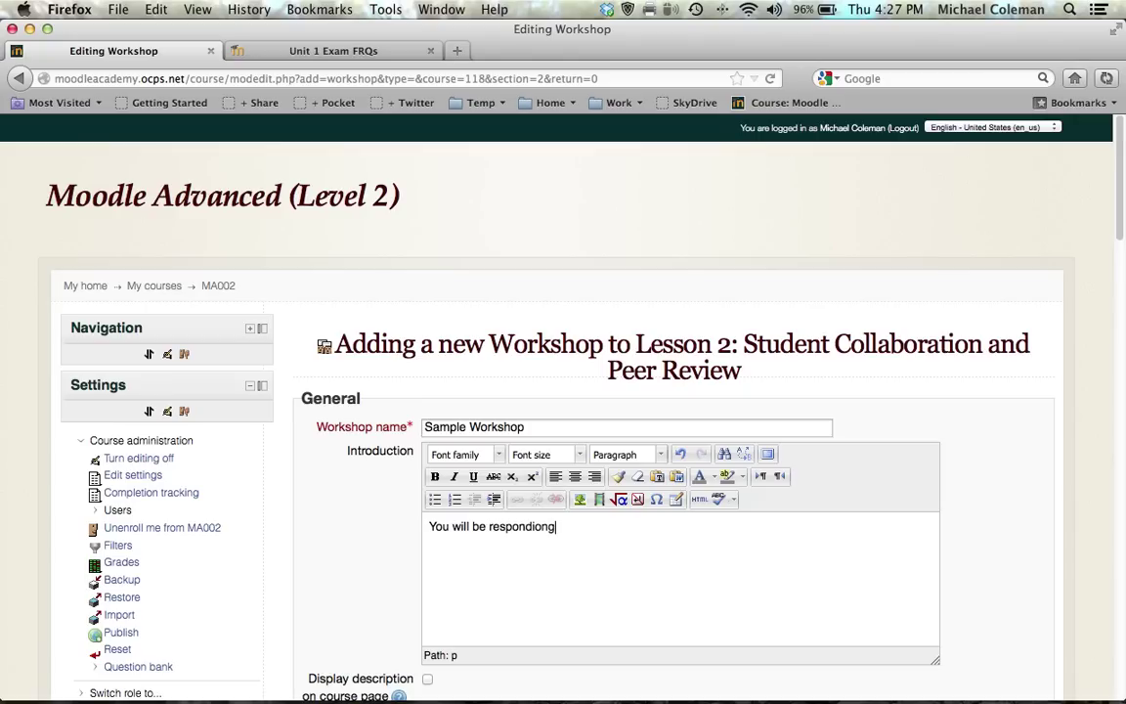
pyautogui.press('BackSpace')
pyautogui.press('BackSpace')
pyautogui.press('BackSpace')
pyautogui.press('BackSpace')
pyautogui.write("ing to FRQ's from Unit 1")
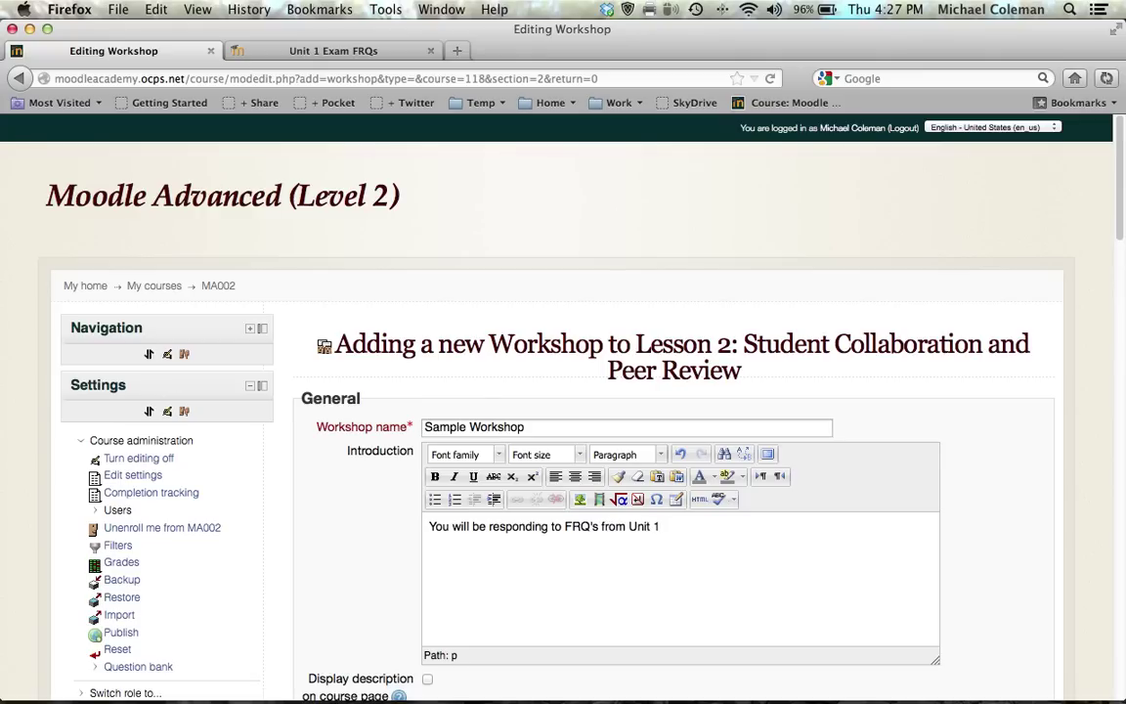
pyautogui.write('.')
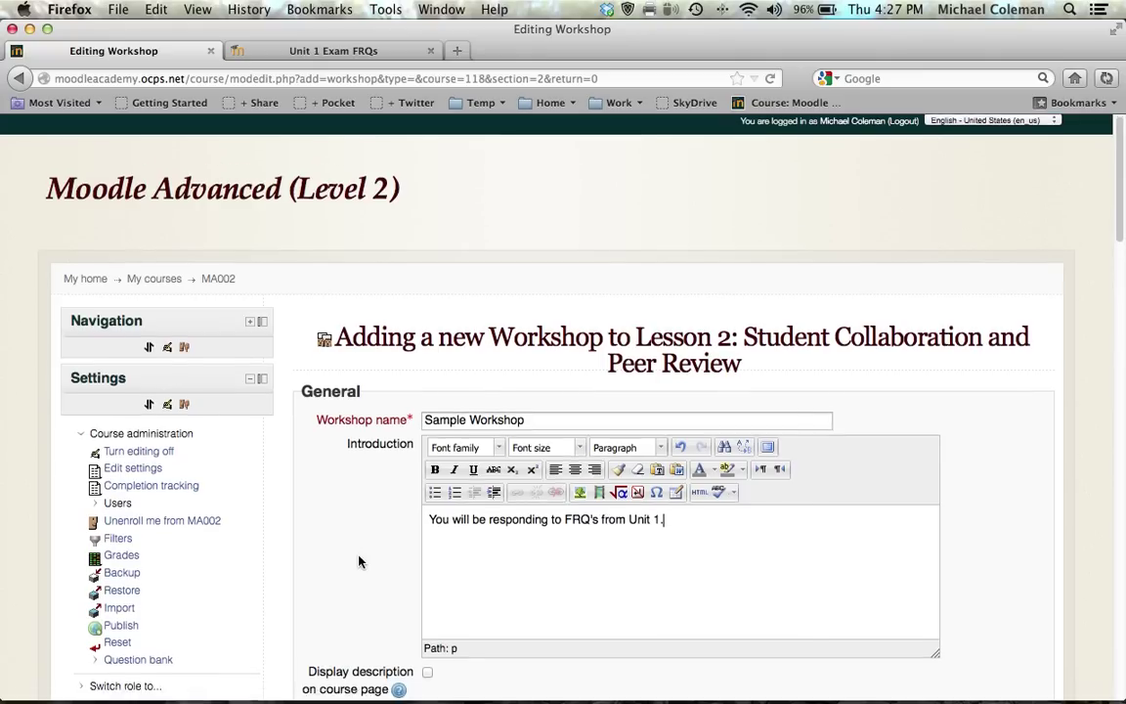
# Step: Tick 'Use peer assessment' and 'Use self-assessment' under Workshop features
pyautogui.scroll(-4, 322, 499)
pyautogui.scroll(-4, 359, 562)
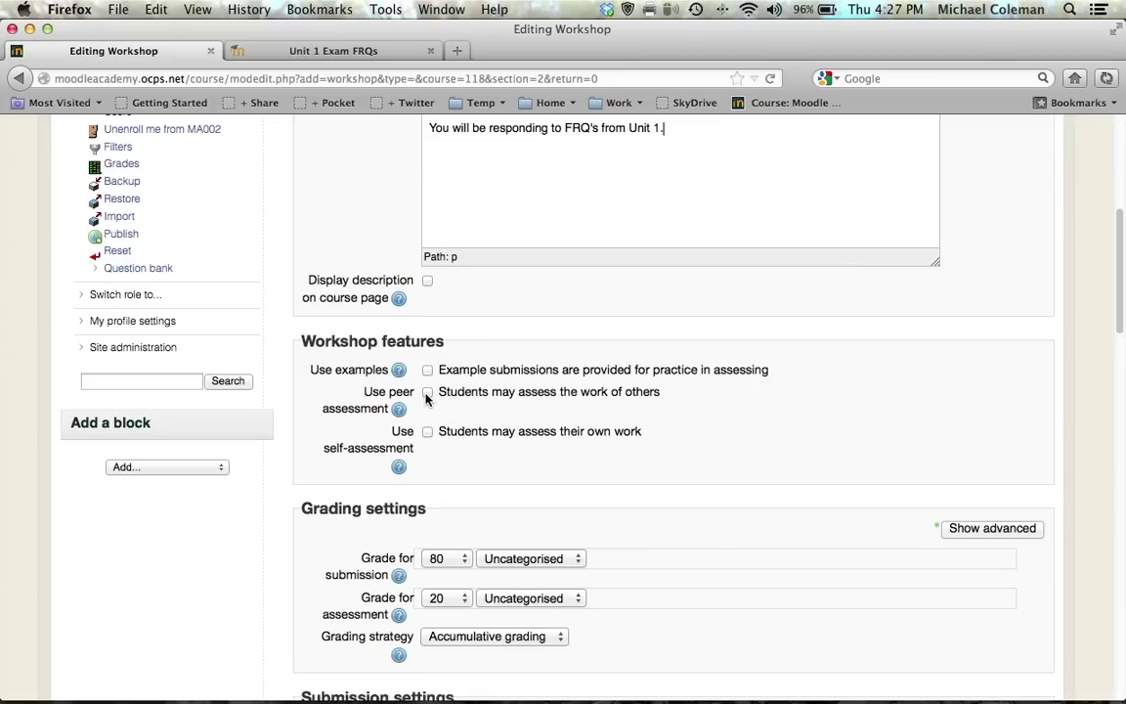
pyautogui.click(427, 392)
pyautogui.click(427, 434)
pyautogui.scroll(-5, 355, 452)
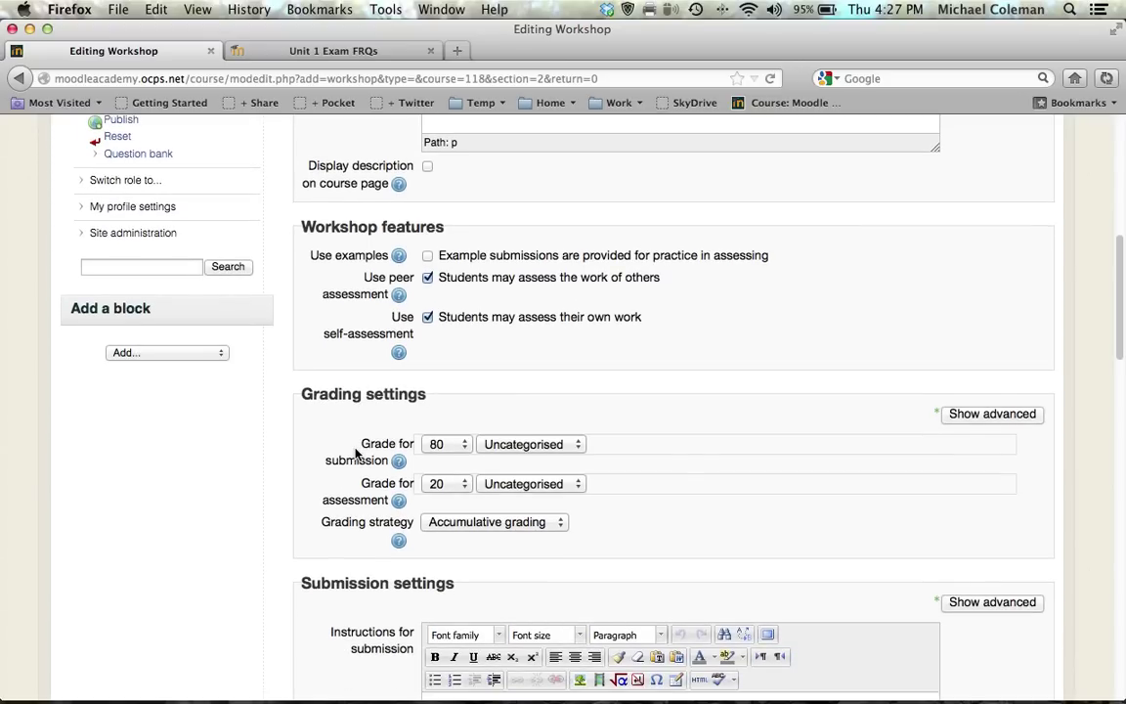
pyautogui.scroll(-2, 355, 452)
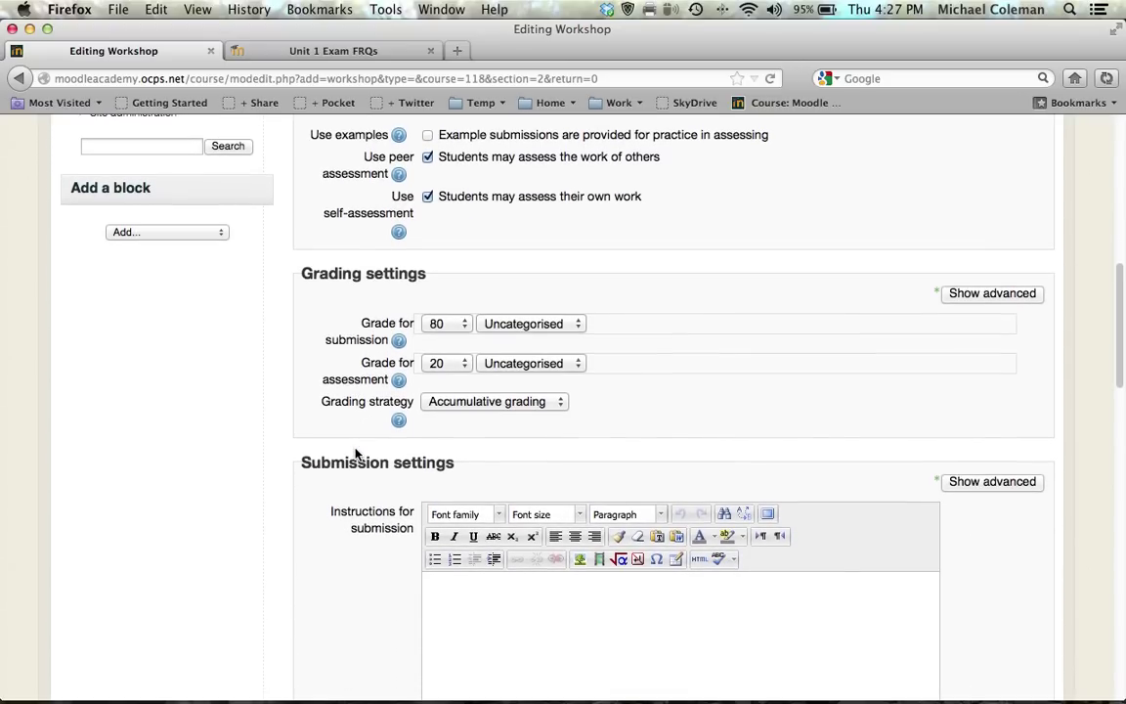
pyautogui.scroll(-3, 355, 453)
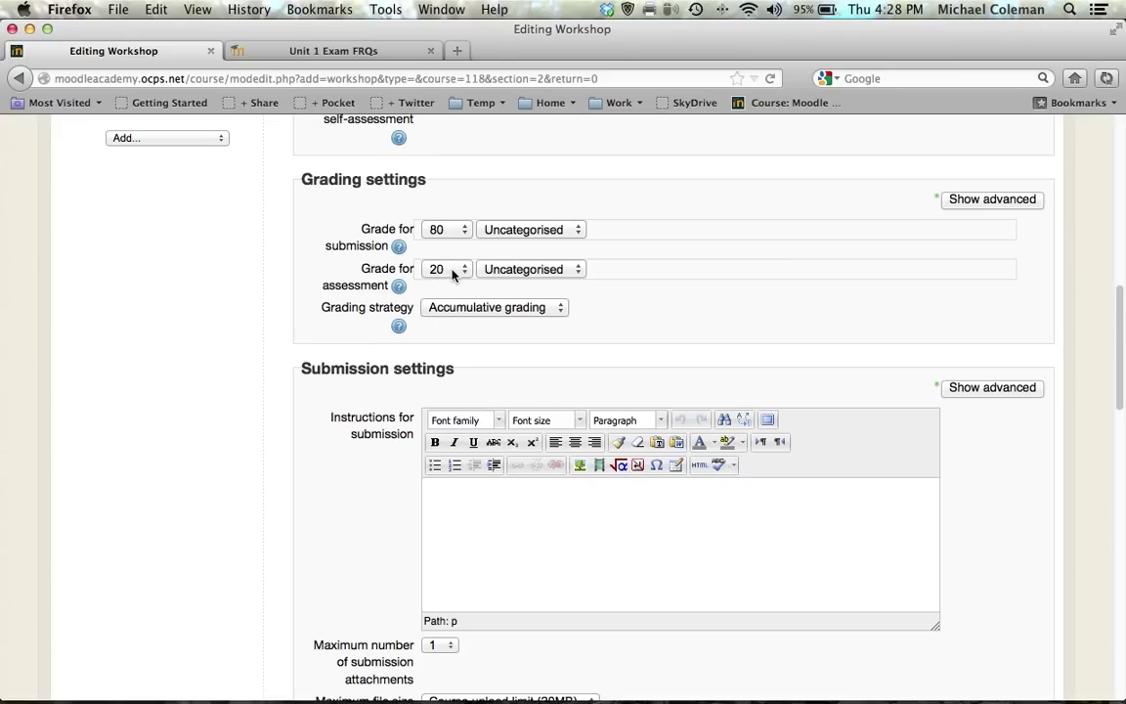
pyautogui.scroll(-4, 339, 346)
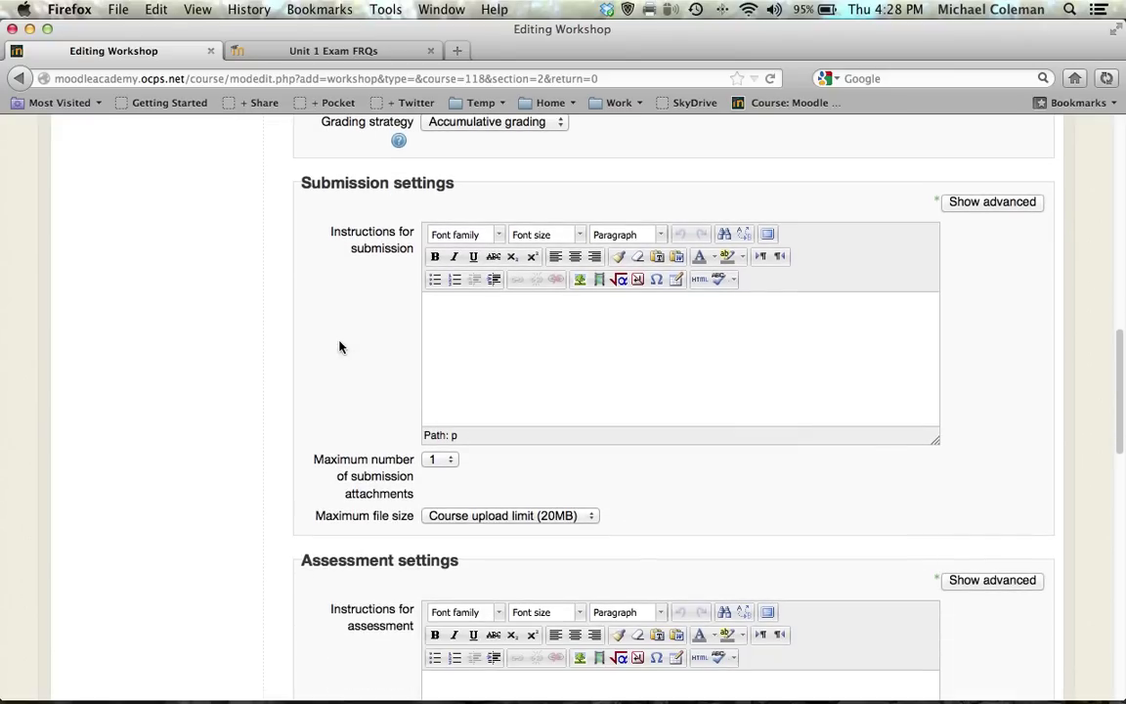
# Step: Paste the Unit 1 Exam FRQ questions into 'Instructions for submission' and review them
pyautogui.click(471, 334)
pyautogui.write('2. Our government (a) Give one of the two names used to describe the United States political system and explain its meaning. (b) Give the full name of one of the early influential philosophers and describe their contribution to our government.')
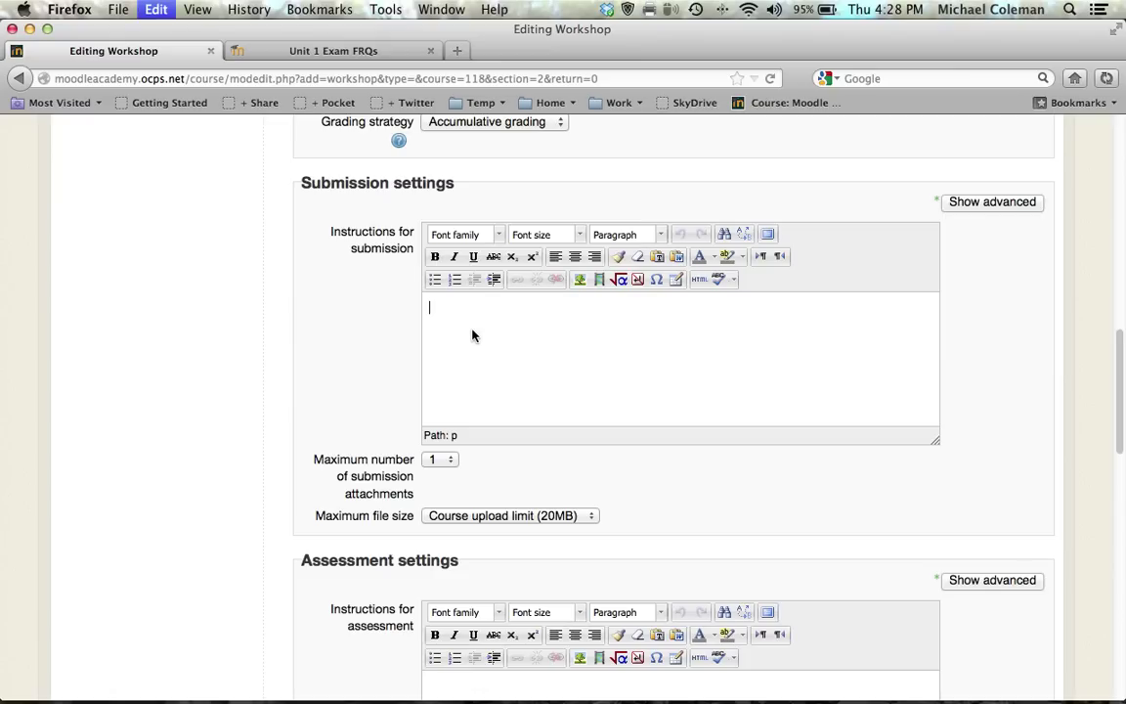
pyautogui.scroll(15, 523, 344)
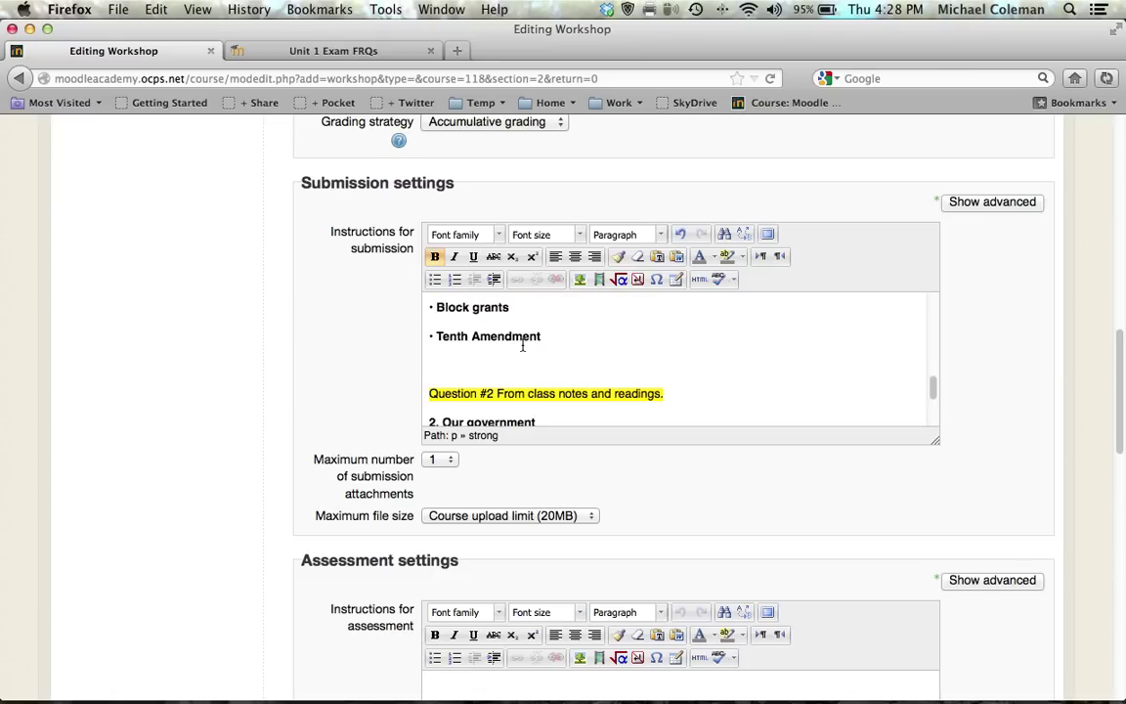
pyautogui.scroll(5, 523, 350)
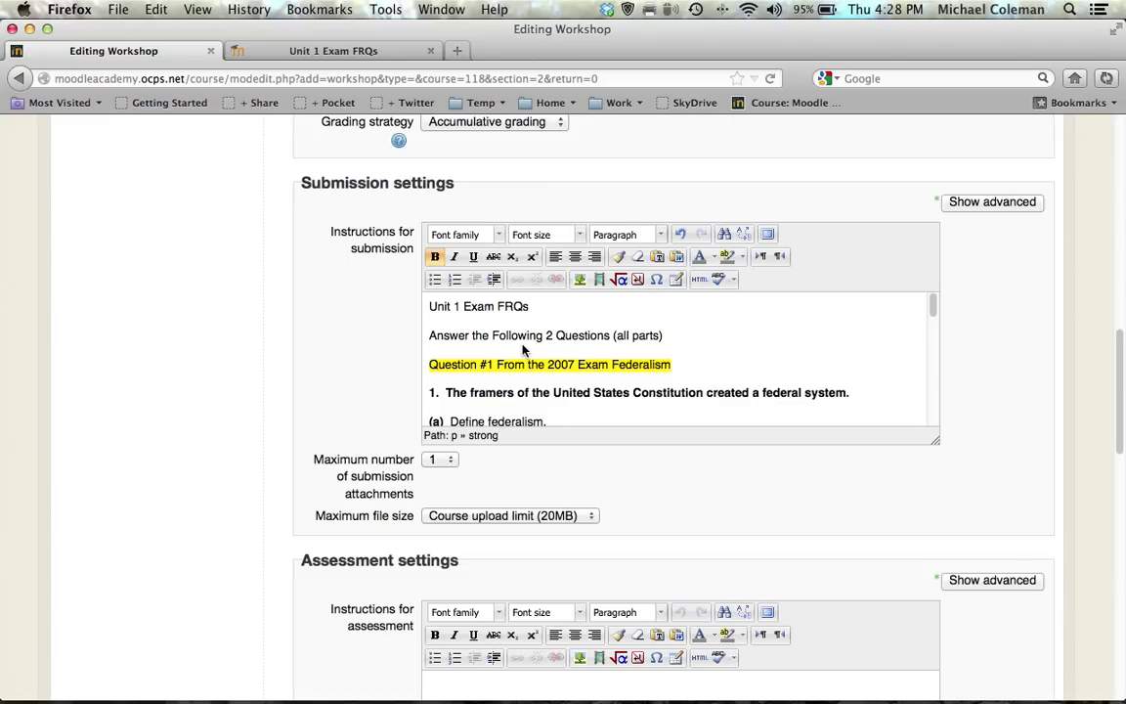
pyautogui.scroll(-3, 519, 347)
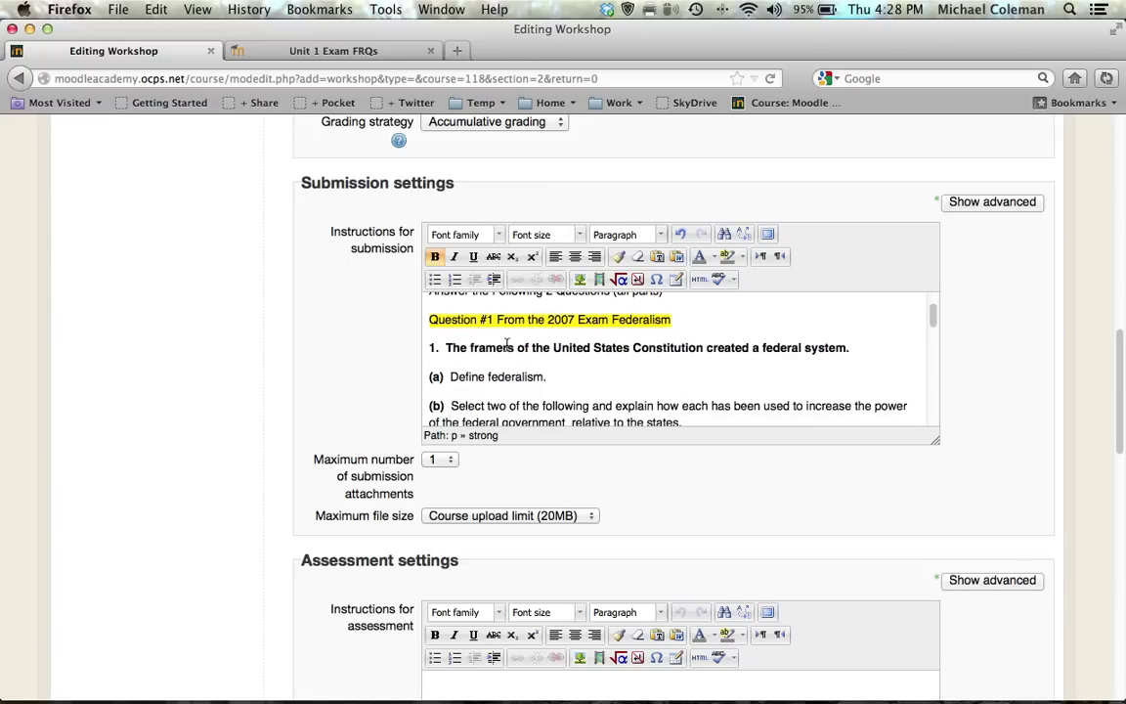
pyautogui.scroll(-7, 507, 344)
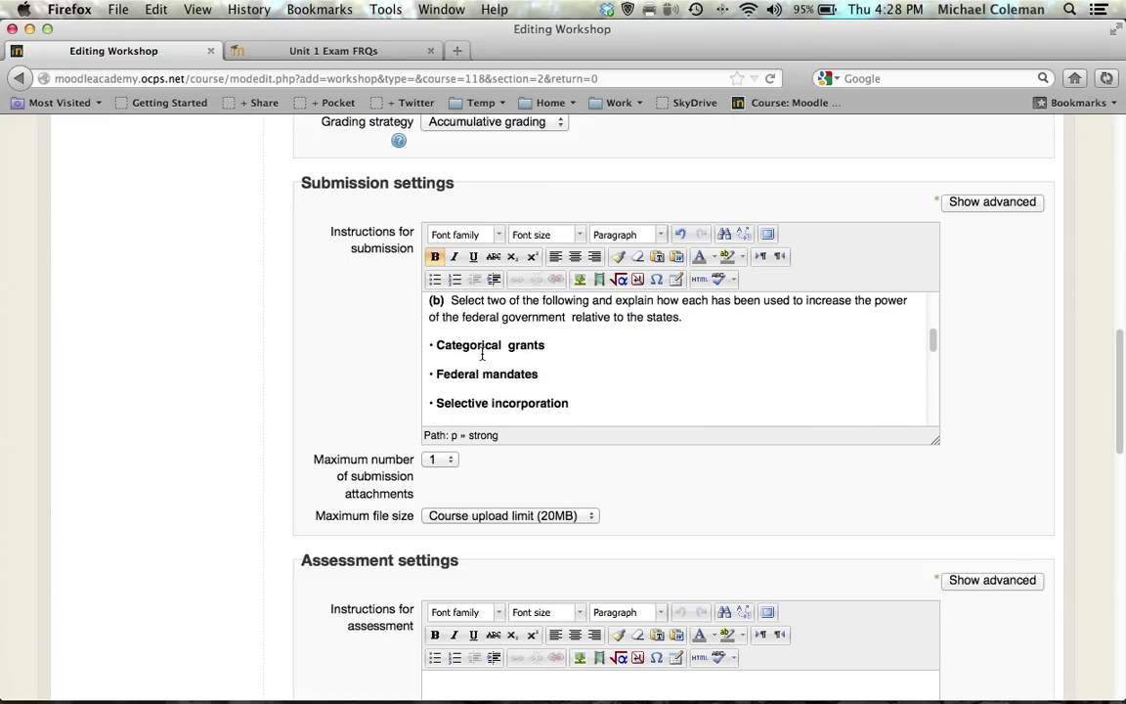
pyautogui.scroll(-10, 482, 354)
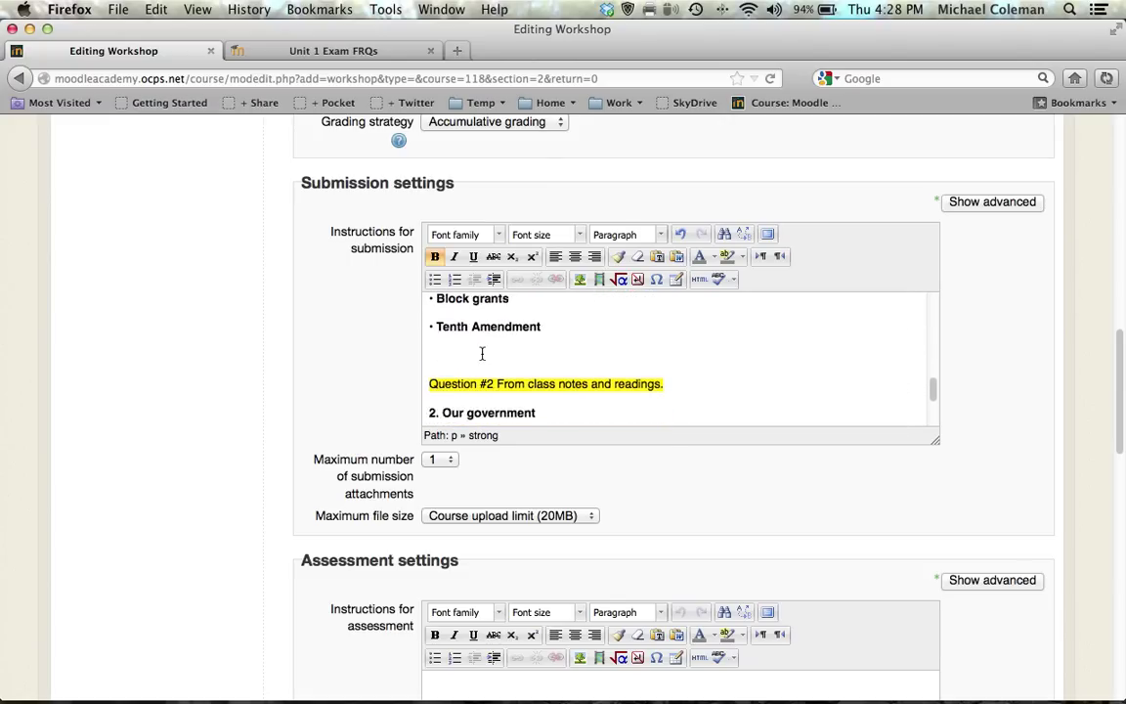
pyautogui.scroll(-7, 482, 355)
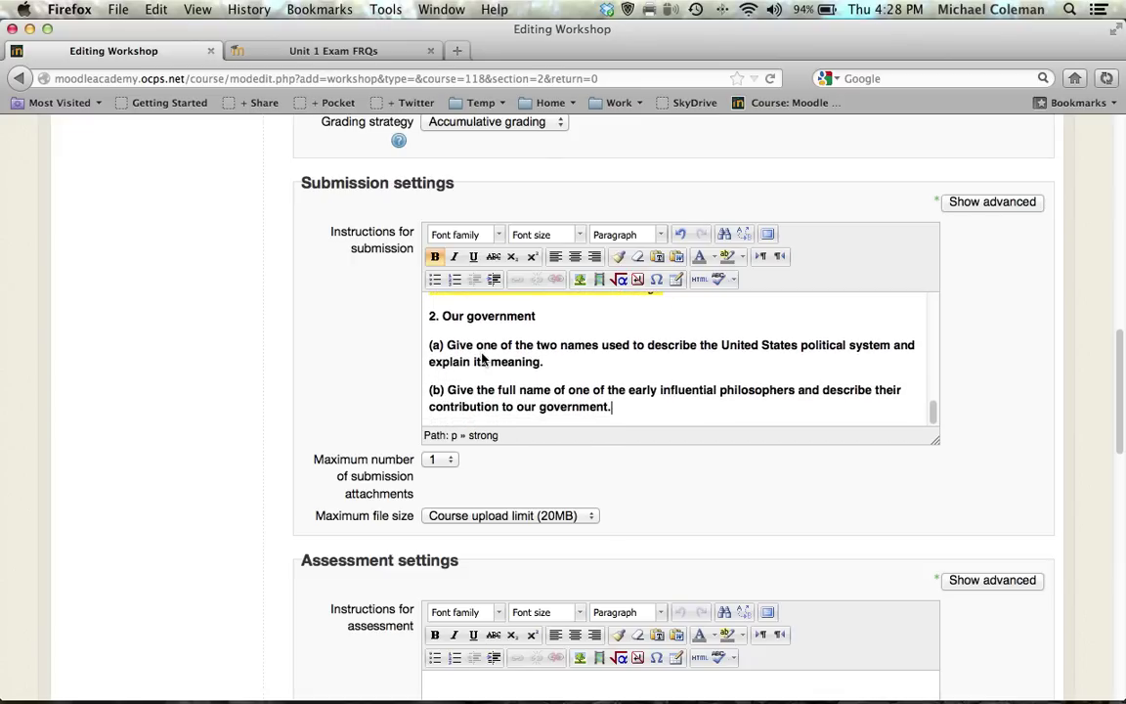
pyautogui.scroll(-1, 482, 358)
pyautogui.scroll(-2, 481, 360)
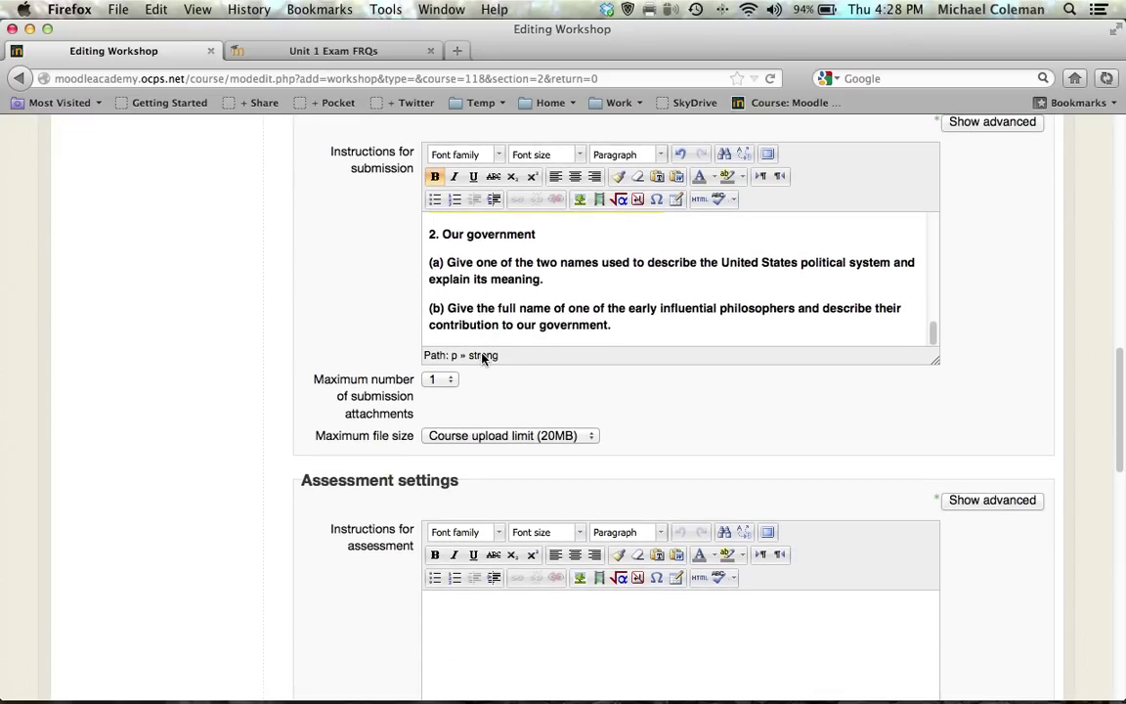
pyautogui.scroll(-5, 367, 405)
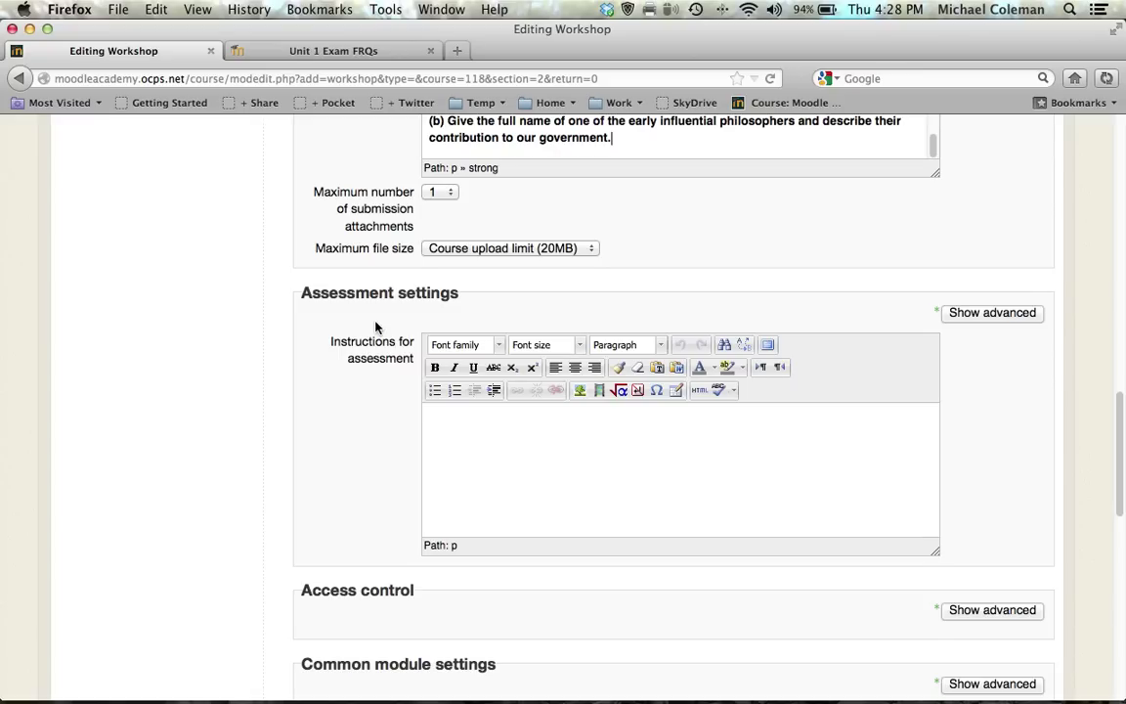
pyautogui.scroll(6, 488, 271)
pyautogui.scroll(-5, 488, 272)
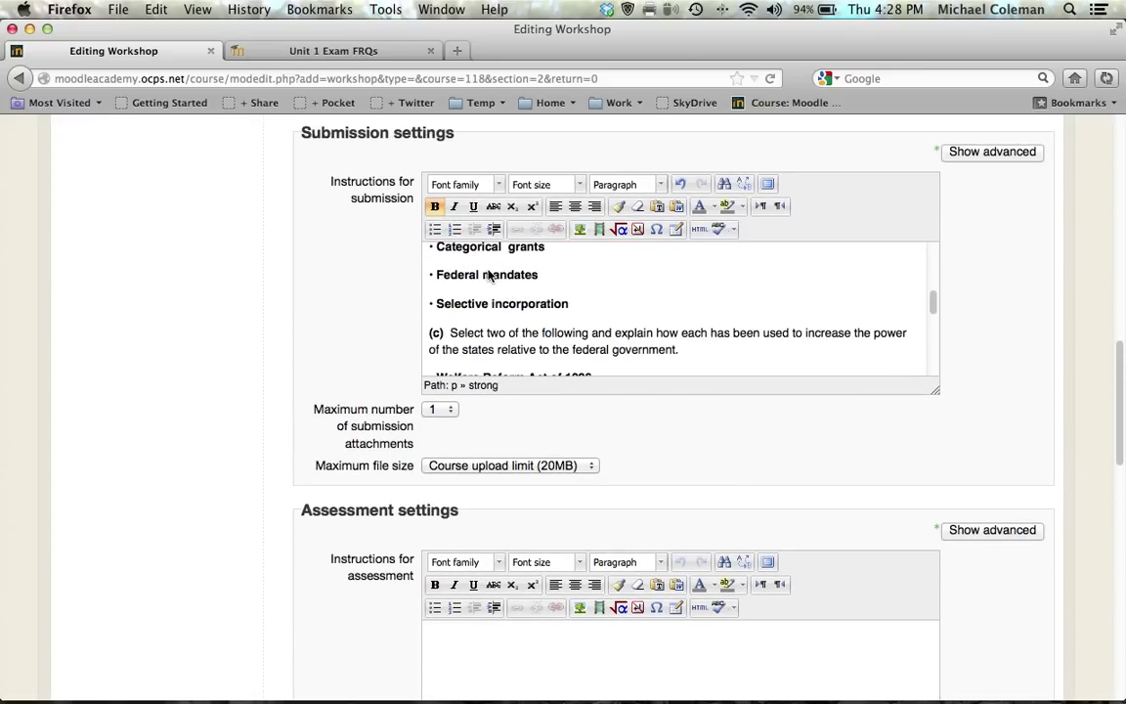
# Step: Add the instruction text 'Grade based on given rubric.' further down the form
pyautogui.scroll(-4, 327, 500)
pyautogui.scroll(-1, 327, 500)
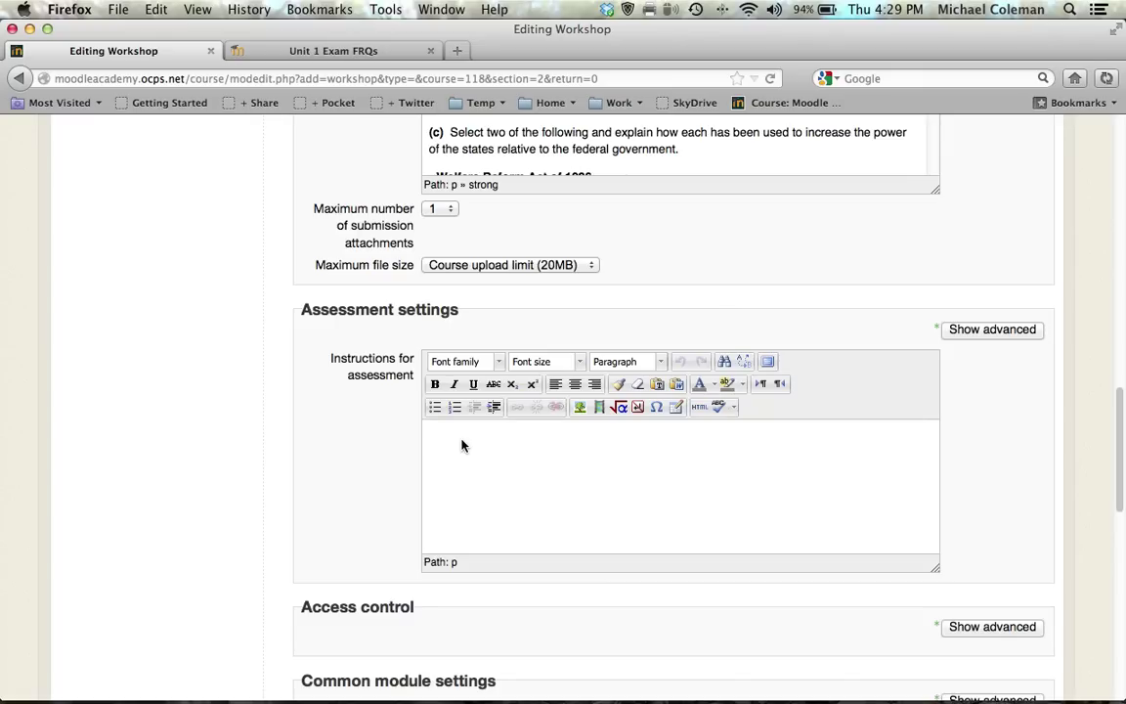
pyautogui.write('Grade based on given rubric.')
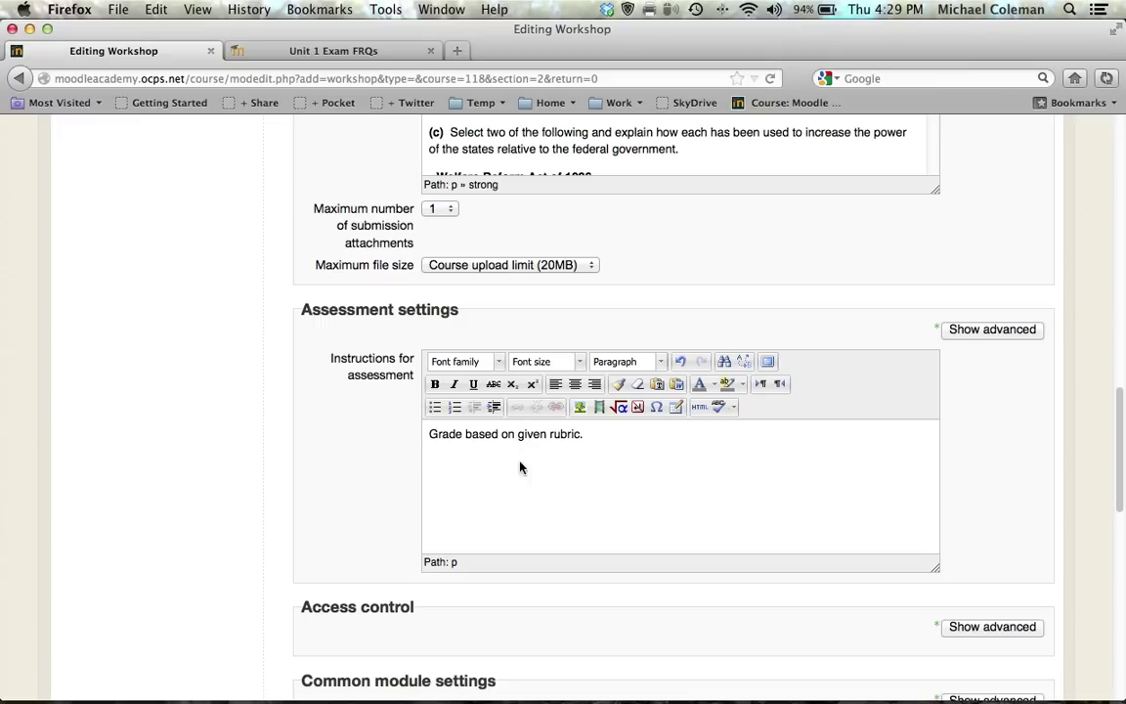
# Step: Save the workshop settings with 'Save and display'
pyautogui.scroll(-10, 353, 468)
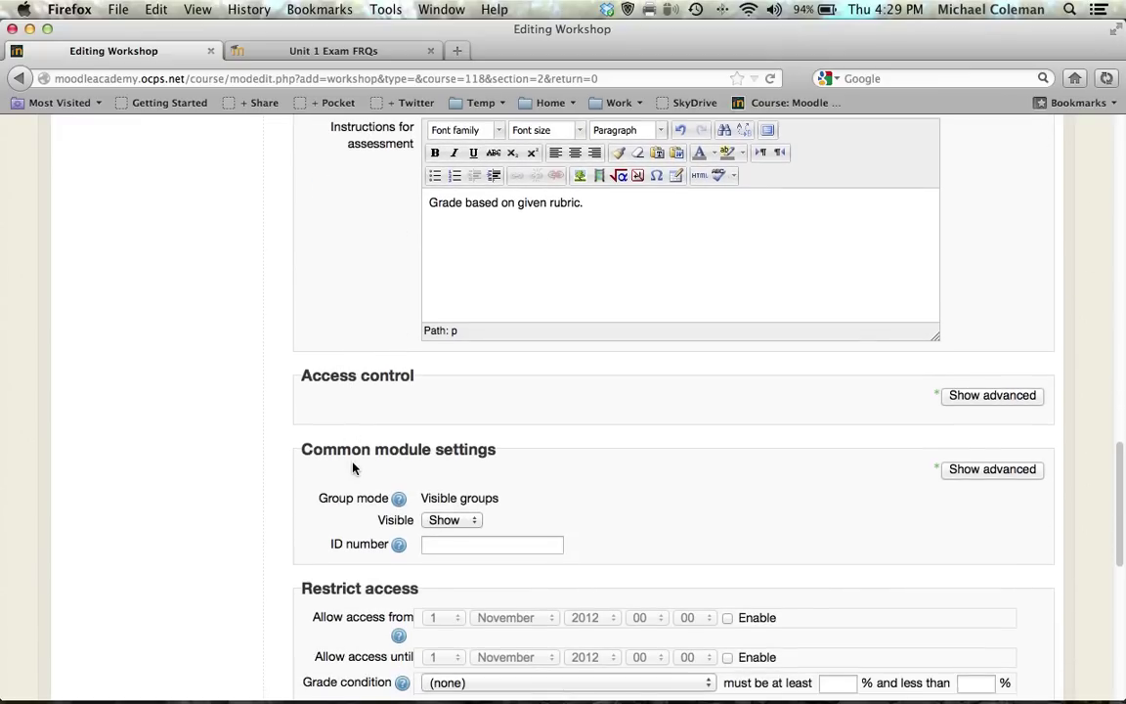
pyautogui.scroll(-5, 353, 468)
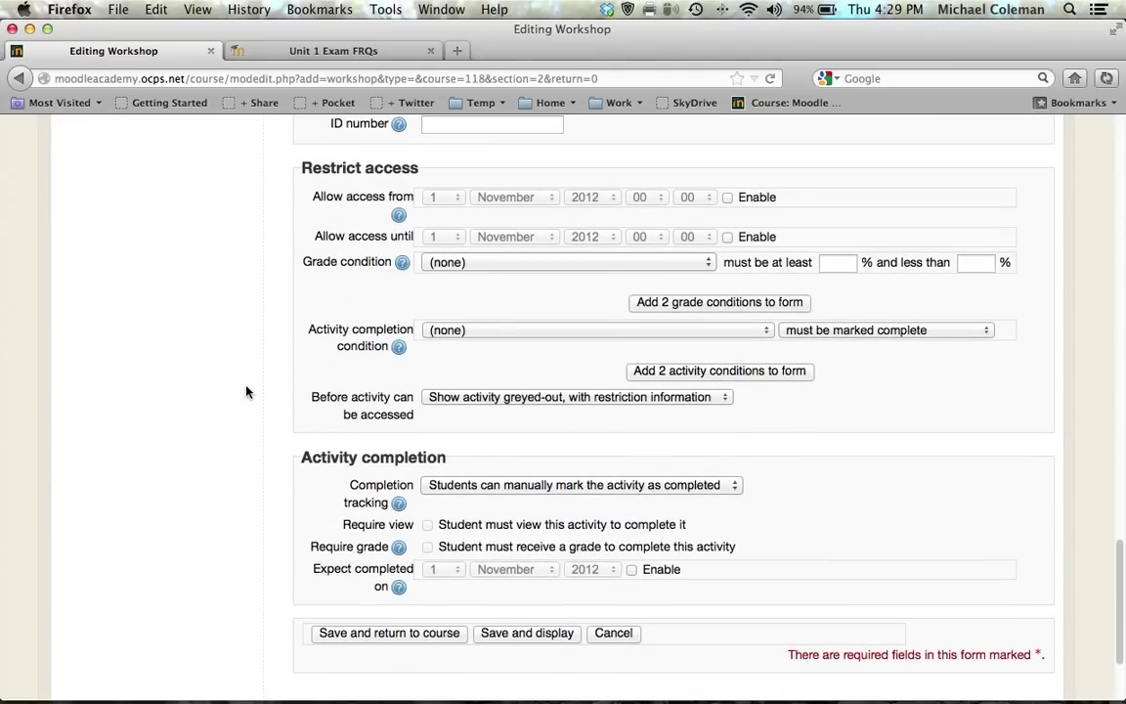
pyautogui.scroll(-1, 246, 391)
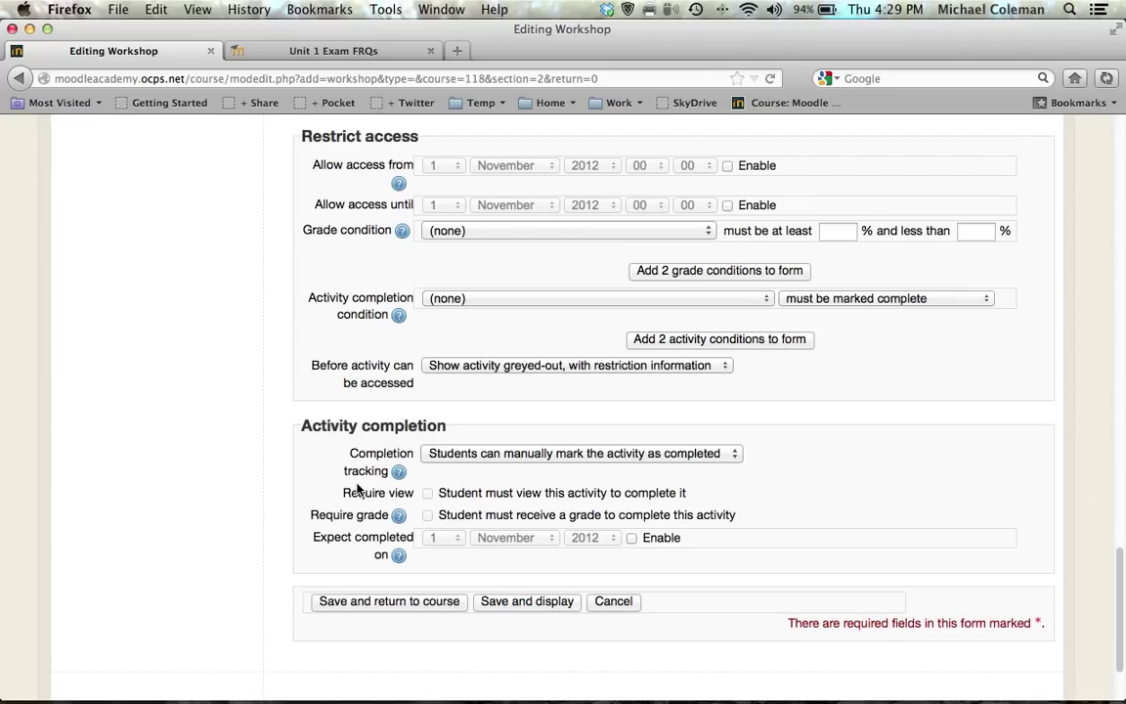
pyautogui.click(526, 602)
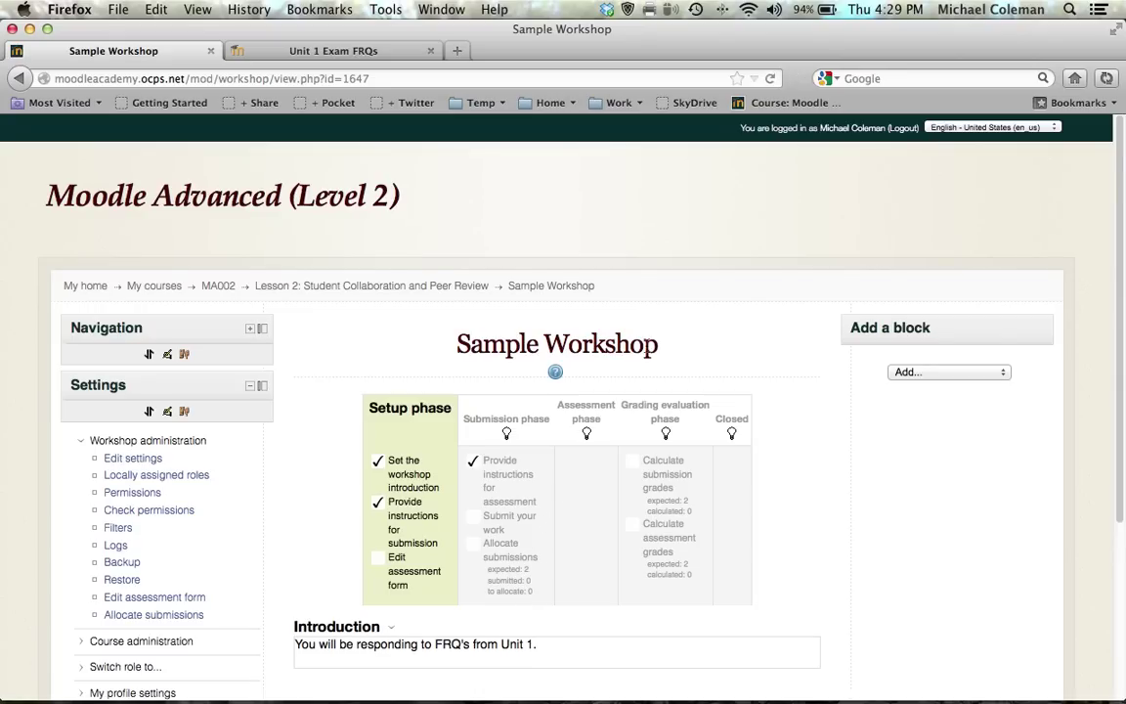
pyautogui.scroll(-1, 756, 294)
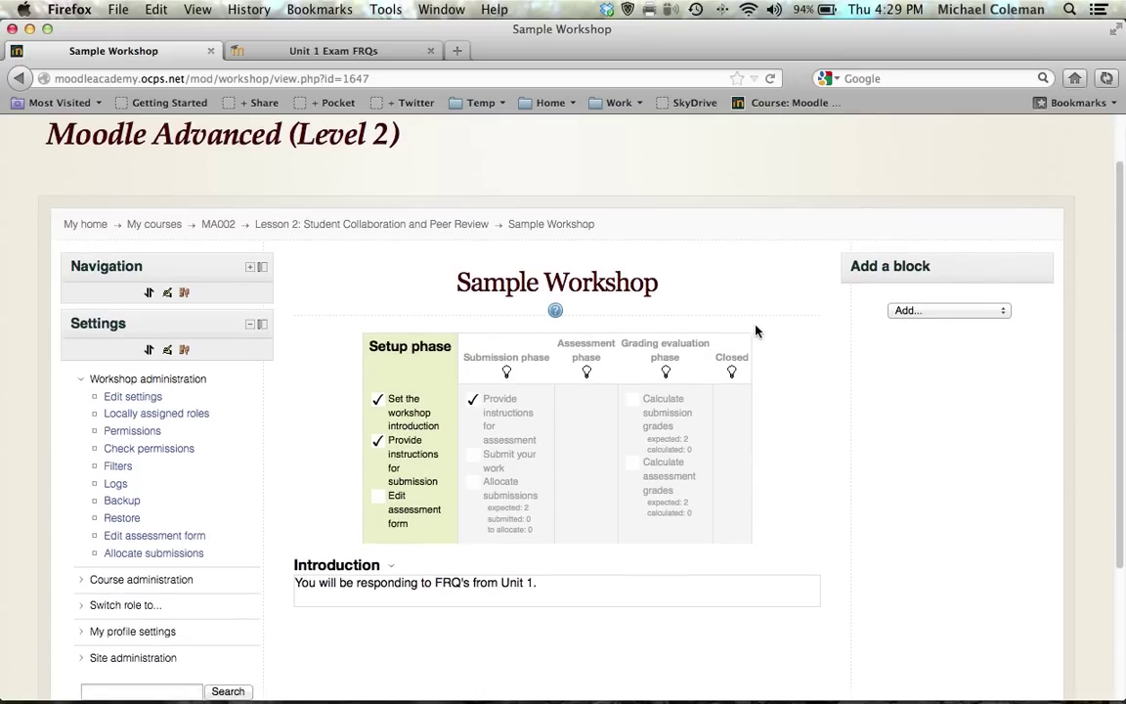
pyautogui.scroll(-1, 755, 332)
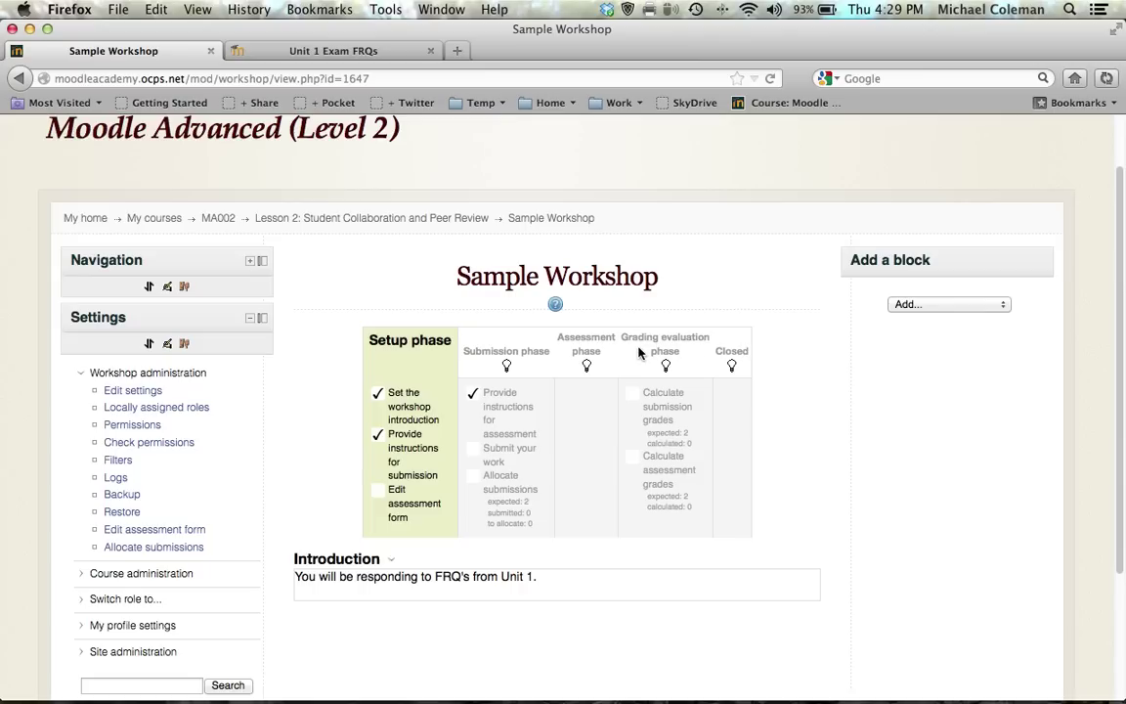
pyautogui.scroll(-1, 466, 463)
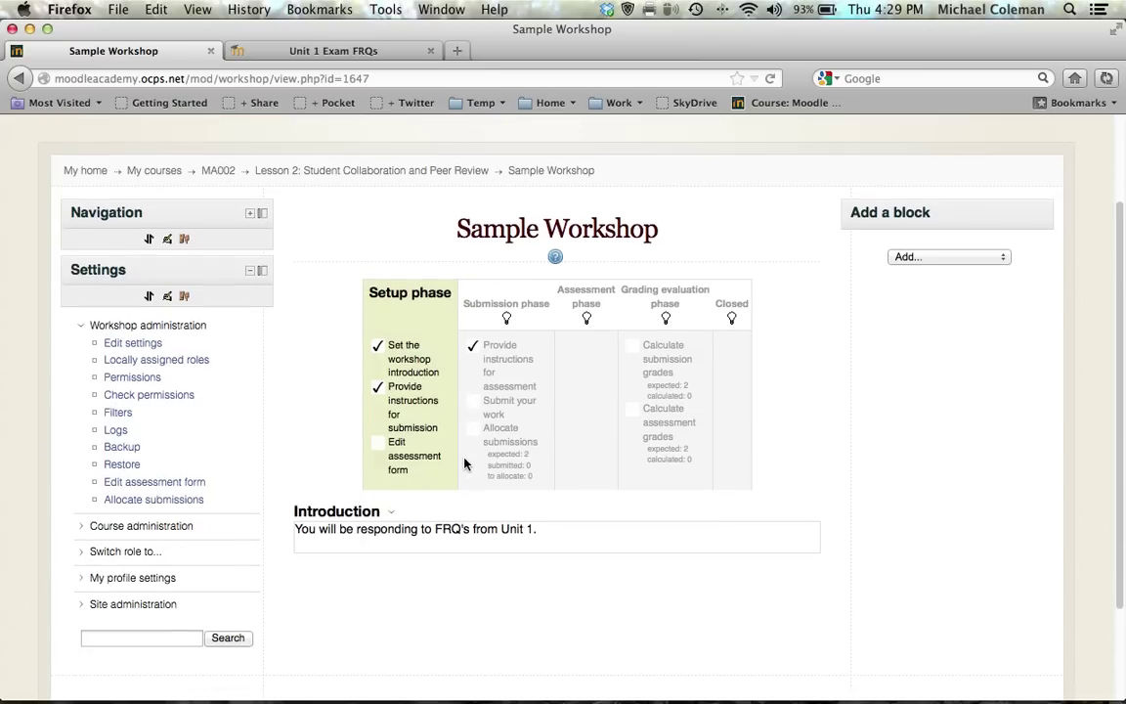
# Step: Switch the Sample Workshop to the Submission phase and review its Unit 1 FRQ instructions
pyautogui.click(508, 317)
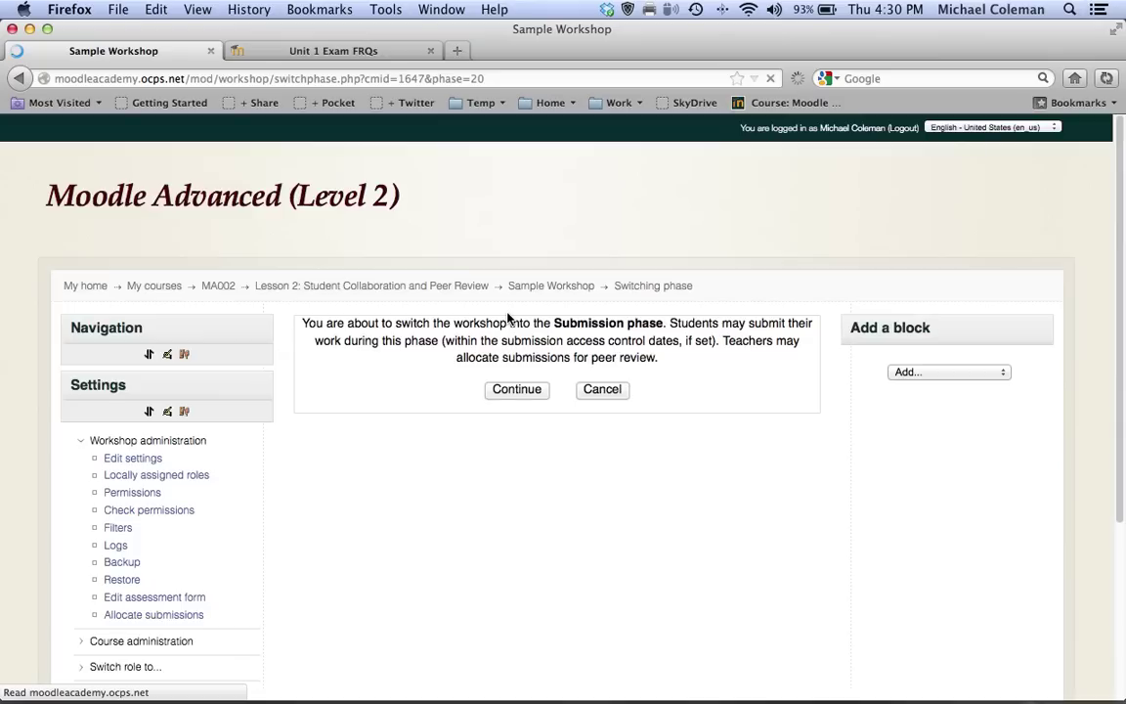
pyautogui.click(518, 392)
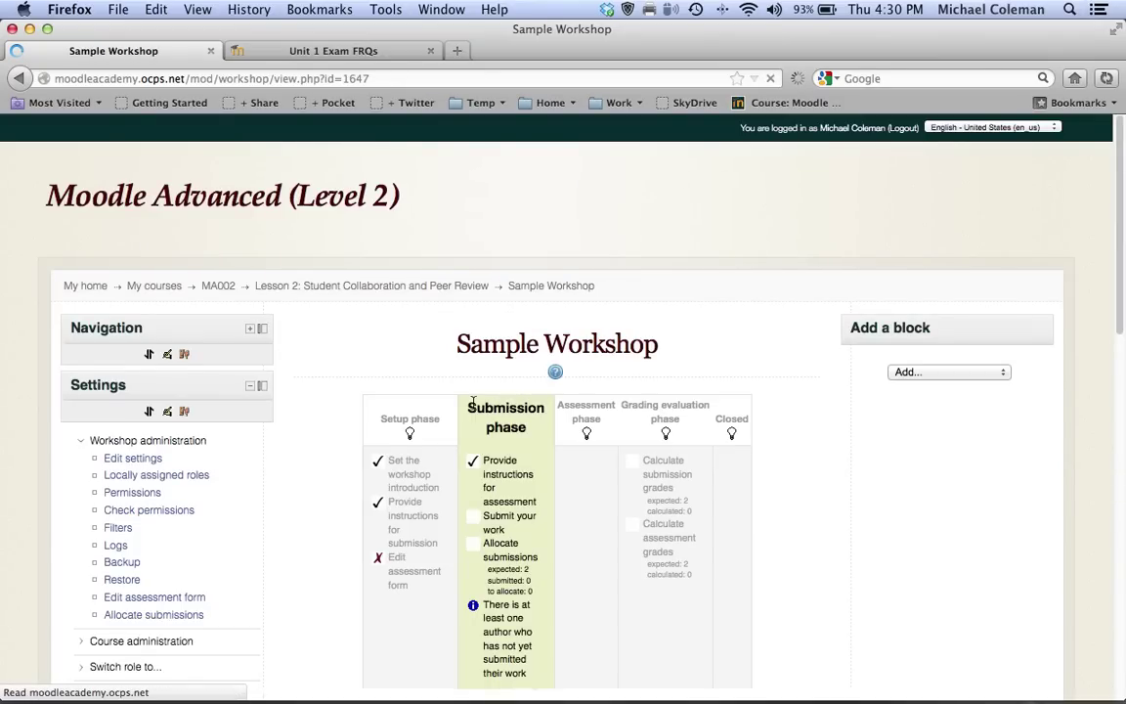
pyautogui.scroll(-1, 473, 408)
pyautogui.scroll(-6, 473, 409)
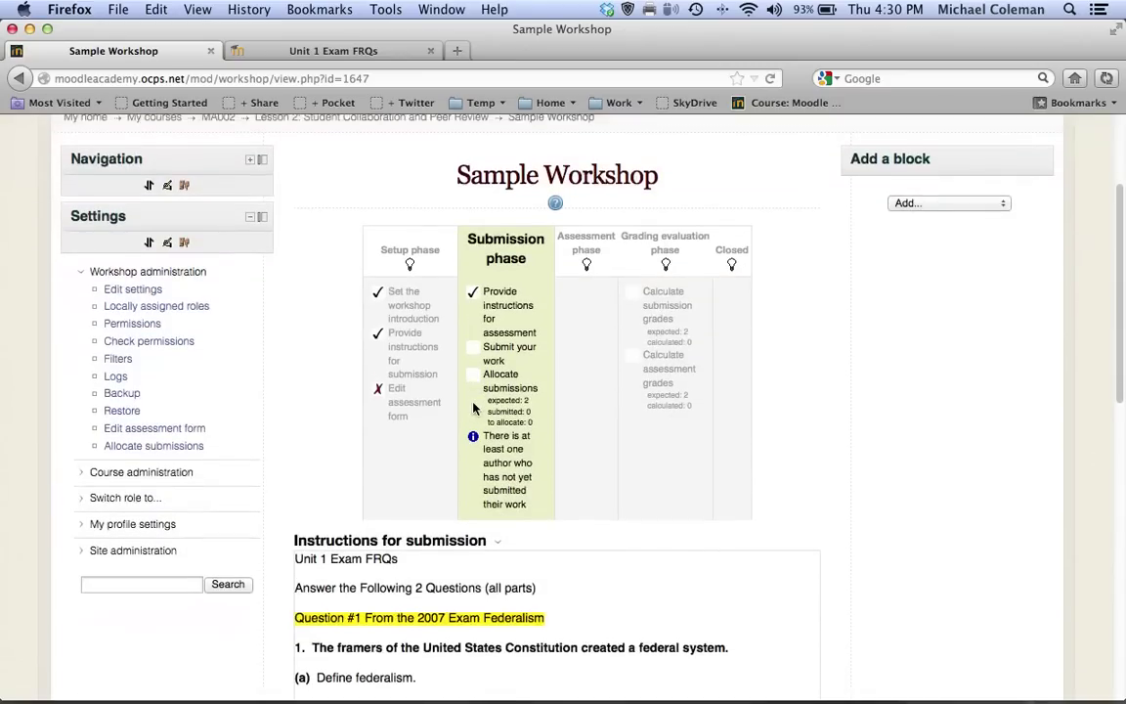
pyautogui.scroll(-1, 473, 408)
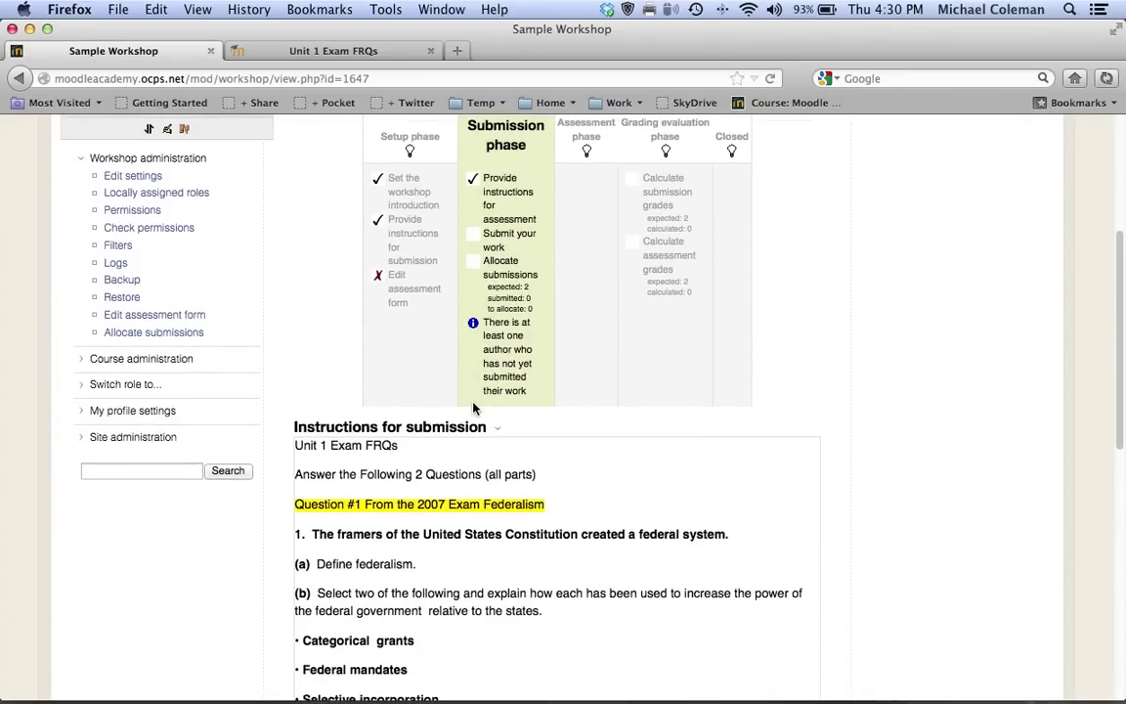
pyautogui.scroll(-1, 474, 408)
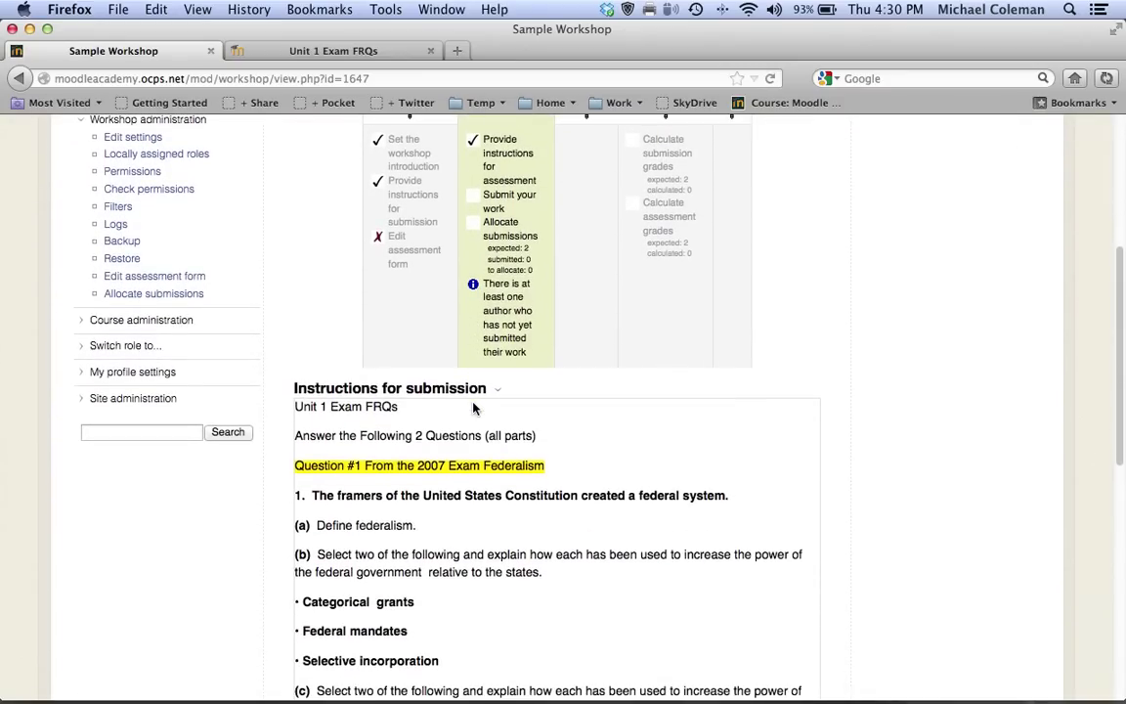
pyautogui.scroll(-1, 474, 409)
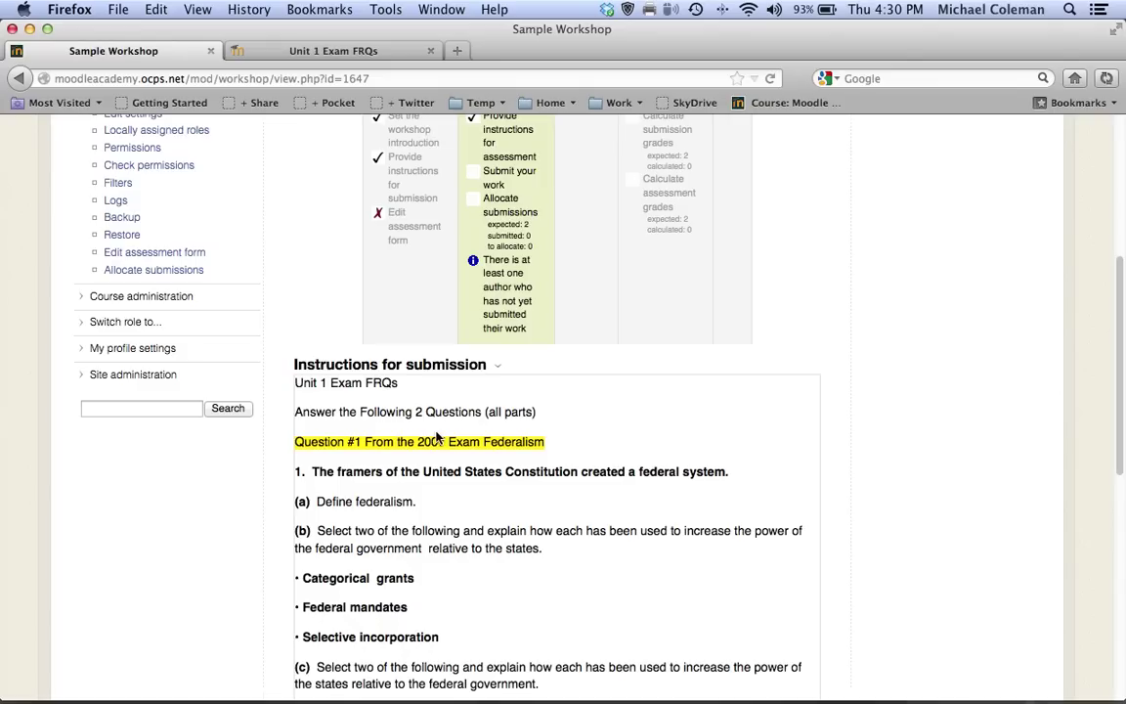
pyautogui.scroll(-3, 449, 464)
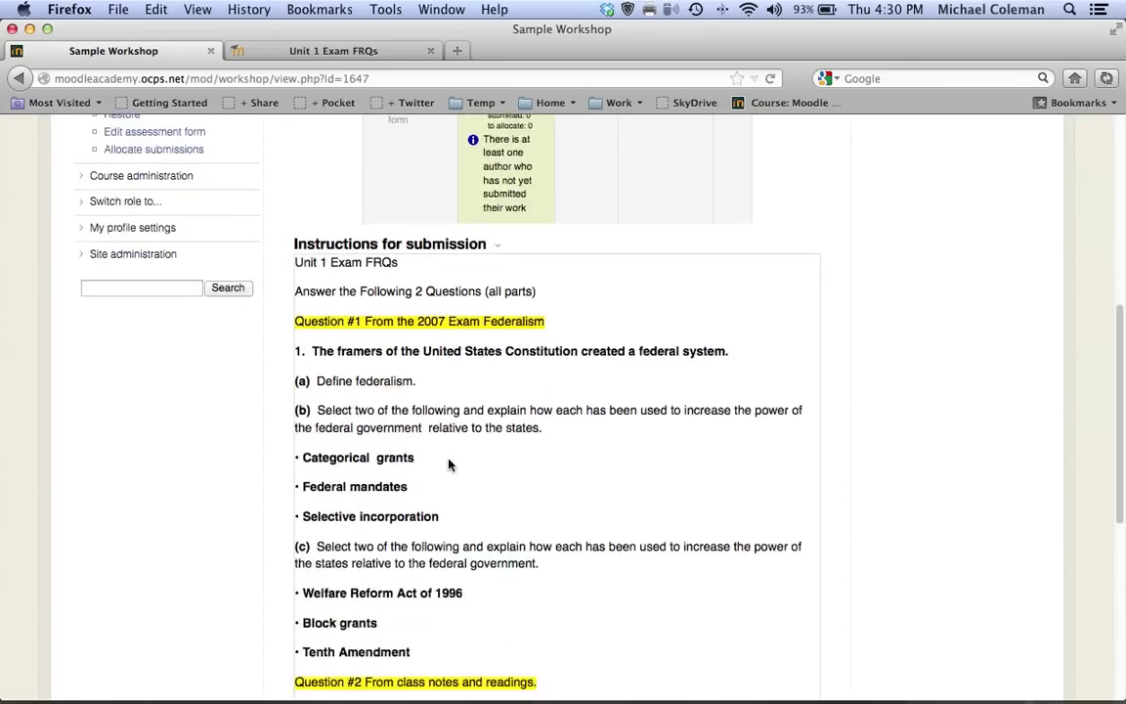
pyautogui.scroll(-8, 450, 464)
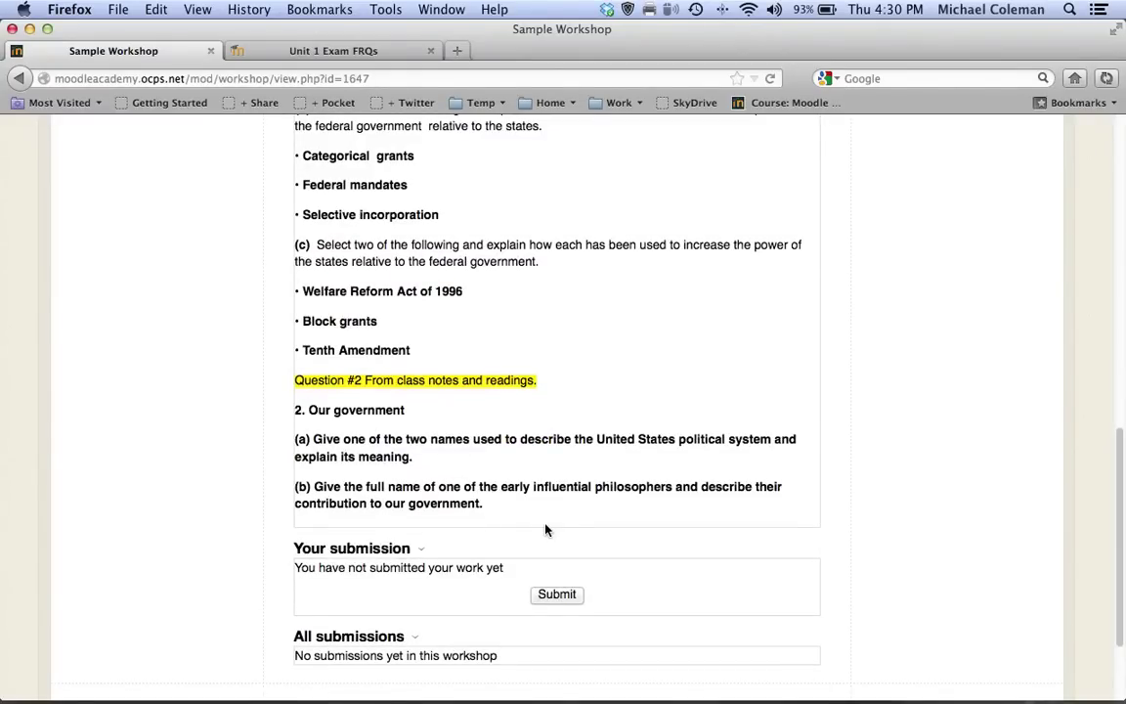
pyautogui.scroll(2, 517, 501)
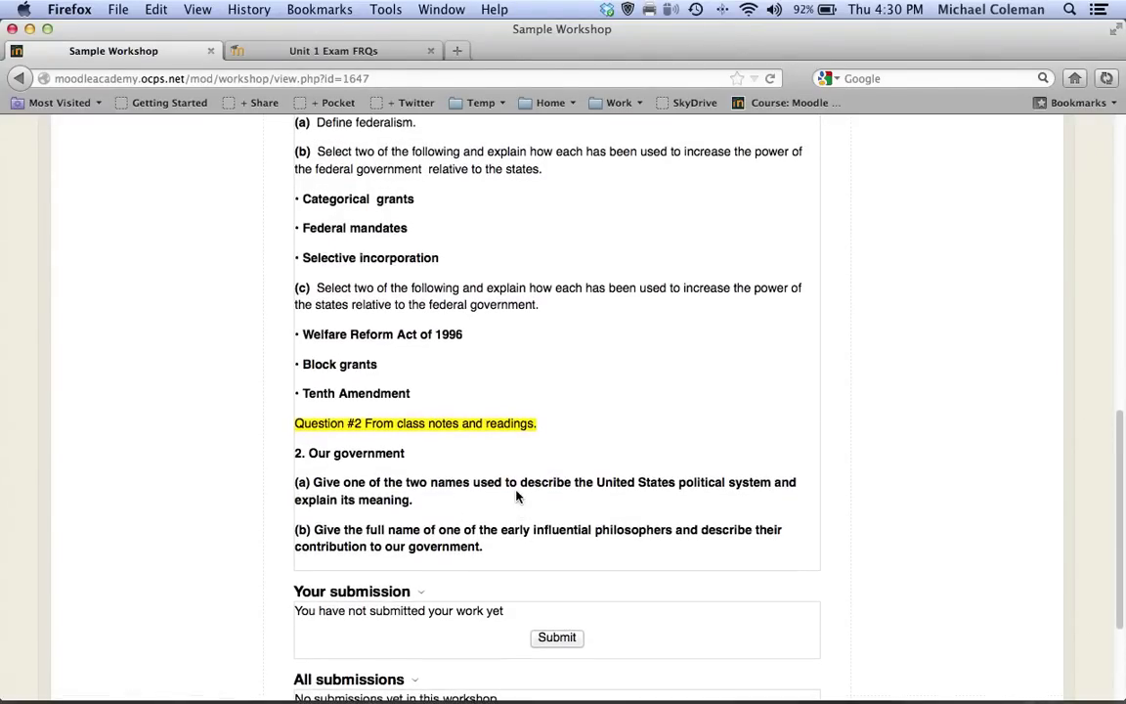
pyautogui.scroll(1, 517, 497)
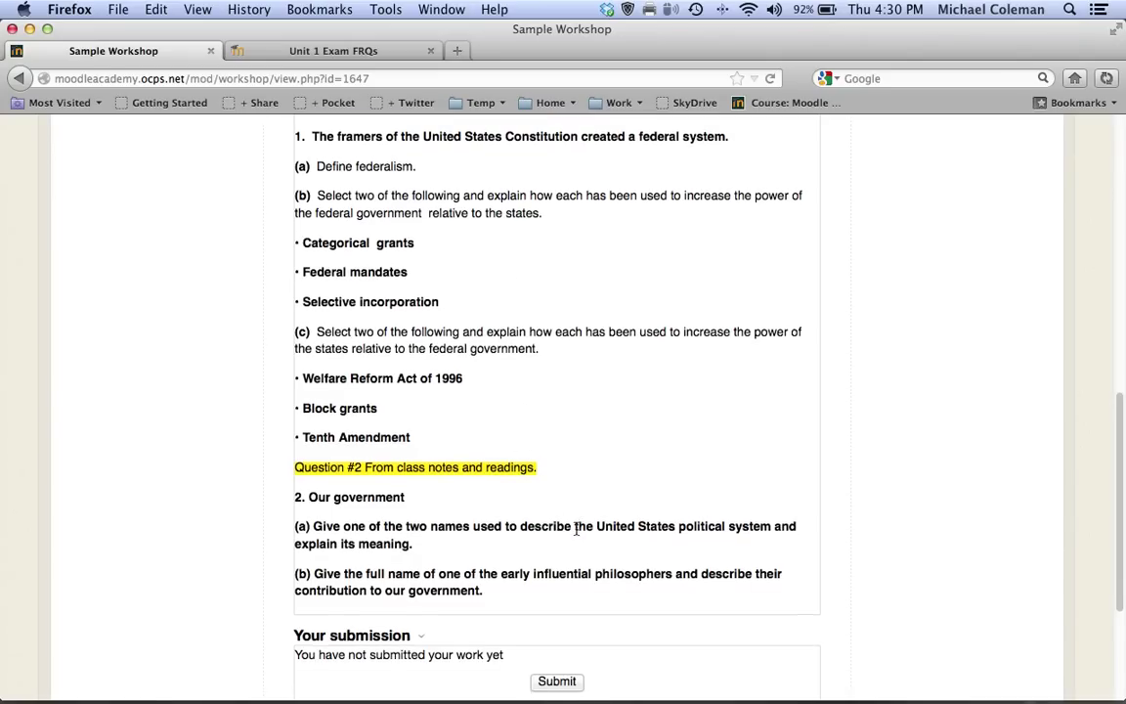
pyautogui.scroll(-2, 577, 527)
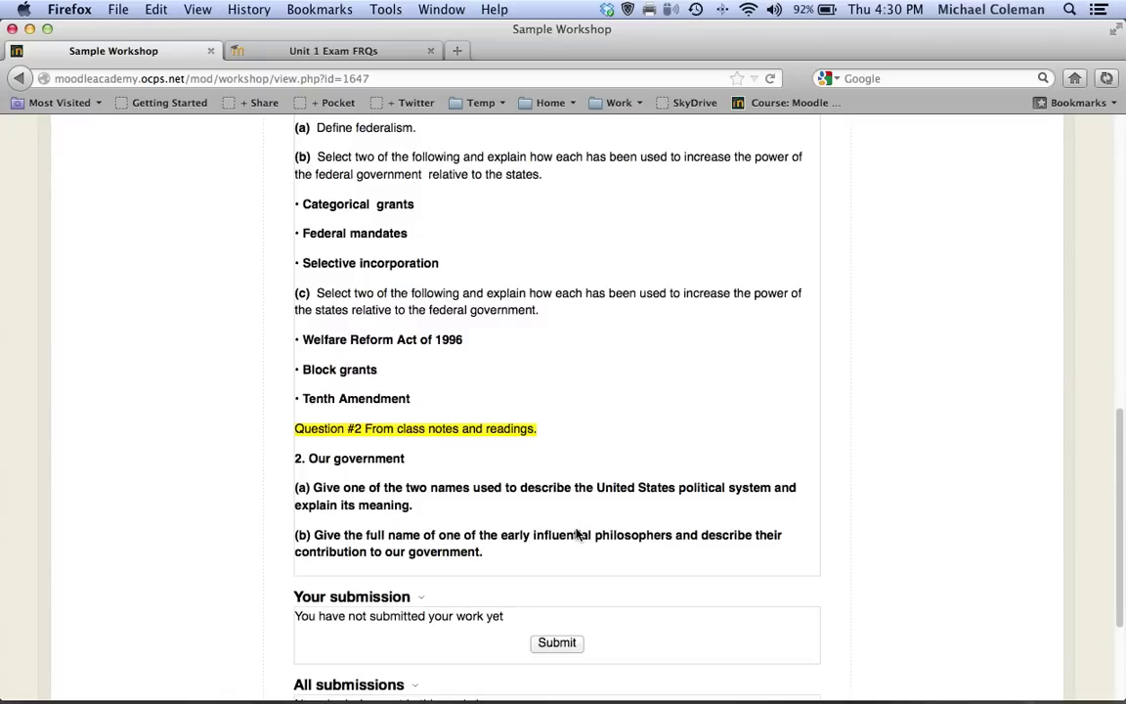
# Step: Create and save a submission titled 'Unit 1 FRQ' with content 'My responses'
pyautogui.click(566, 643)
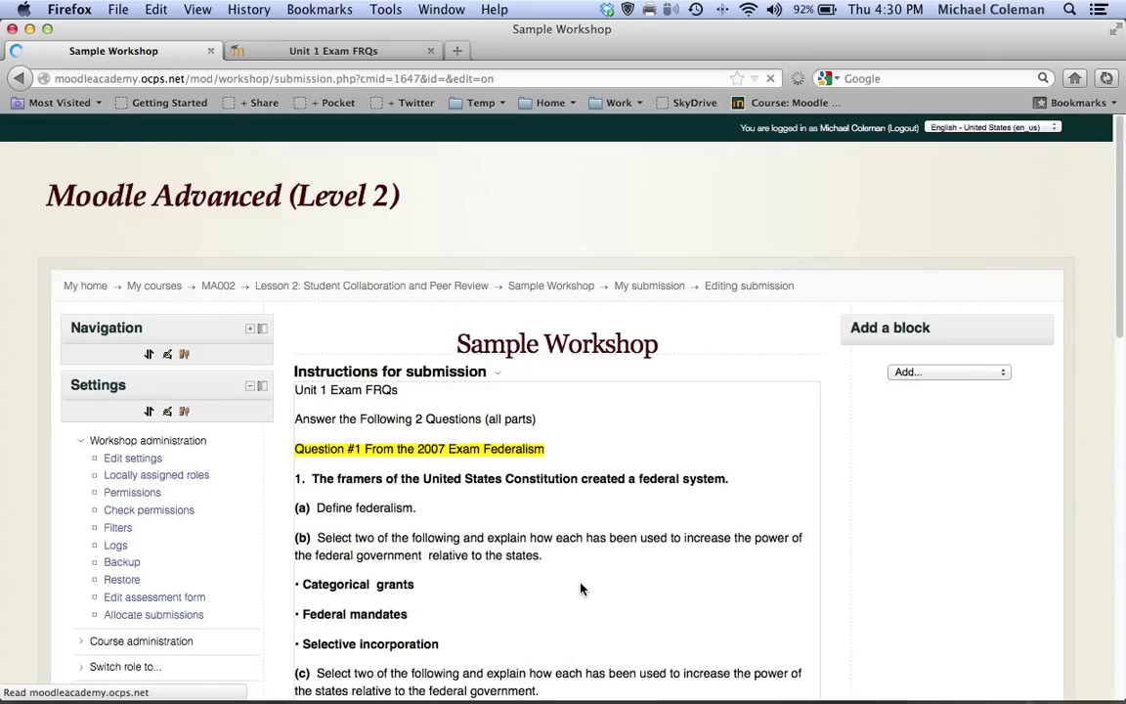
pyautogui.scroll(-5, 581, 588)
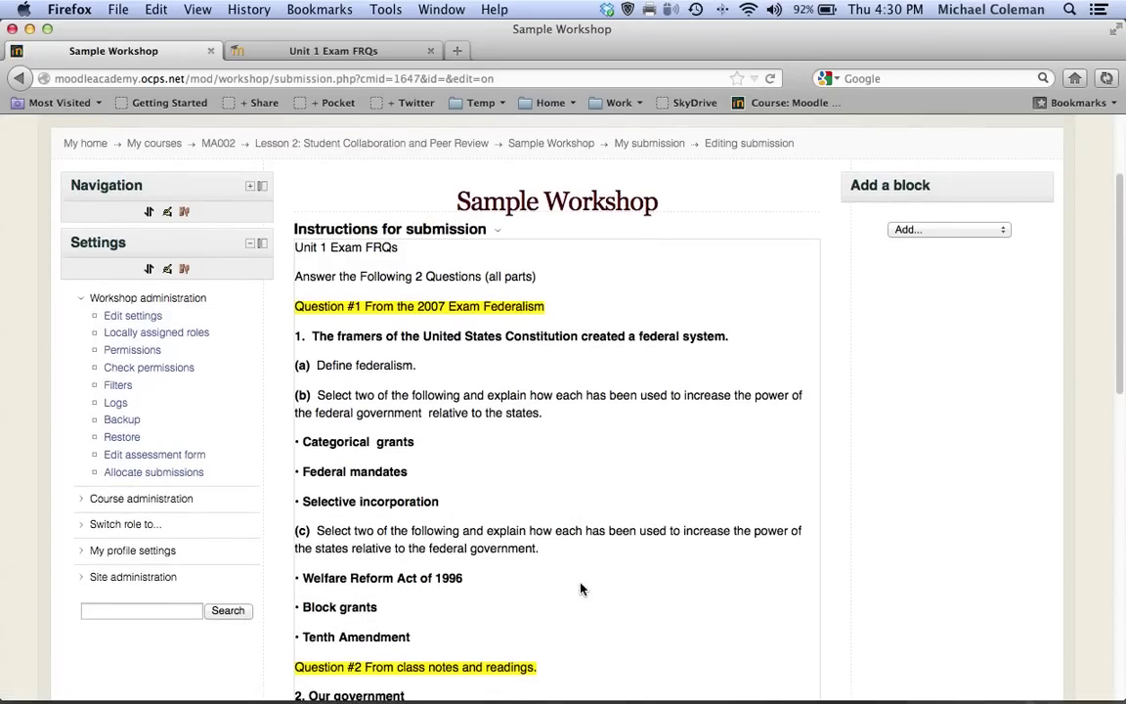
pyautogui.scroll(-2, 584, 593)
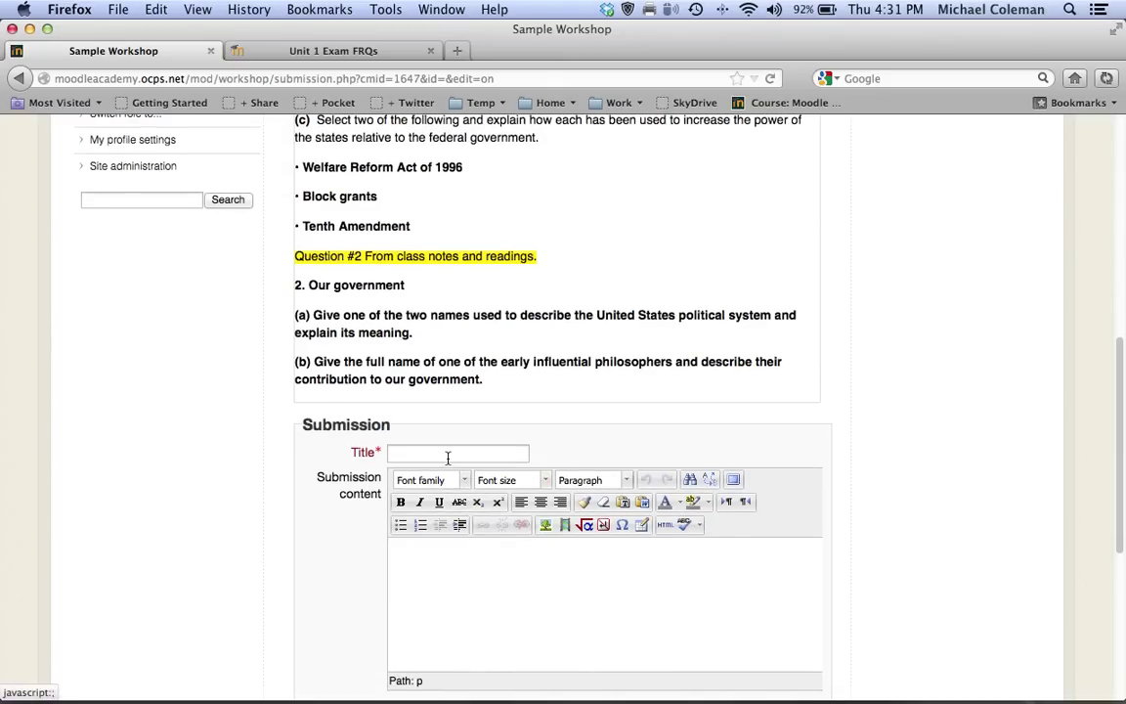
pyautogui.click(439, 455)
pyautogui.write('Unit ')
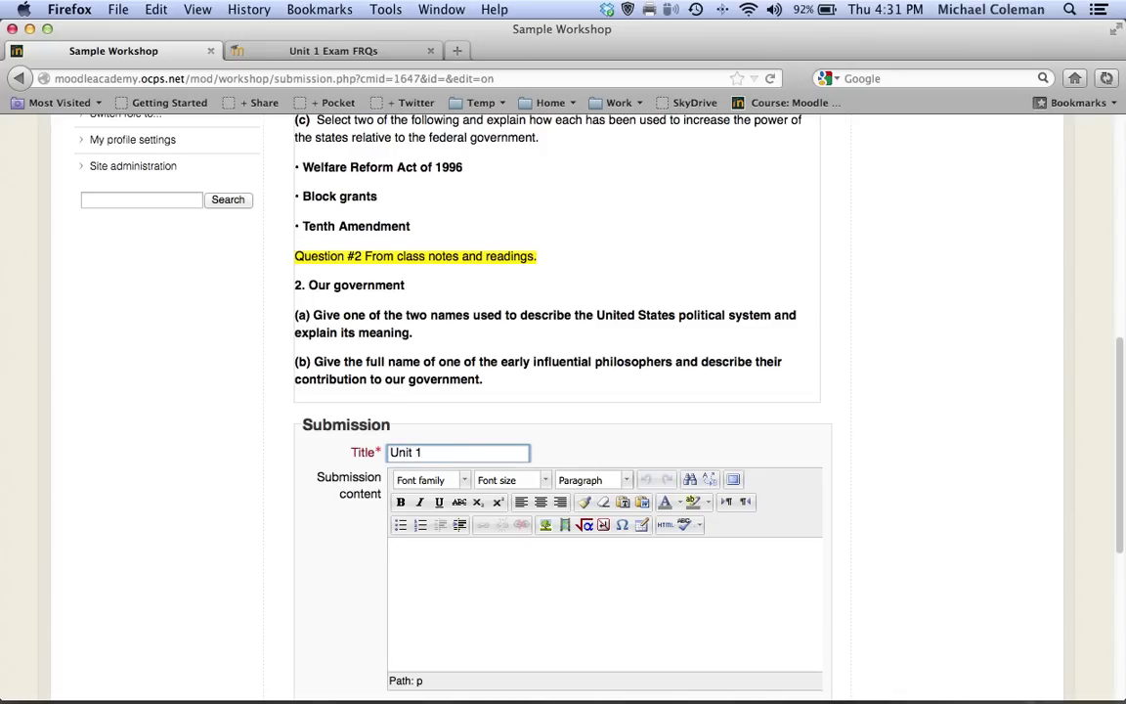
pyautogui.write('1 FRQ')
pyautogui.click(456, 581)
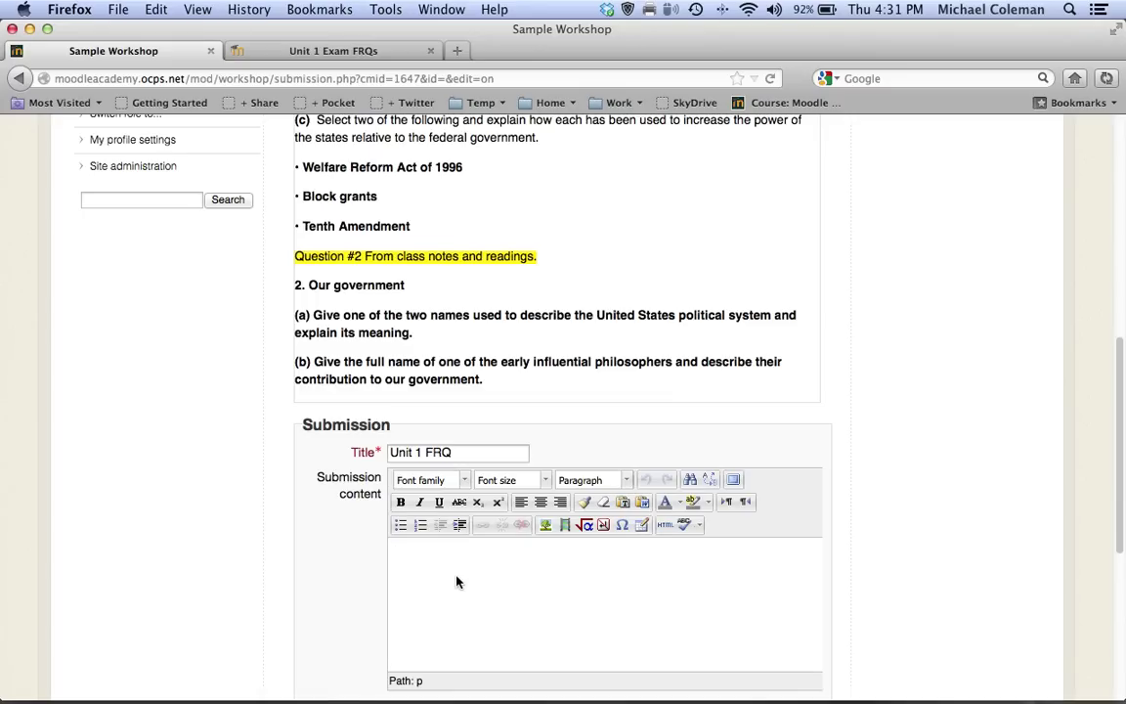
pyautogui.write('My responses')
pyautogui.scroll(-2, 355, 580)
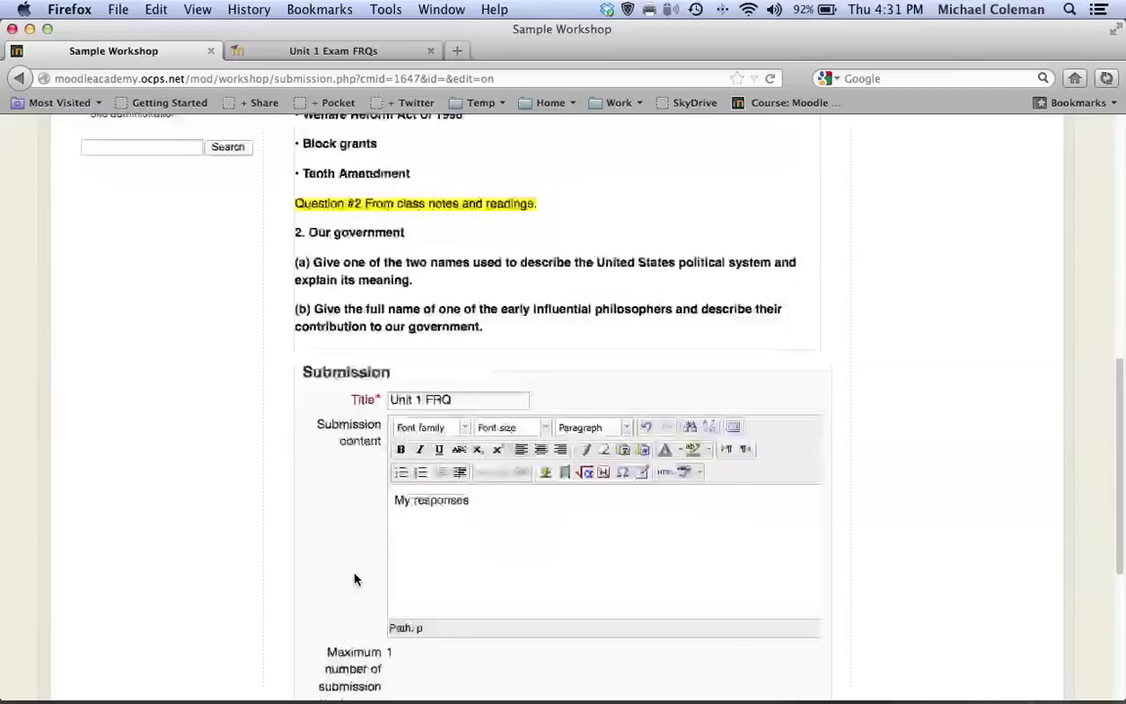
pyautogui.scroll(-4, 355, 580)
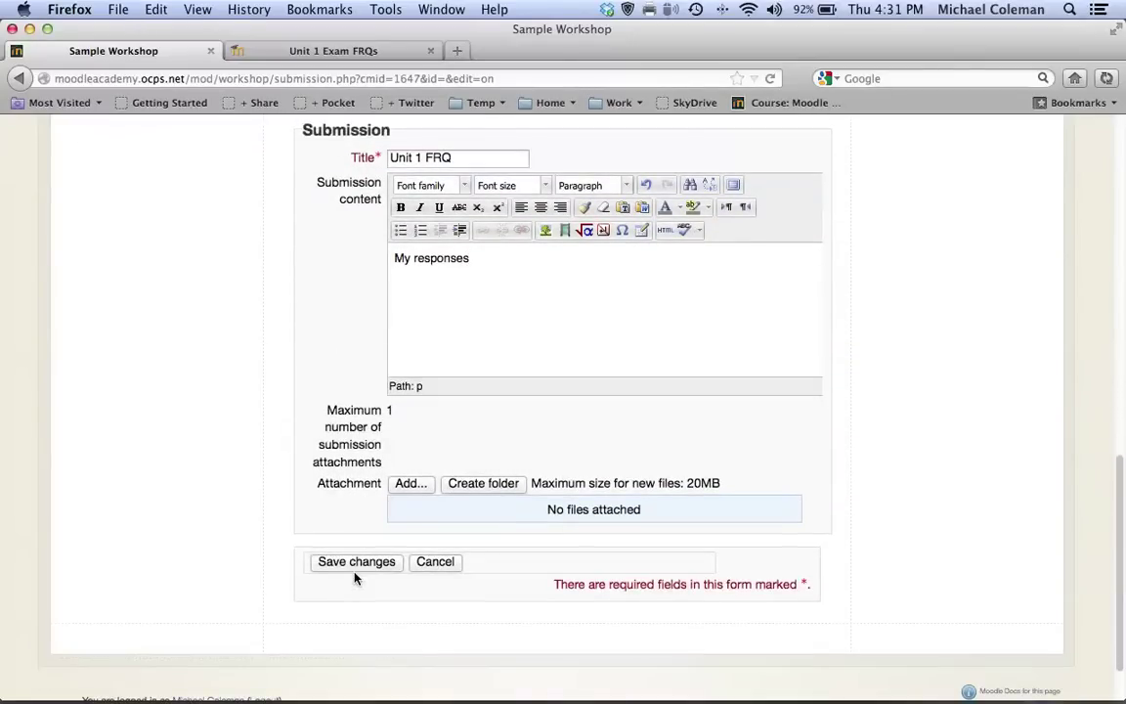
pyautogui.click(355, 565)
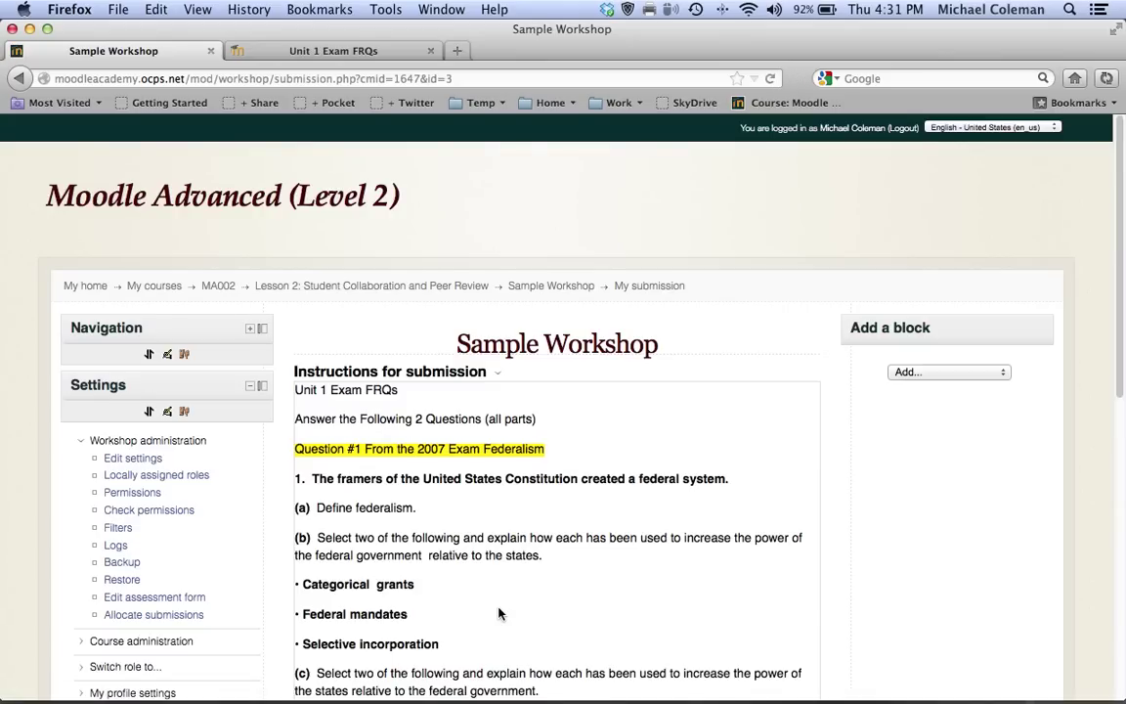
pyautogui.scroll(-2, 498, 613)
pyautogui.scroll(-1, 499, 613)
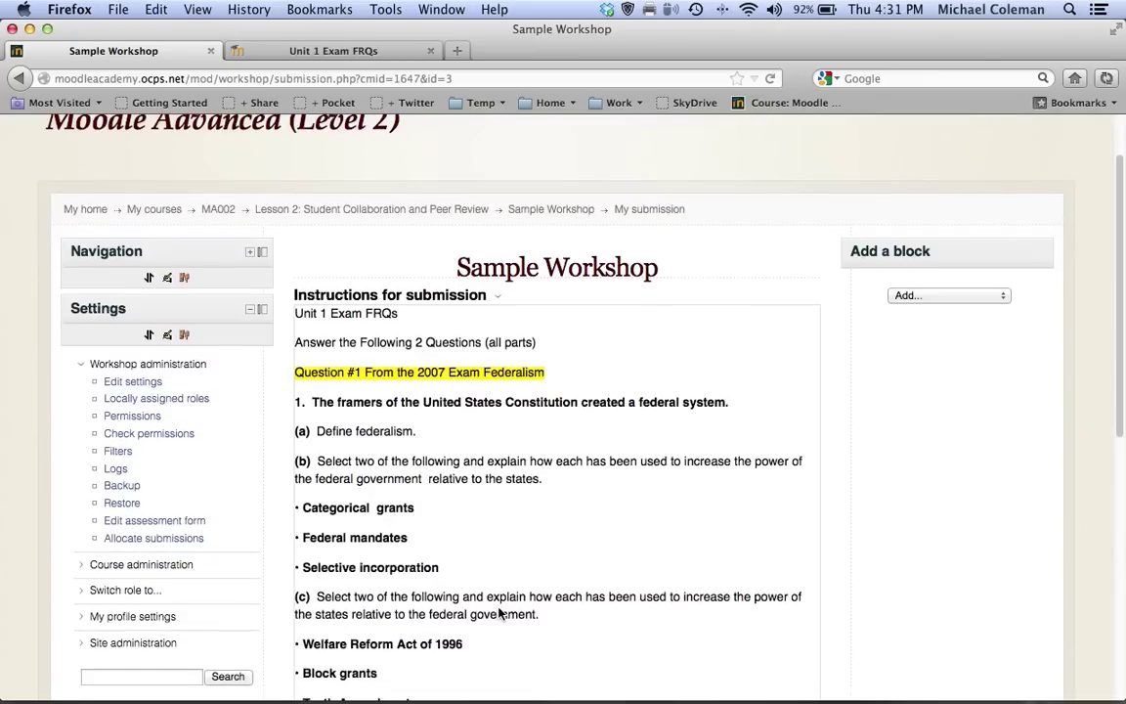
pyautogui.scroll(-8, 410, 528)
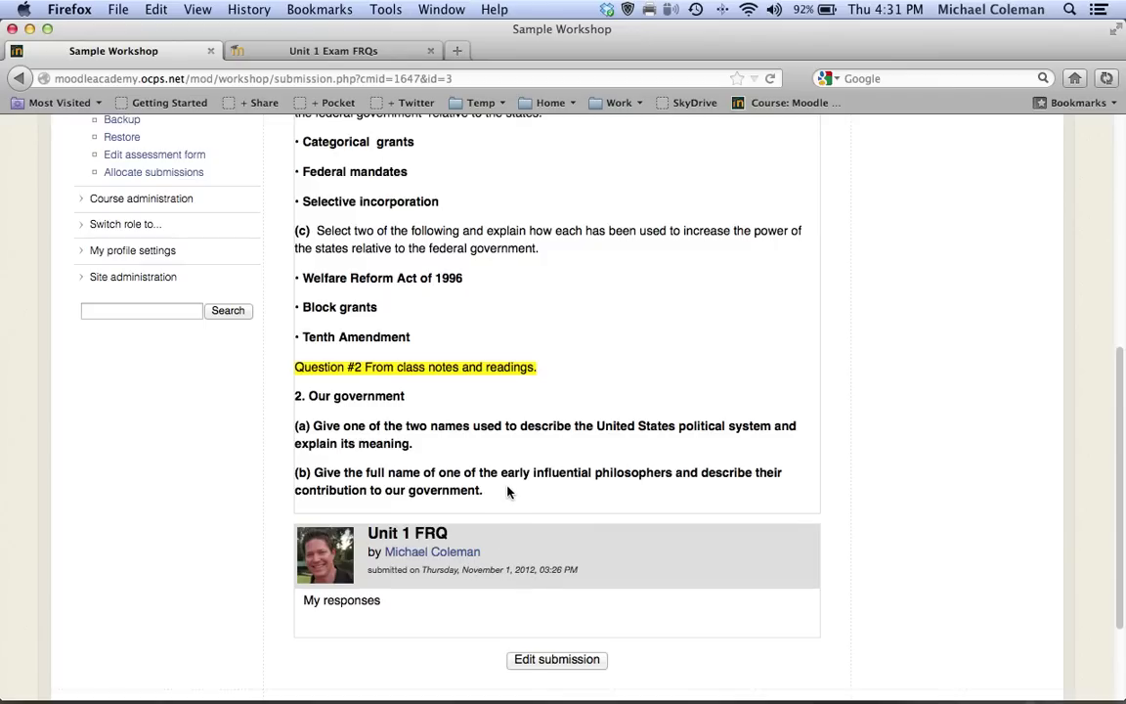
pyautogui.scroll(10, 507, 492)
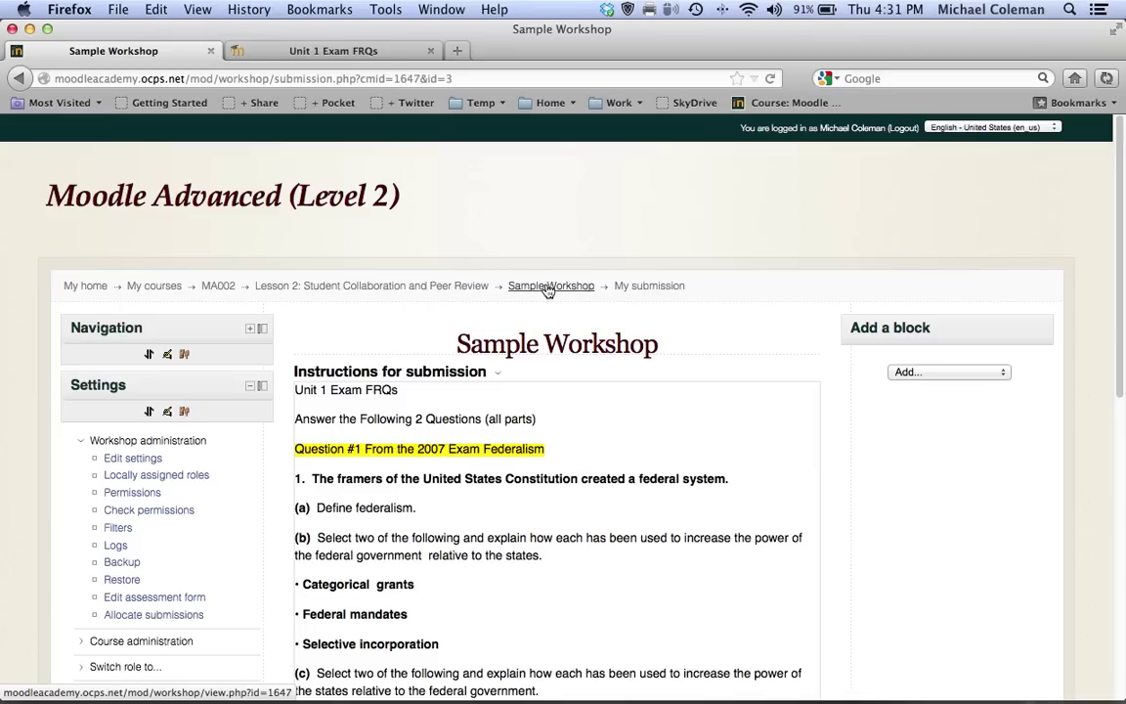
pyautogui.click(549, 286)
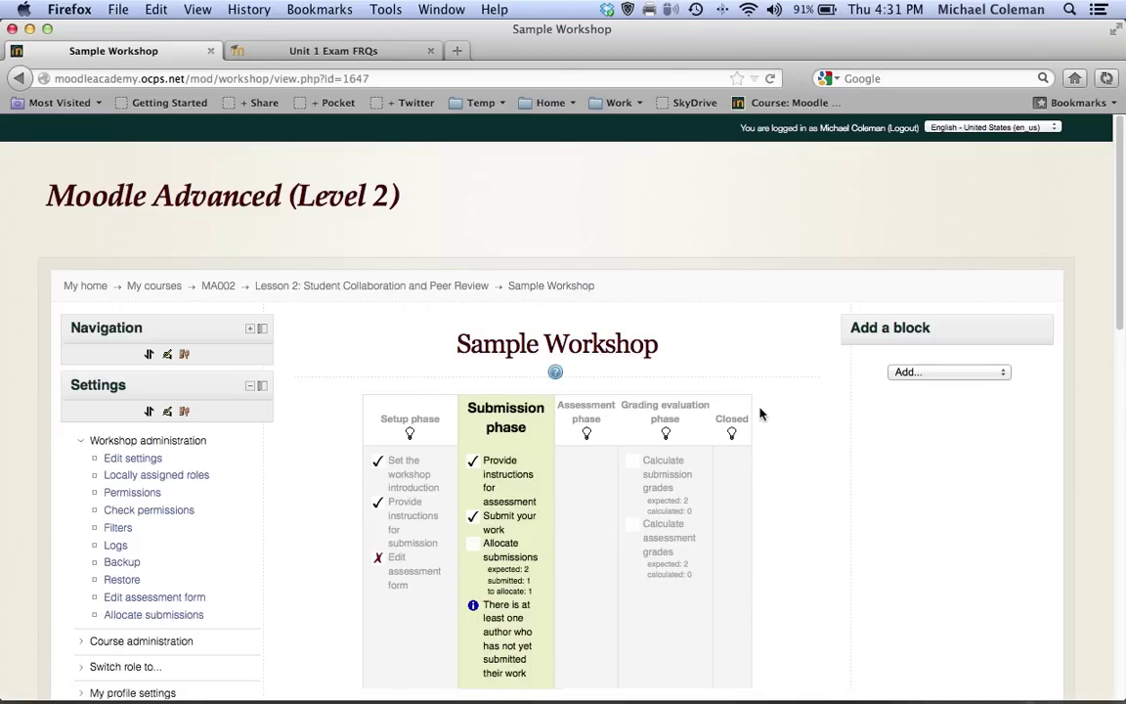
pyautogui.scroll(-3, 840, 448)
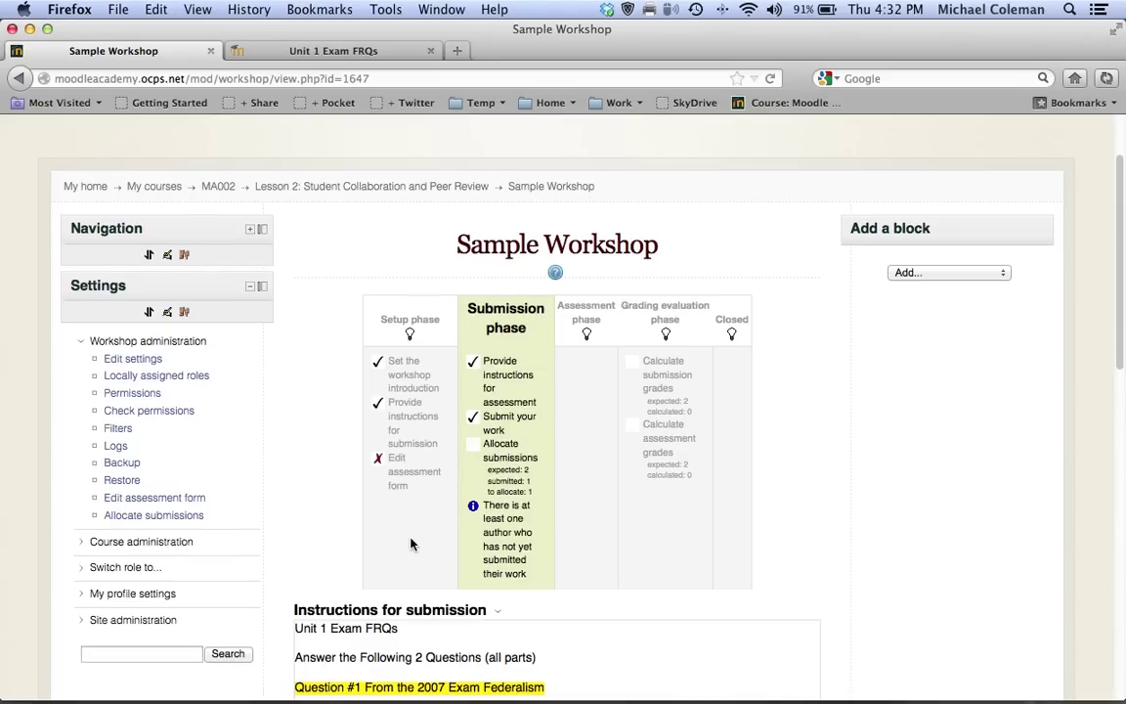
pyautogui.scroll(-4, 411, 544)
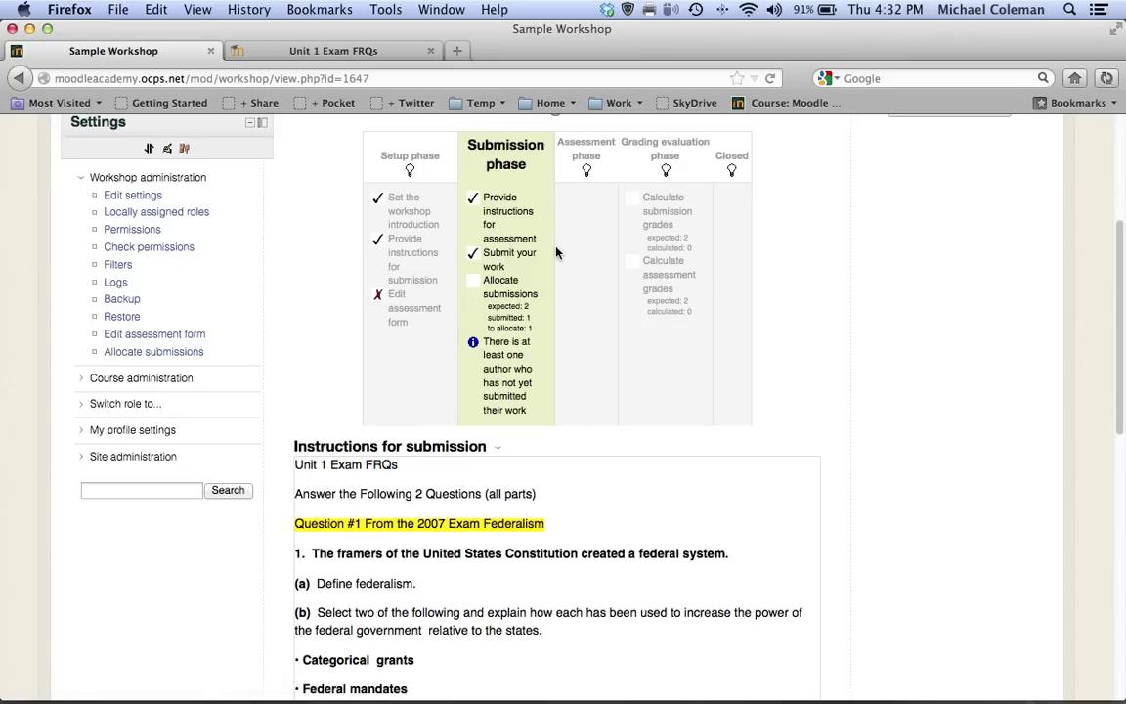
# Step: Open 'Edit assessment form' and look over the blank Accumulative grading aspects
pyautogui.click(398, 300)
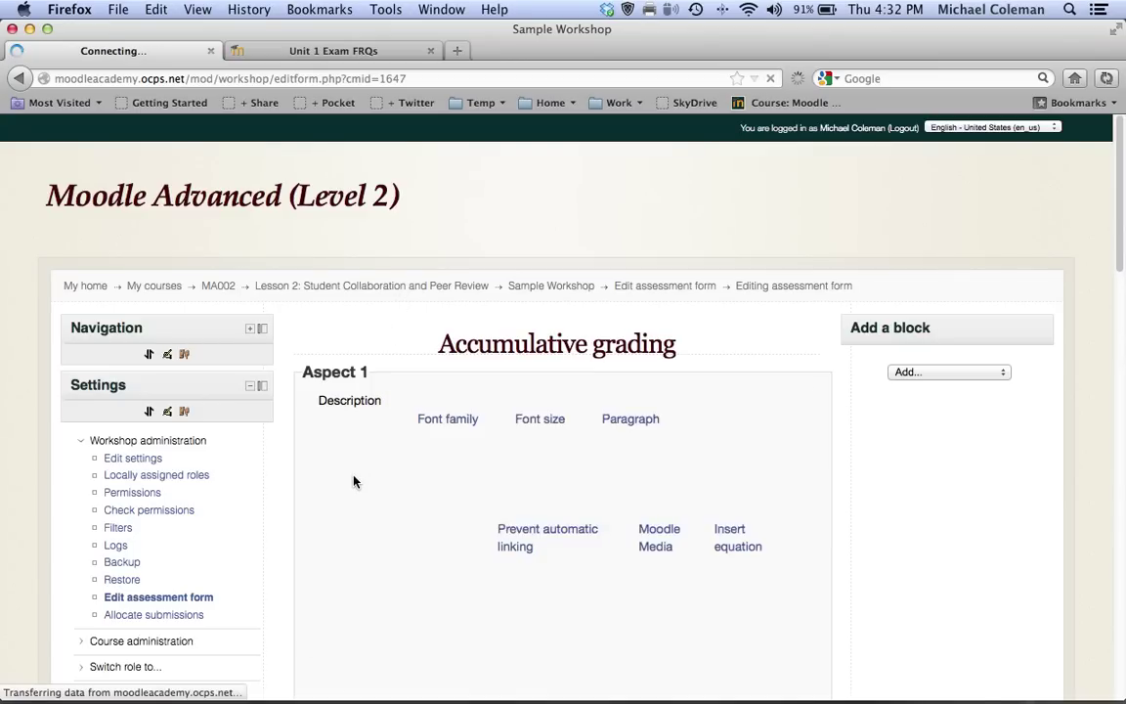
pyautogui.scroll(-4, 353, 480)
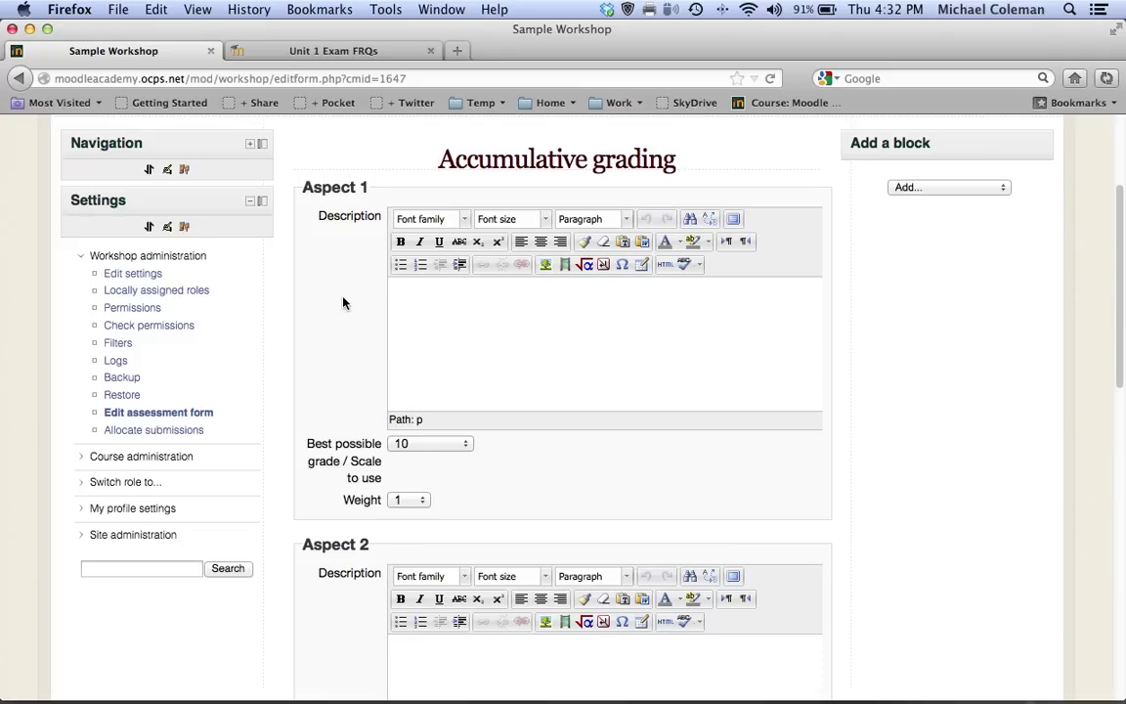
pyautogui.scroll(-1, 342, 303)
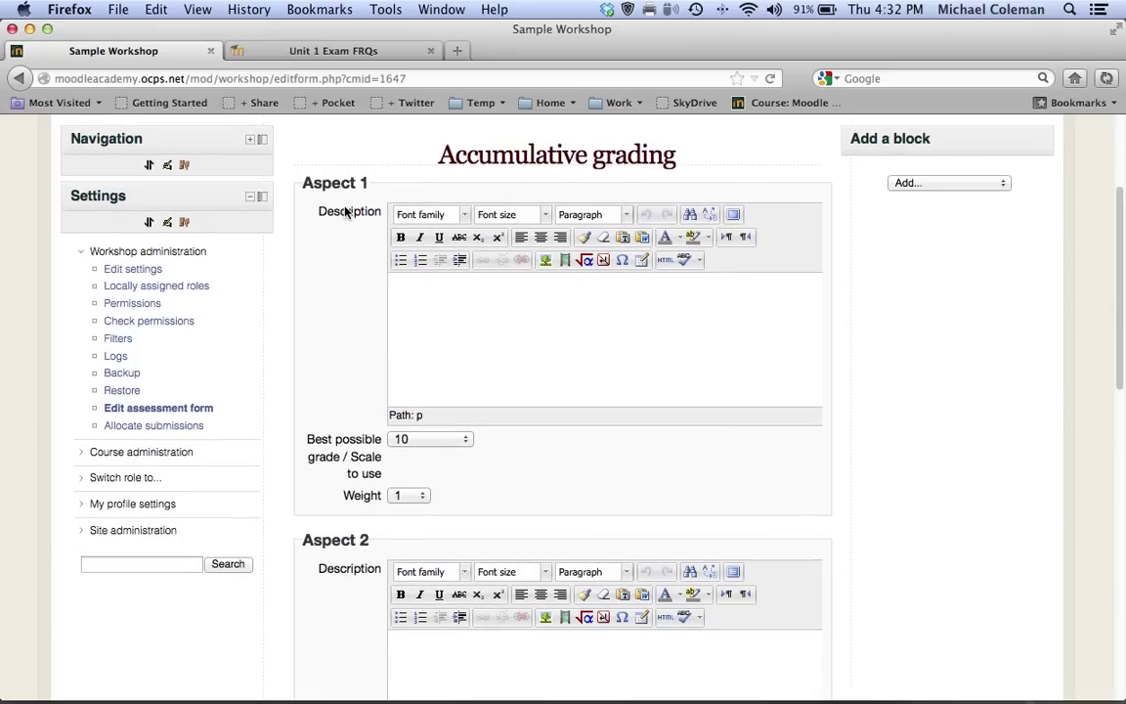
pyautogui.scroll(-7, 339, 391)
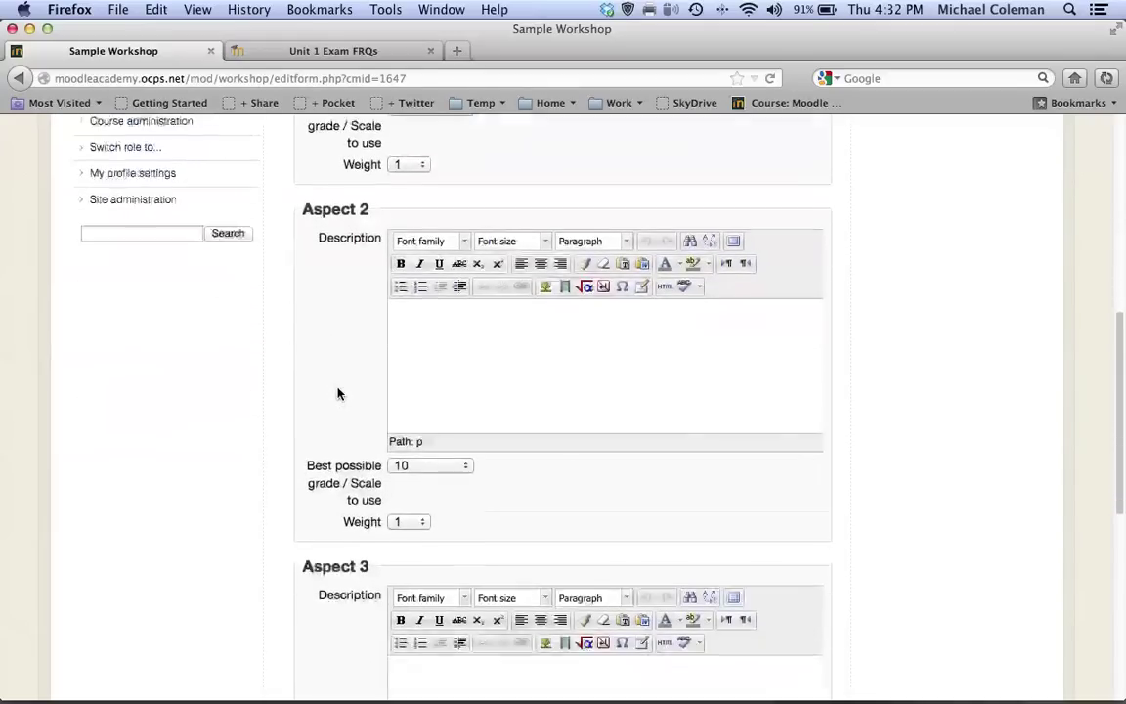
pyautogui.scroll(-5, 338, 393)
pyautogui.scroll(1, 337, 393)
pyautogui.scroll(6, 337, 392)
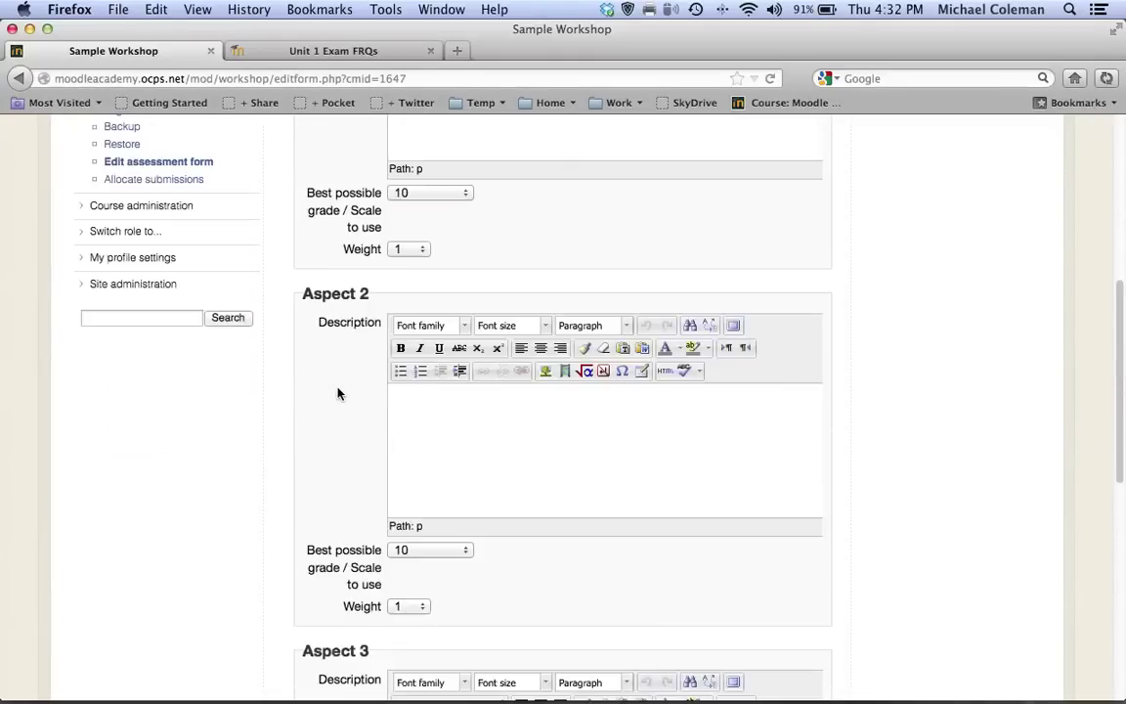
pyautogui.scroll(6, 337, 393)
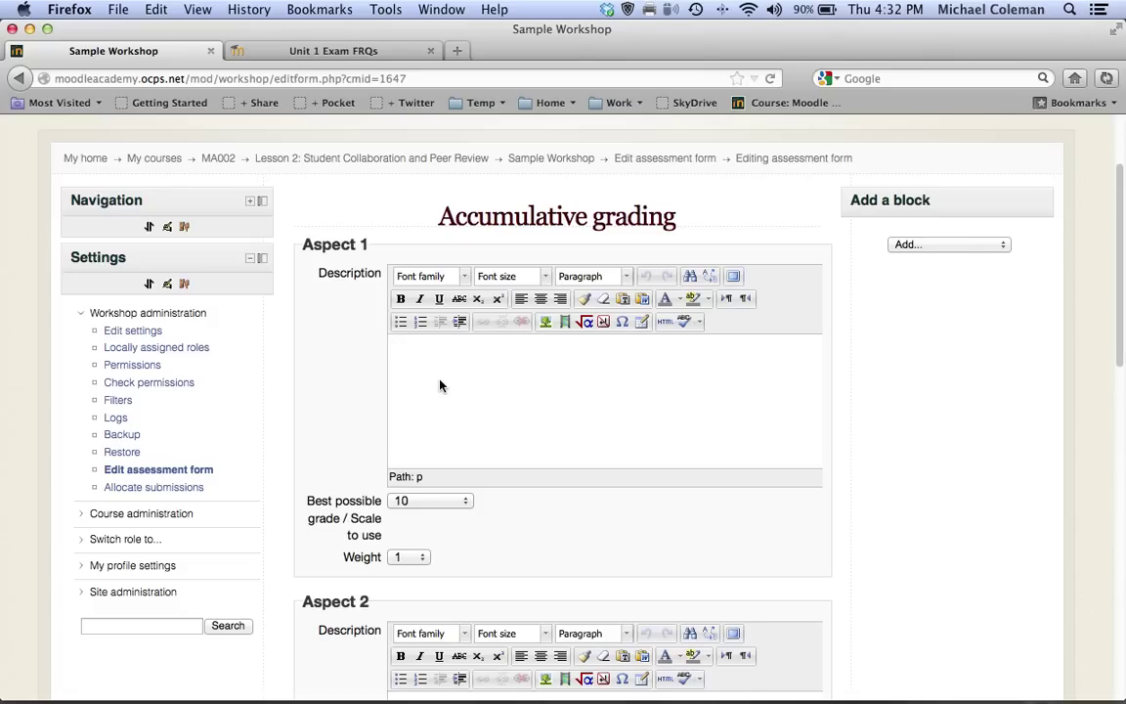
# Step: Describe Aspect 1 as 'Q1' with response notes and set its best possible grade to 5
pyautogui.click(440, 386)
pyautogui.write('Q')
pyautogui.write('1')
pyautogui.press('Return')
pyautogui.write('A this ')
pyautogui.write('response')
pyautogui.write('dfvkjdfnvkjdfnj ')
pyautogui.write('sdkjnsdkjndskjvn')
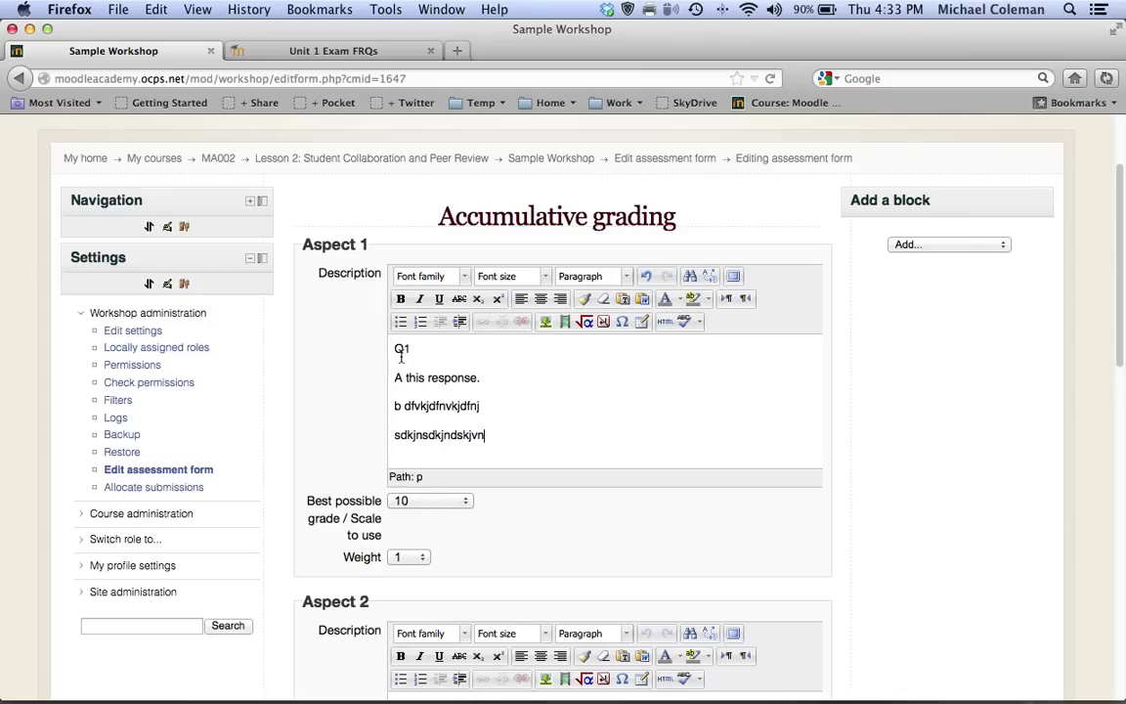
pyautogui.click(466, 504)
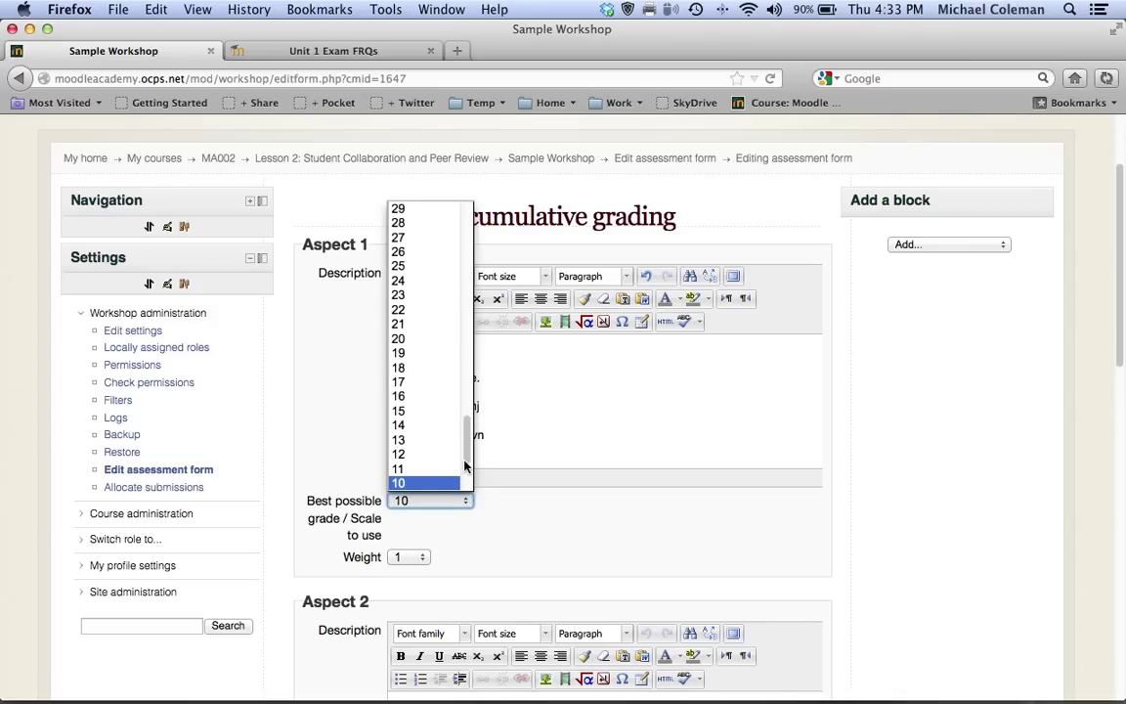
pyautogui.moveTo(457, 451); pyautogui.dragTo(462, 473)
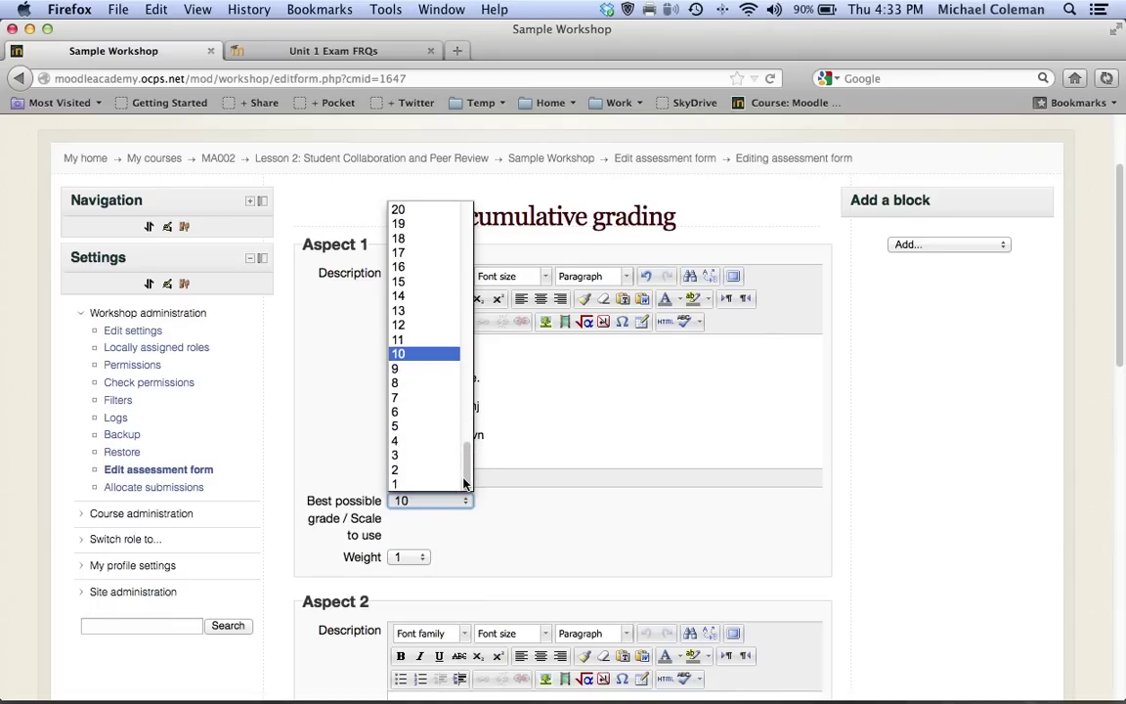
pyautogui.click(420, 426)
# Step: Describe Aspect 2 as 'Q2' and set its best possible grade to 20
pyautogui.scroll(-1, 502, 494)
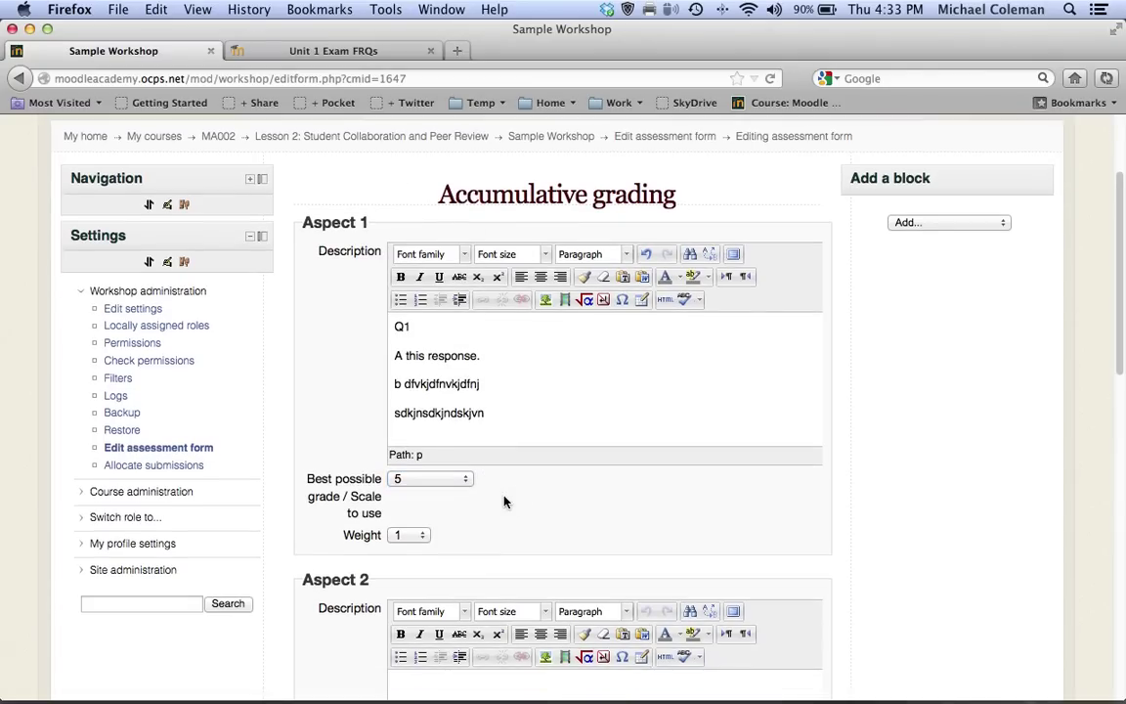
pyautogui.scroll(-5, 502, 501)
pyautogui.click(478, 503)
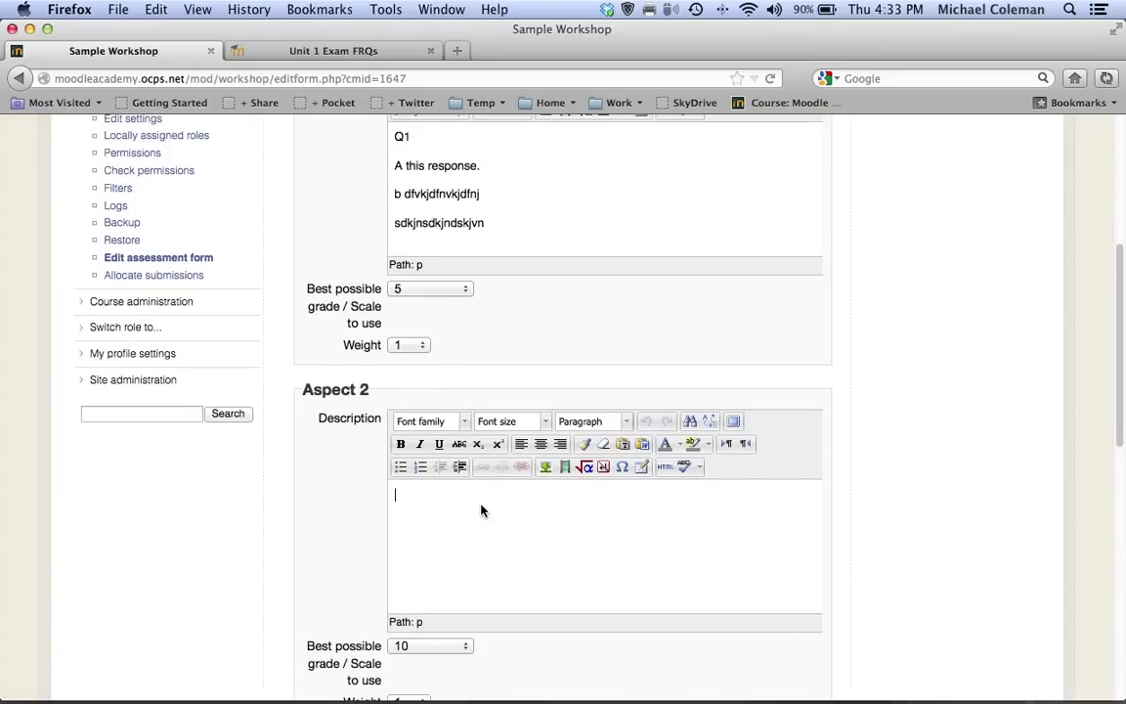
pyautogui.write('Q')
pyautogui.write('2 Adsl dfl vldf')
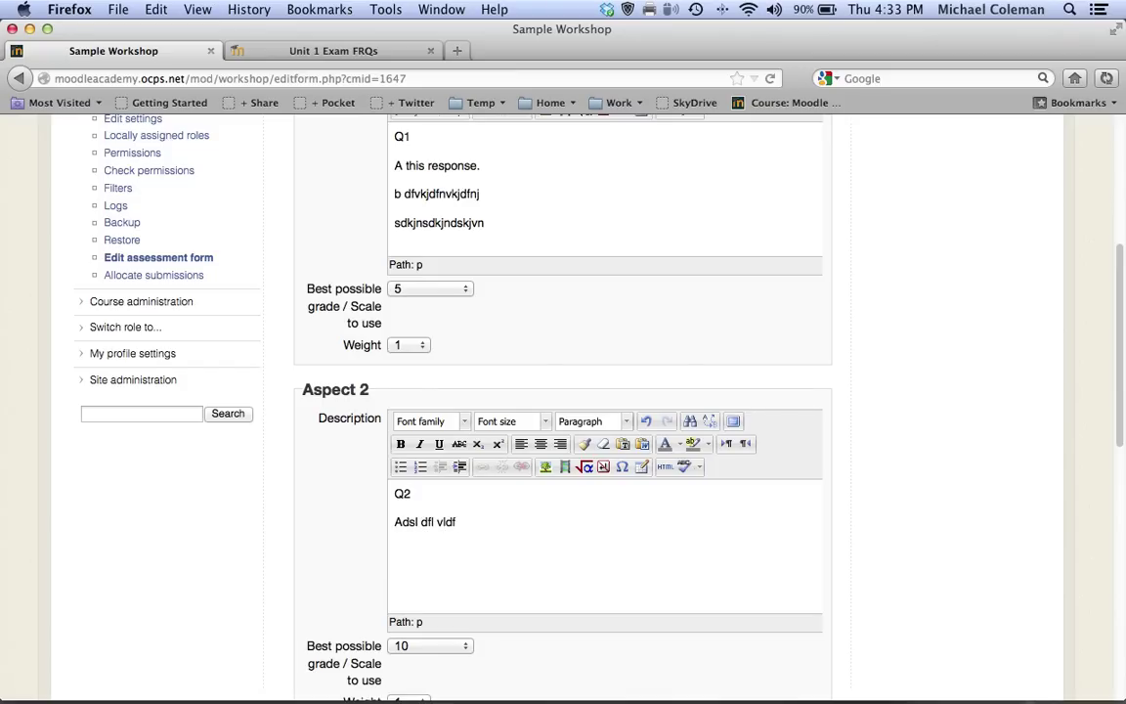
pyautogui.write(' b dflvdflvdfv')
pyautogui.click(464, 642)
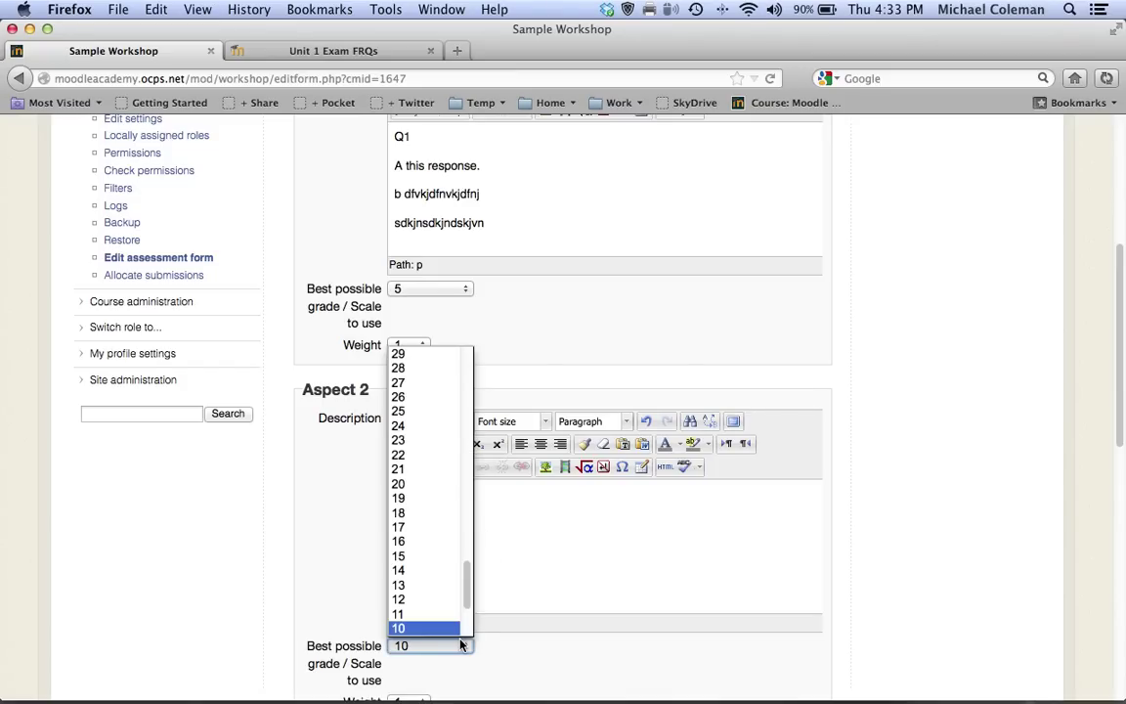
pyautogui.click(432, 484)
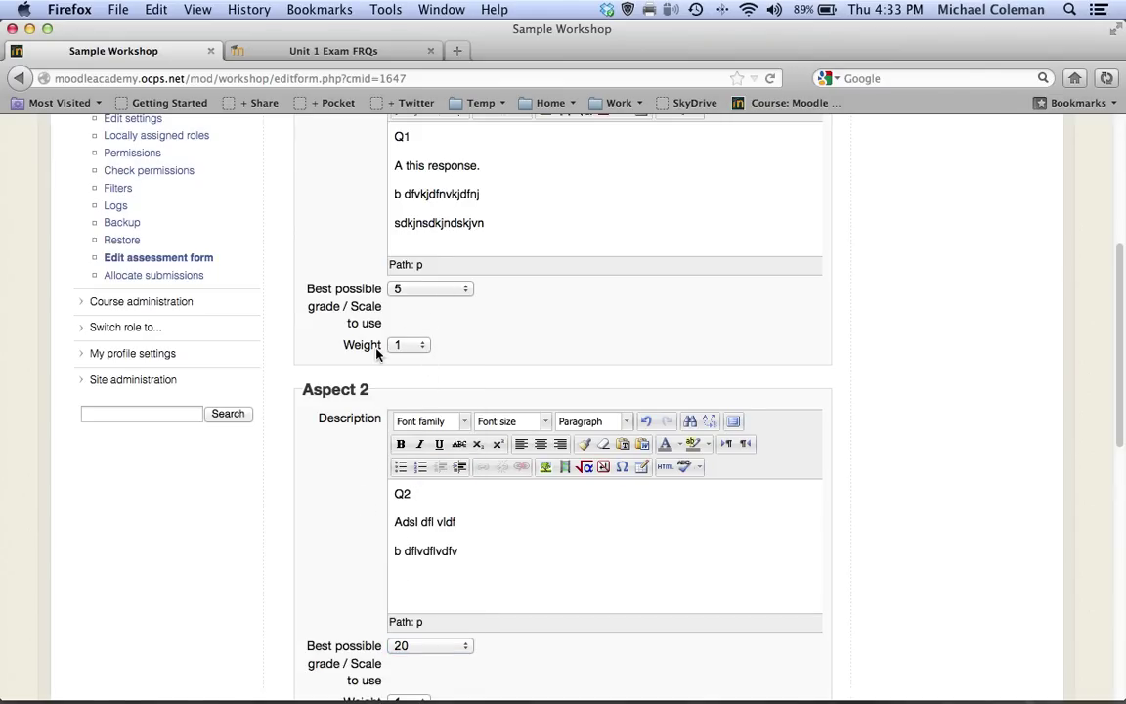
pyautogui.scroll(-3, 349, 493)
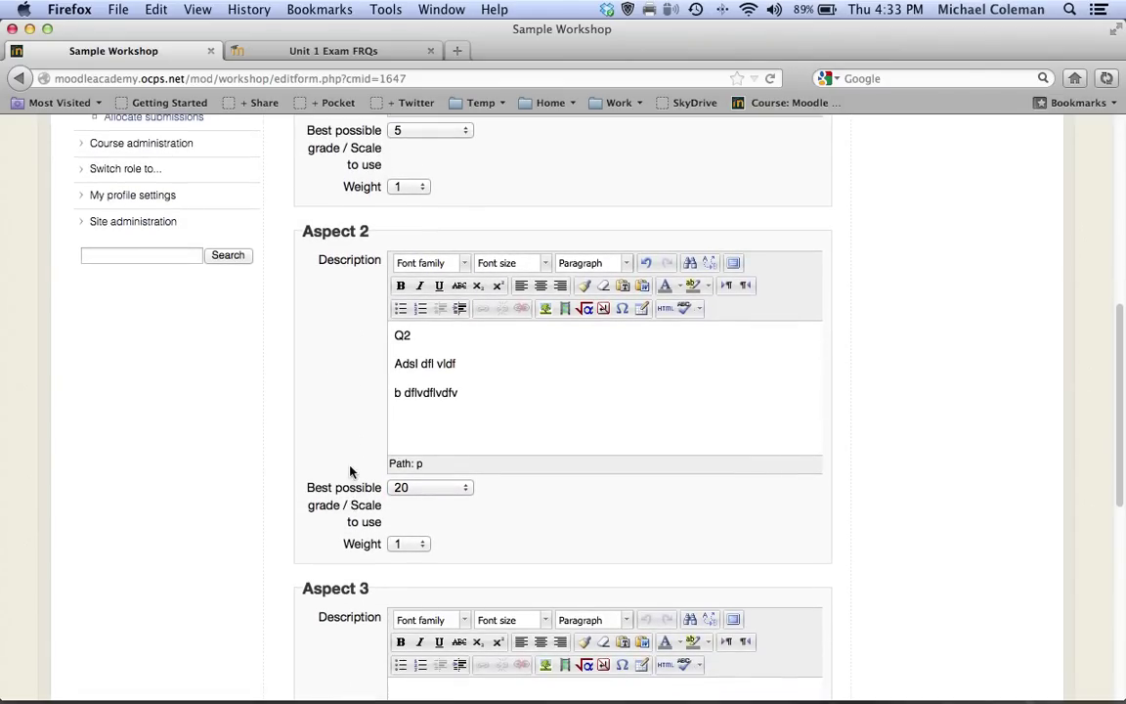
pyautogui.scroll(6, 422, 350)
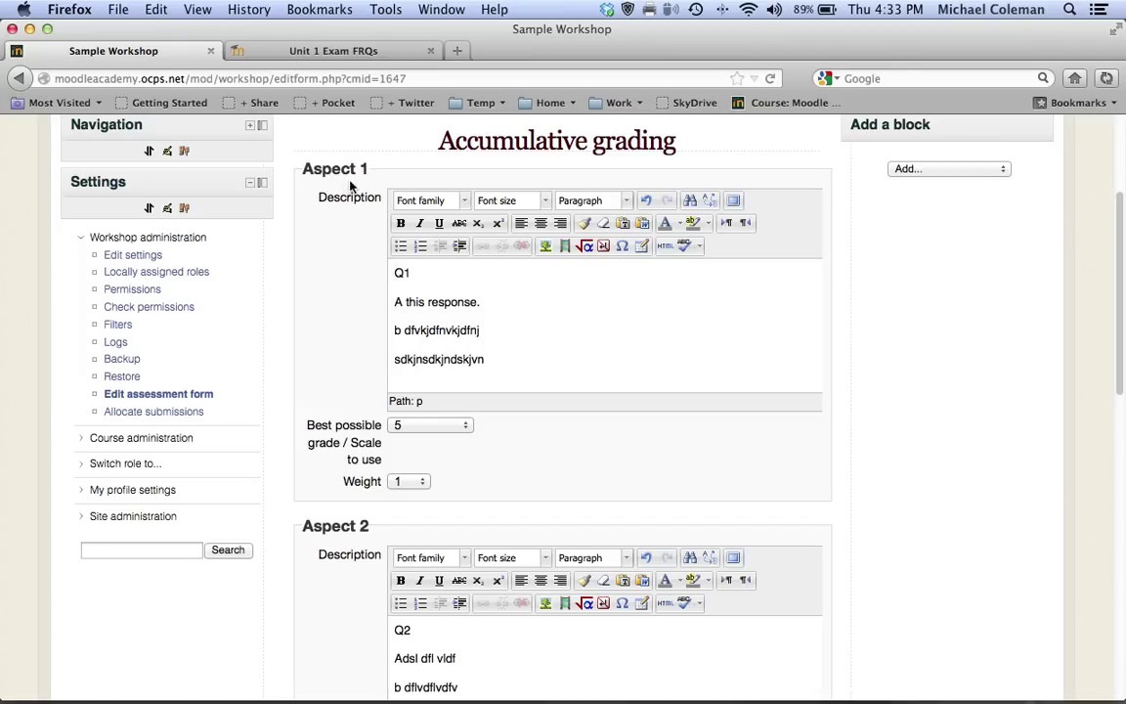
pyautogui.scroll(-3, 314, 442)
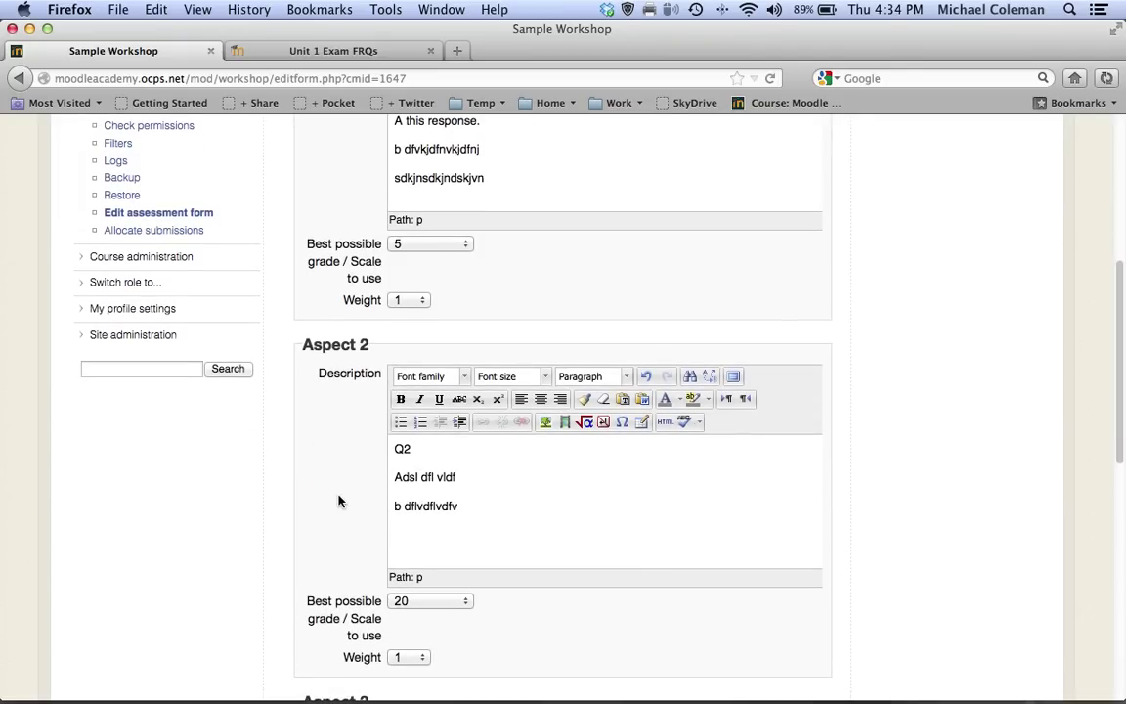
pyautogui.scroll(-3, 339, 500)
pyautogui.scroll(-1, 339, 501)
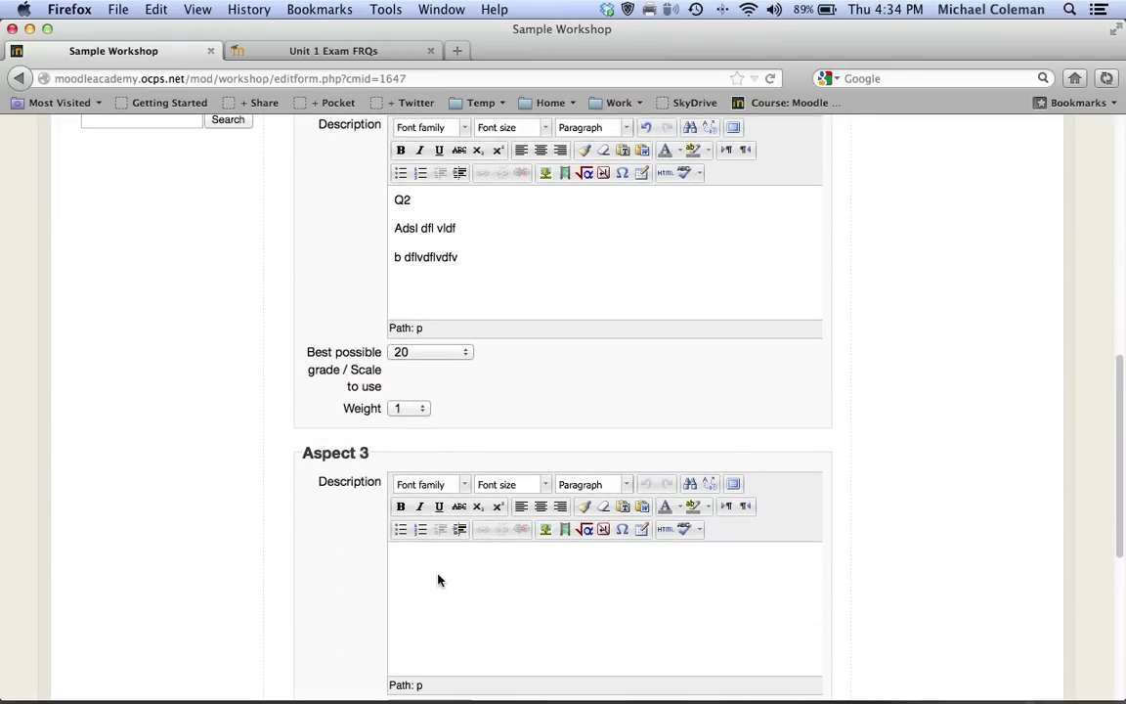
pyautogui.scroll(-3, 374, 573)
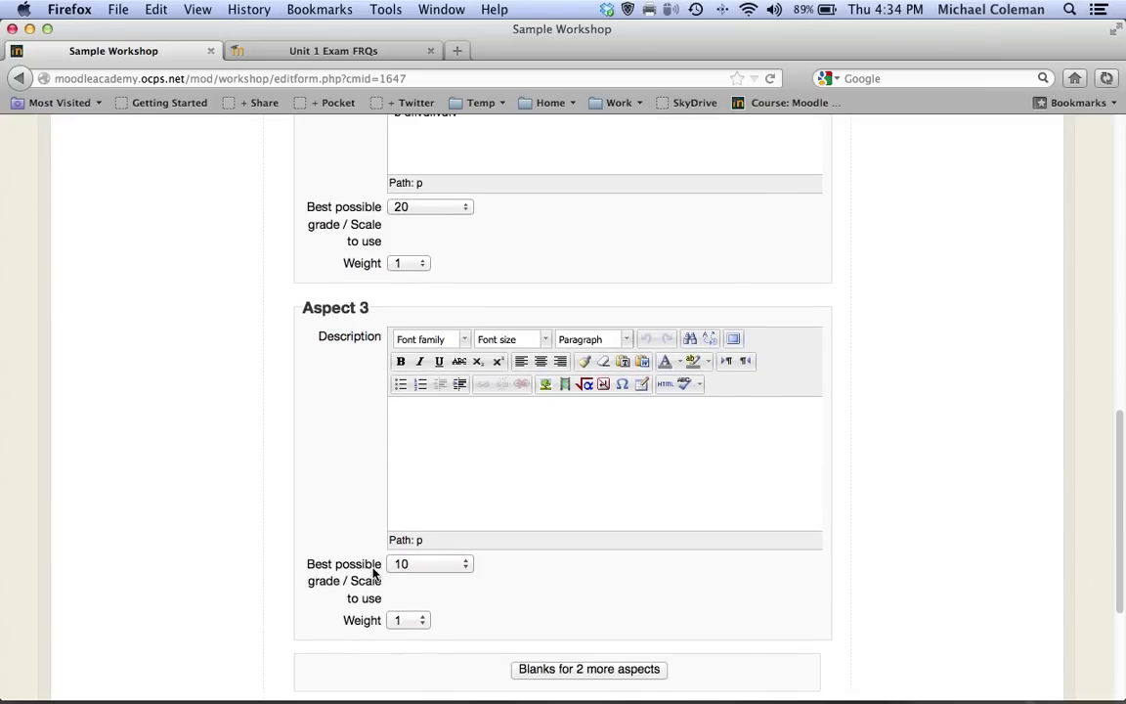
pyautogui.scroll(-1, 373, 574)
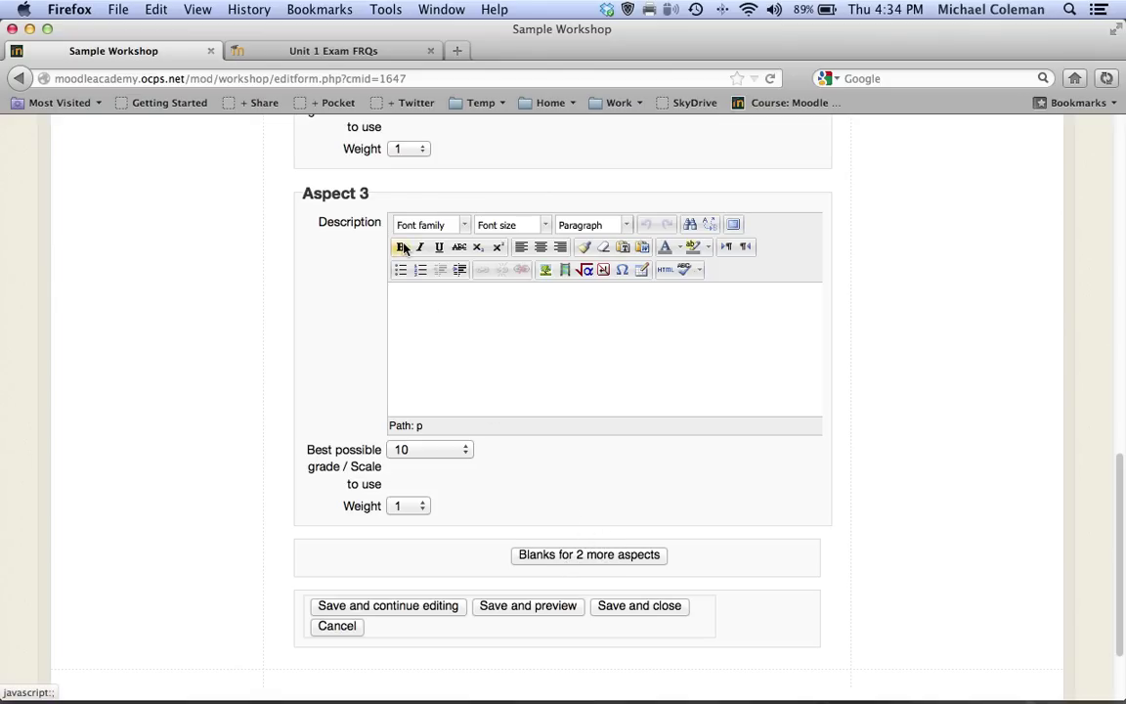
pyautogui.scroll(-2, 259, 565)
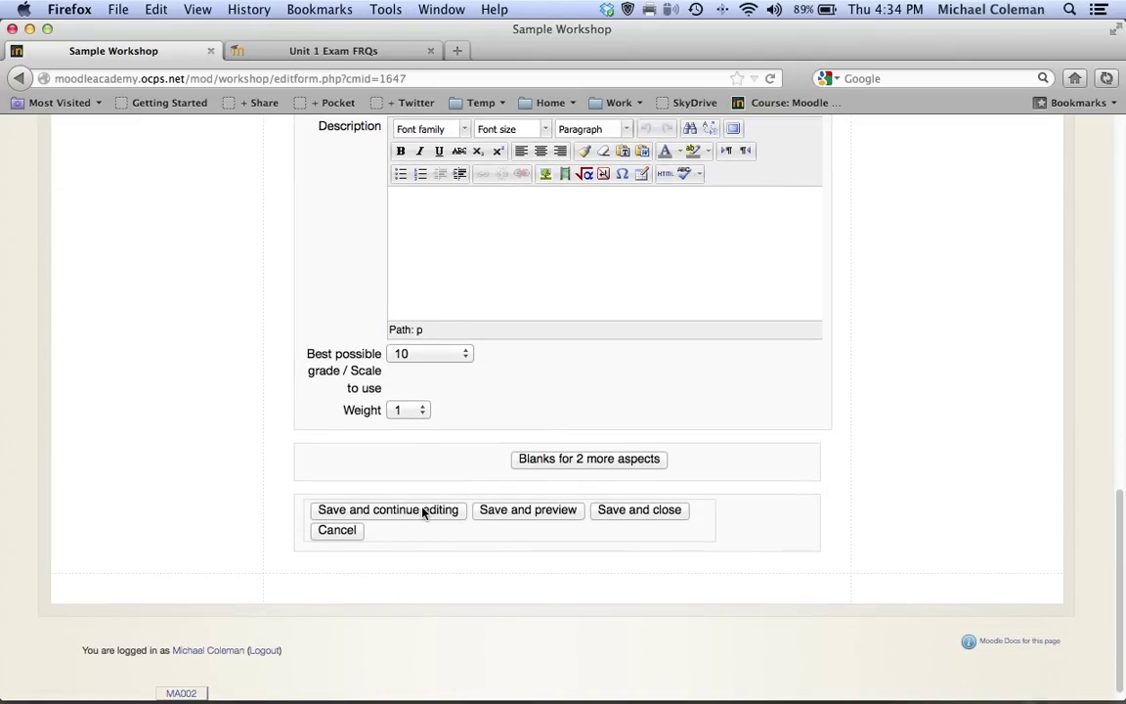
# Step: Save and close the assessment form, then go to 'Allocate submissions'
pyautogui.click(626, 512)
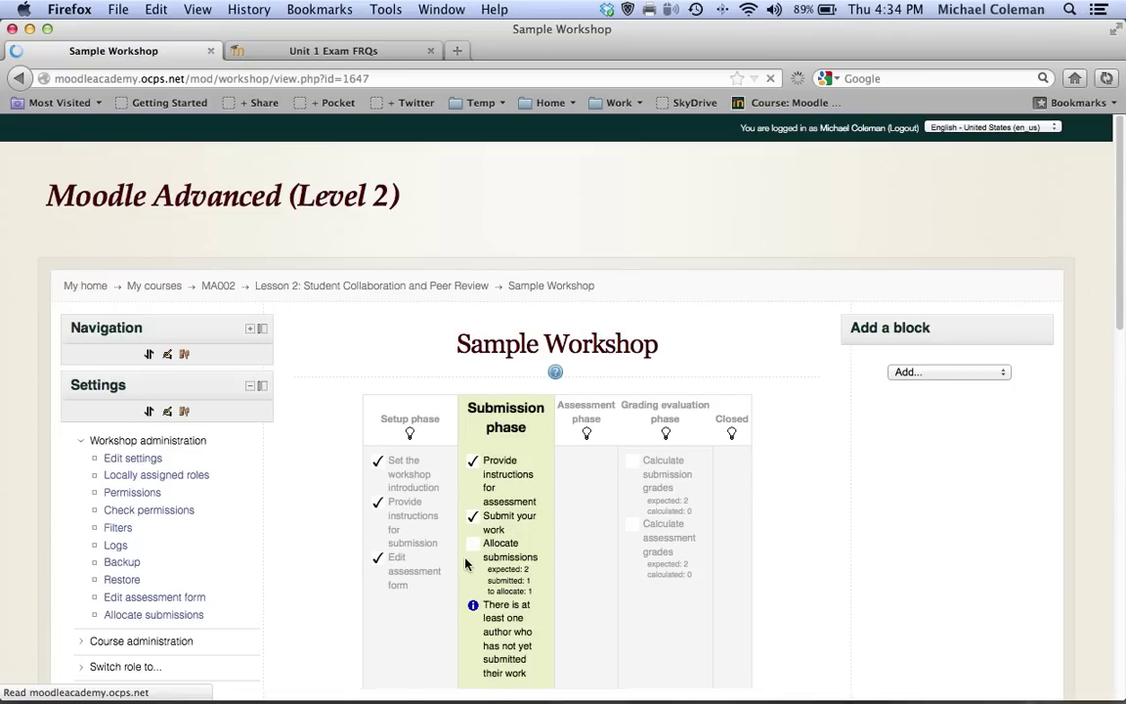
pyautogui.scroll(-3, 465, 564)
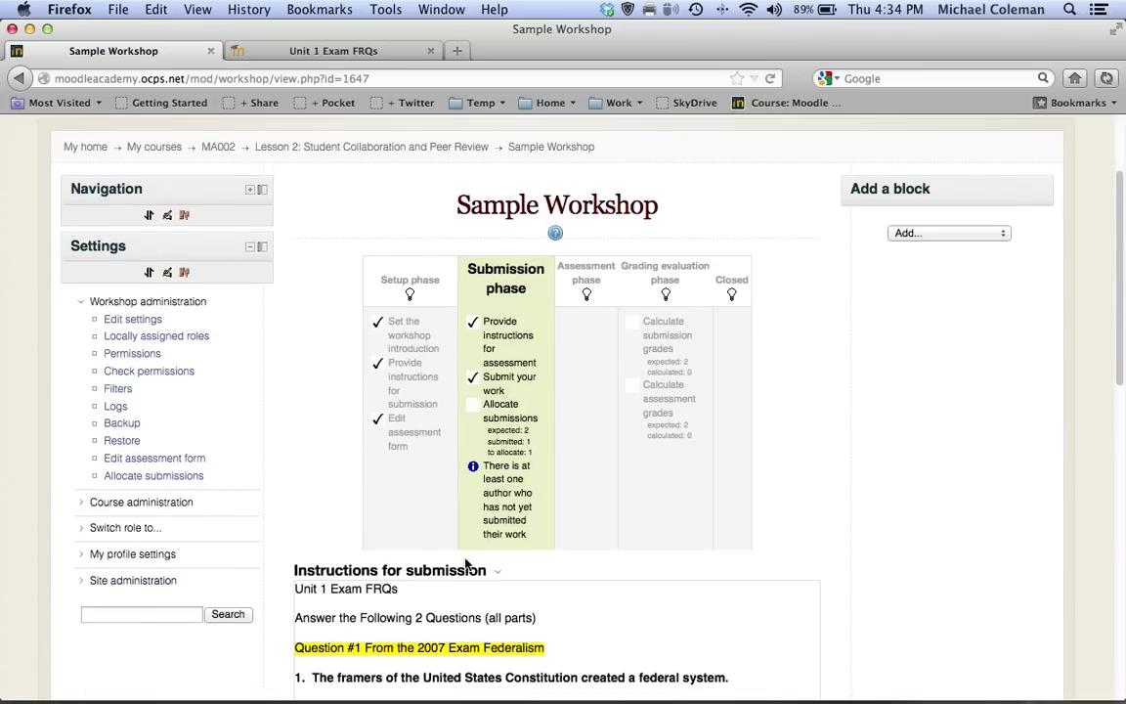
pyautogui.click(503, 415)
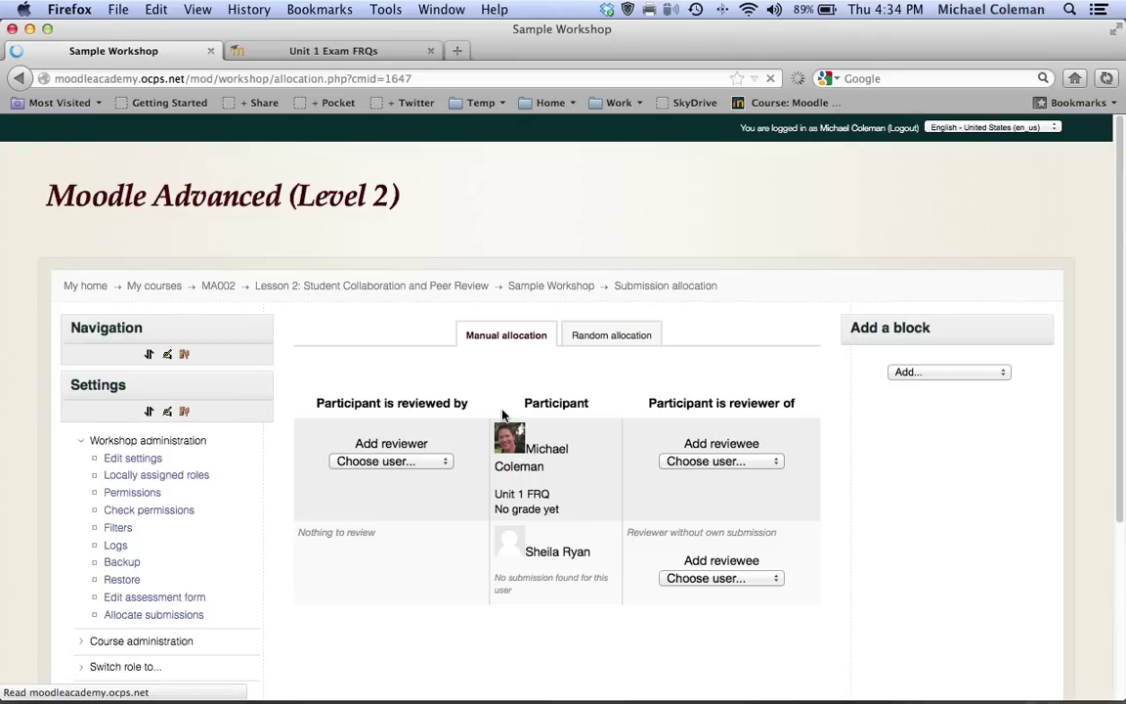
pyautogui.scroll(-2, 613, 463)
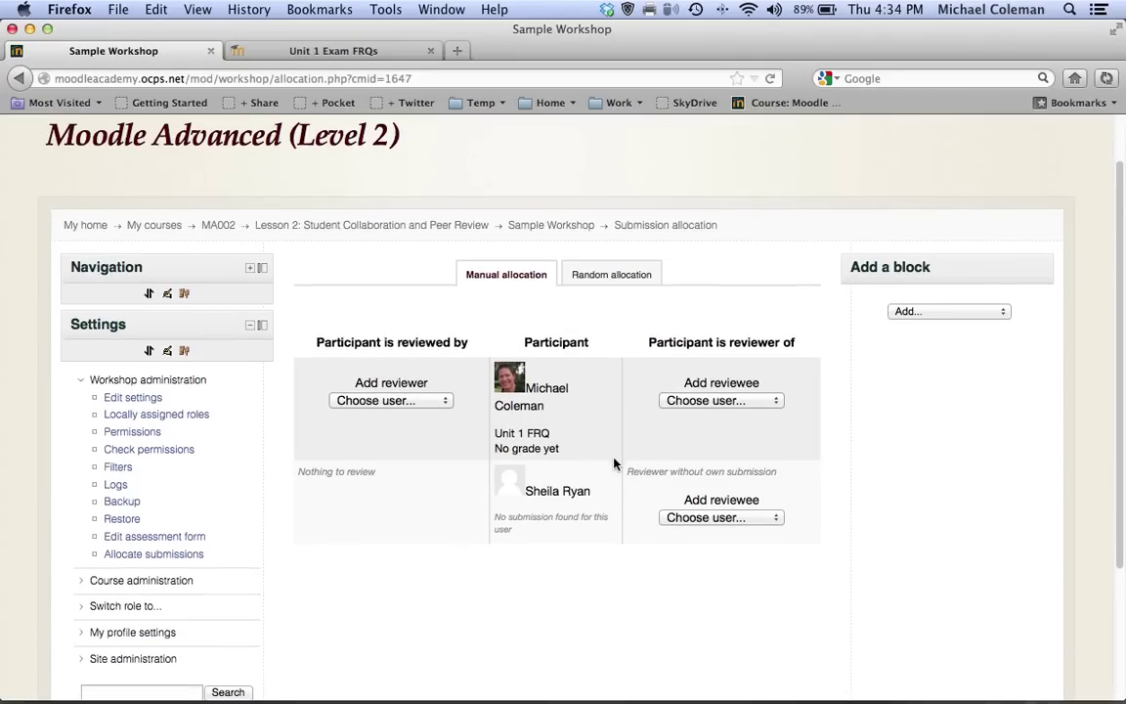
pyautogui.scroll(-1, 611, 444)
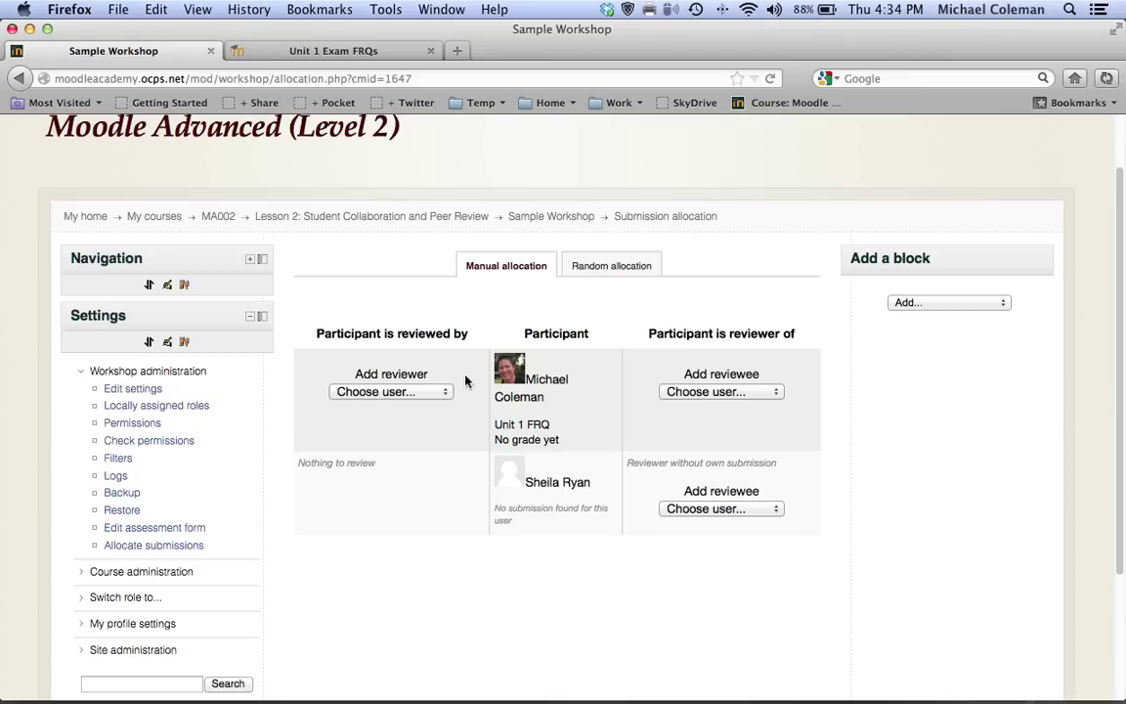
# Step: Check the Add reviewer and Add reviewee lists for Unit 1 FRQ without choosing anyone
pyautogui.click(439, 390)
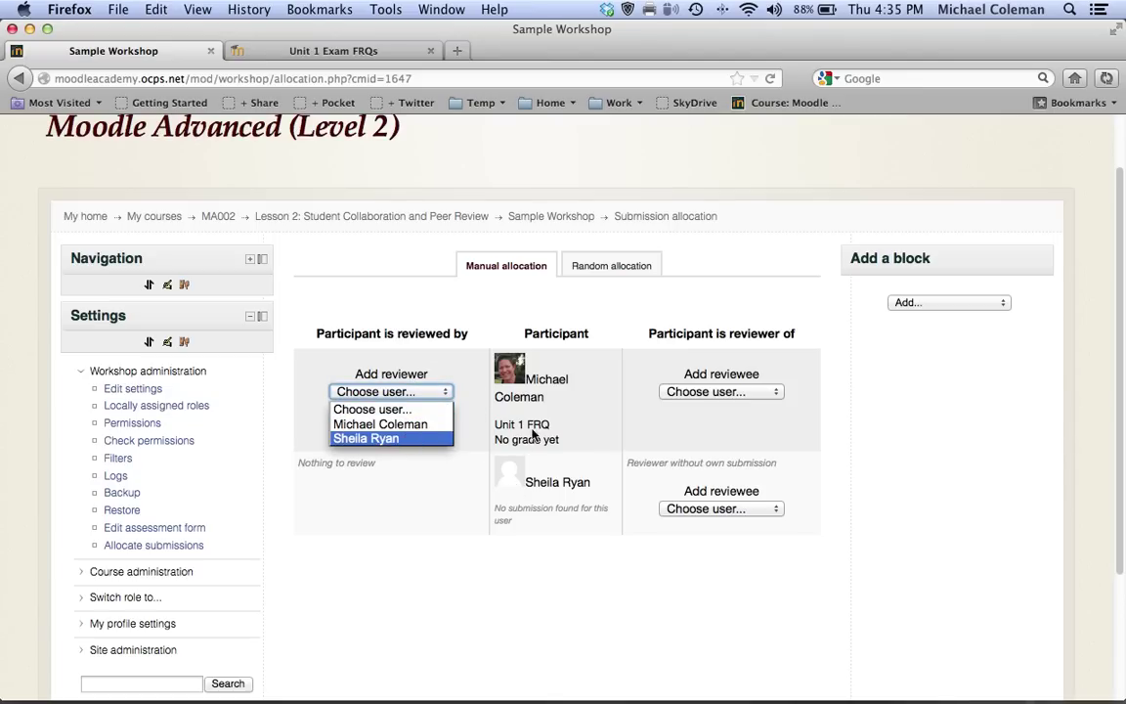
pyautogui.click(479, 439)
pyautogui.click(728, 392)
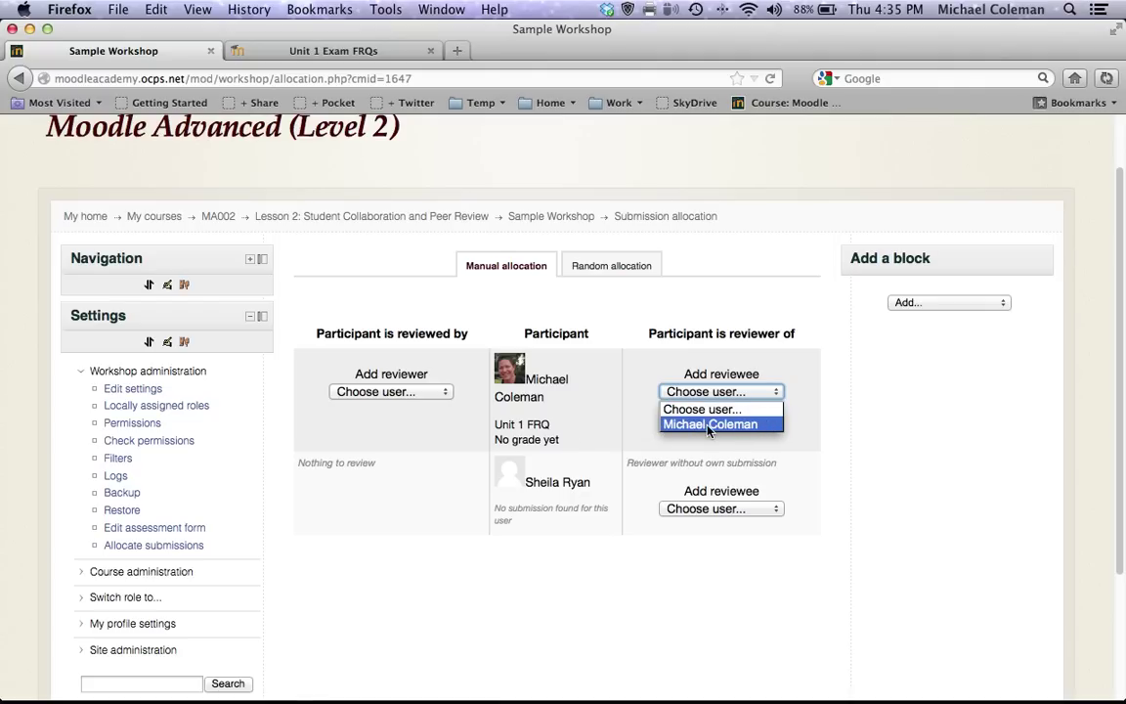
pyautogui.click(810, 435)
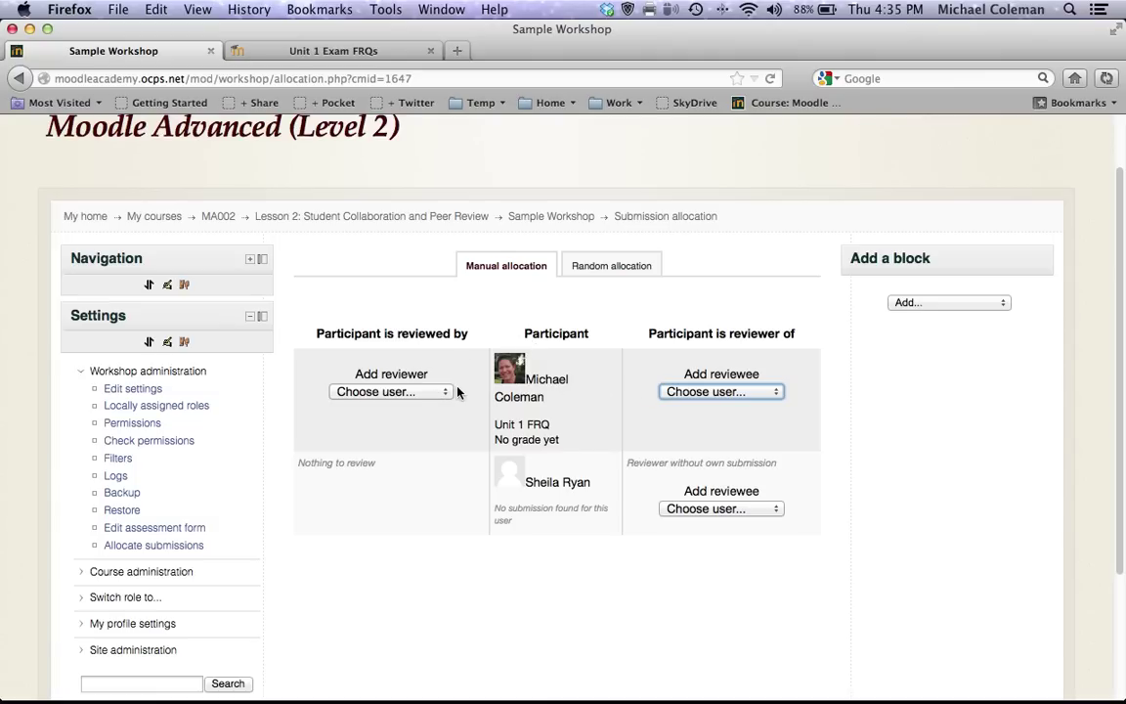
pyautogui.click(606, 267)
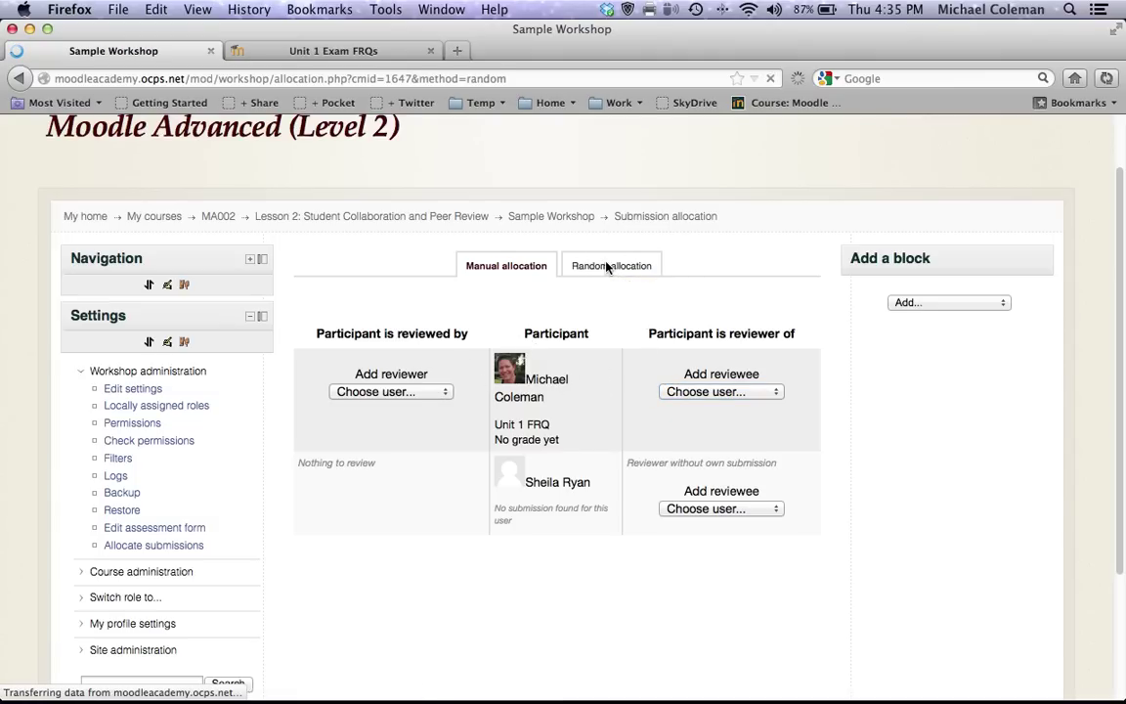
# Step: Run random allocation with 2 reviews per submission and self-assessments added
pyautogui.scroll(-2, 574, 448)
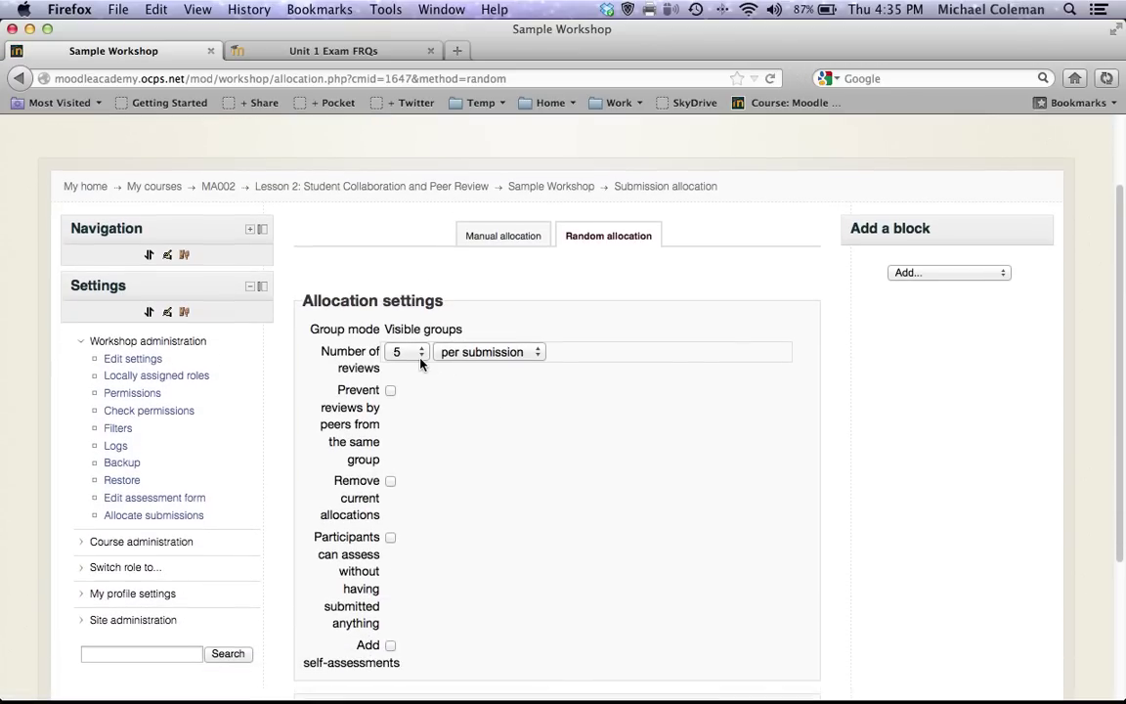
pyautogui.click(418, 355)
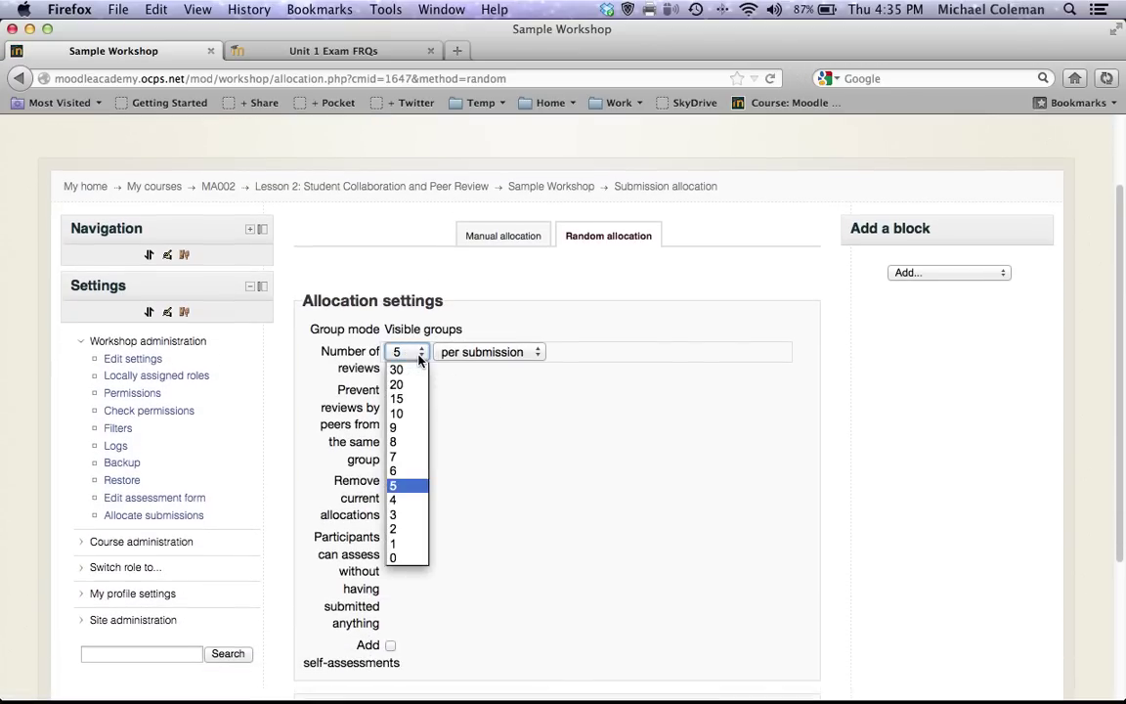
pyautogui.click(407, 529)
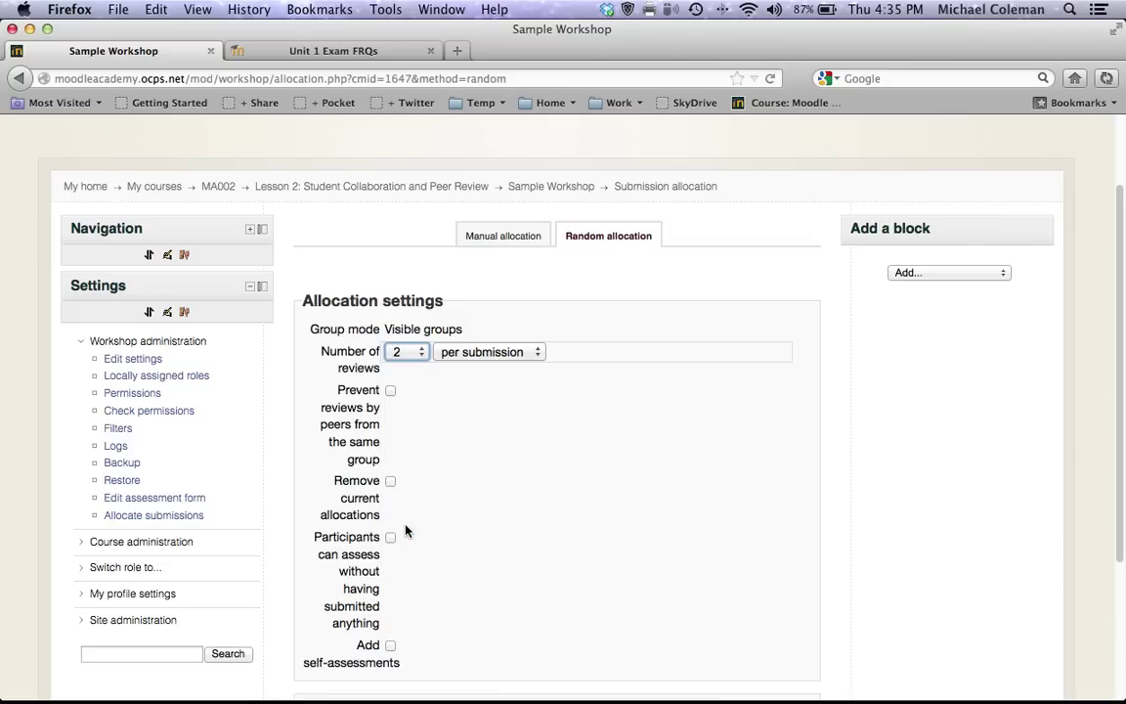
pyautogui.click(563, 425)
pyautogui.scroll(-1, 564, 425)
pyautogui.scroll(-2, 564, 426)
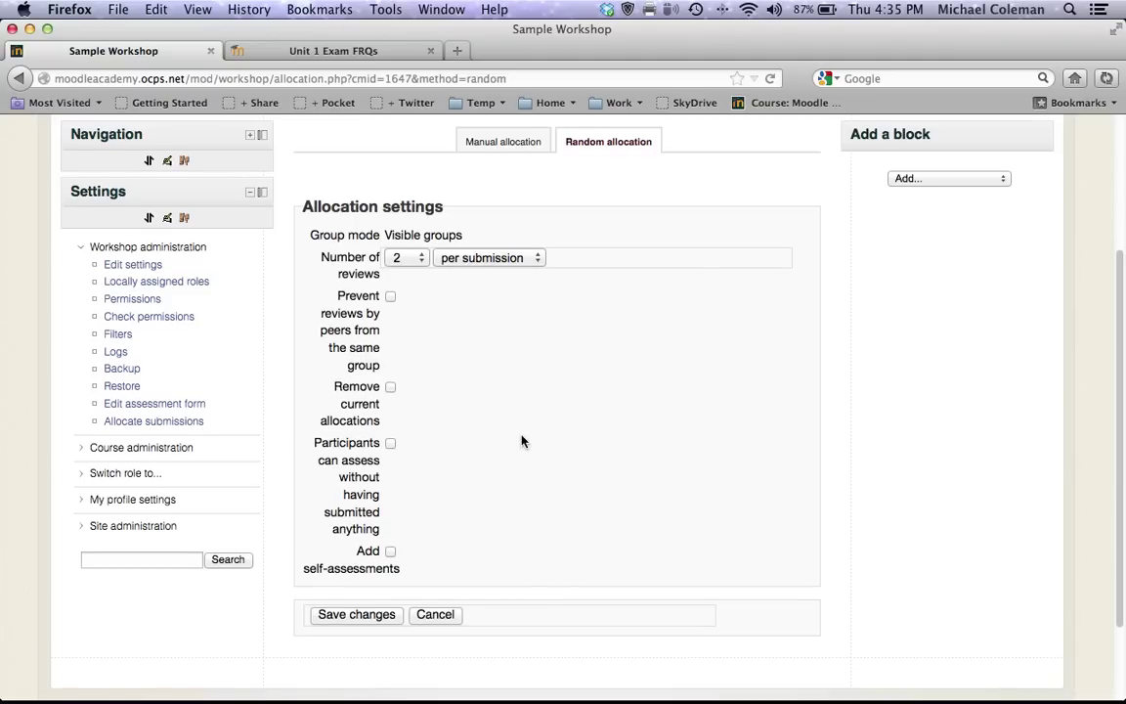
pyautogui.scroll(-3, 501, 460)
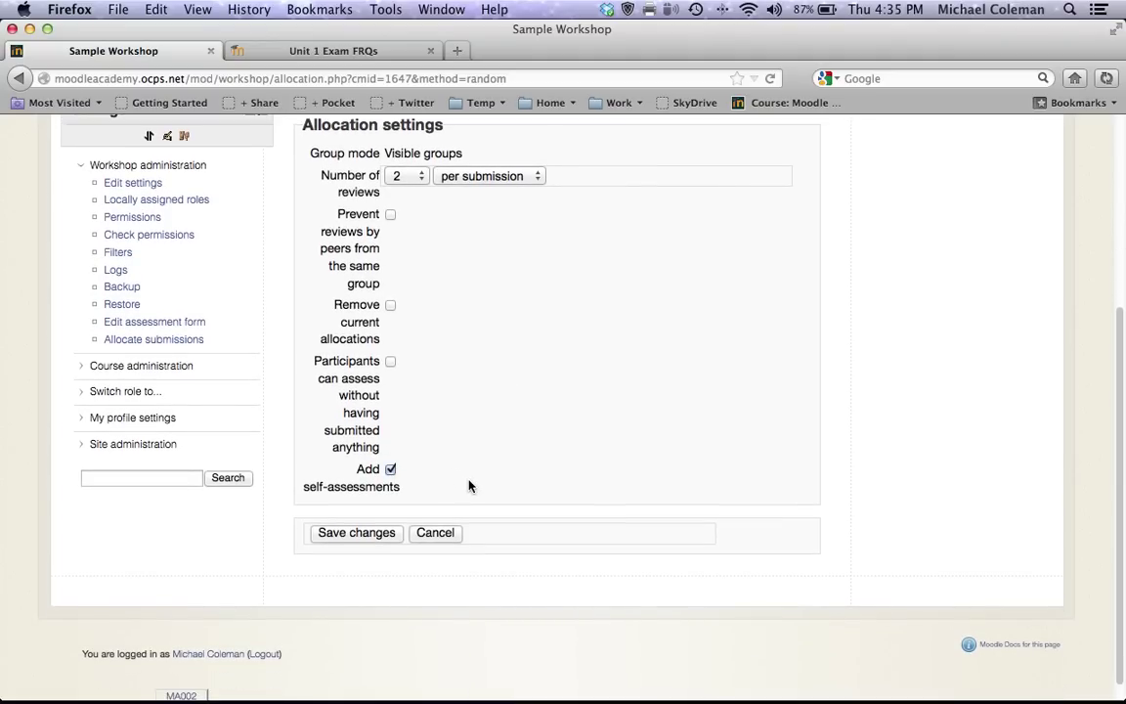
pyautogui.click(366, 534)
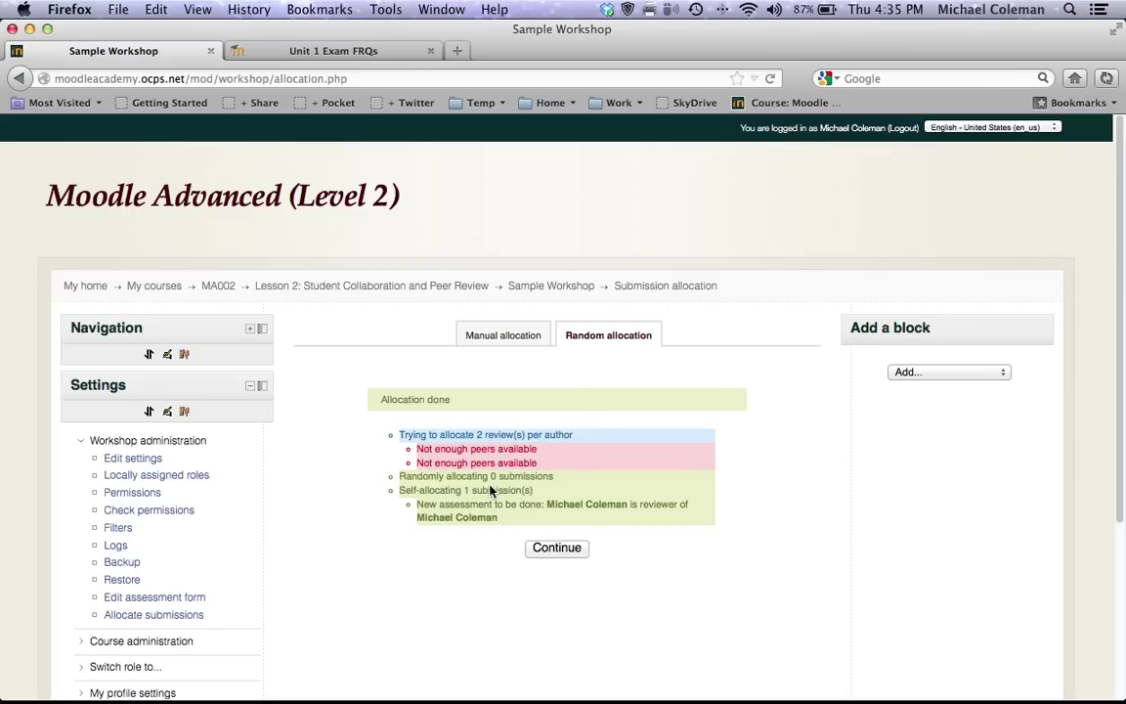
# Step: Continue past the allocation results and return to the Sample Workshop overview, still in submission phase
pyautogui.click(553, 549)
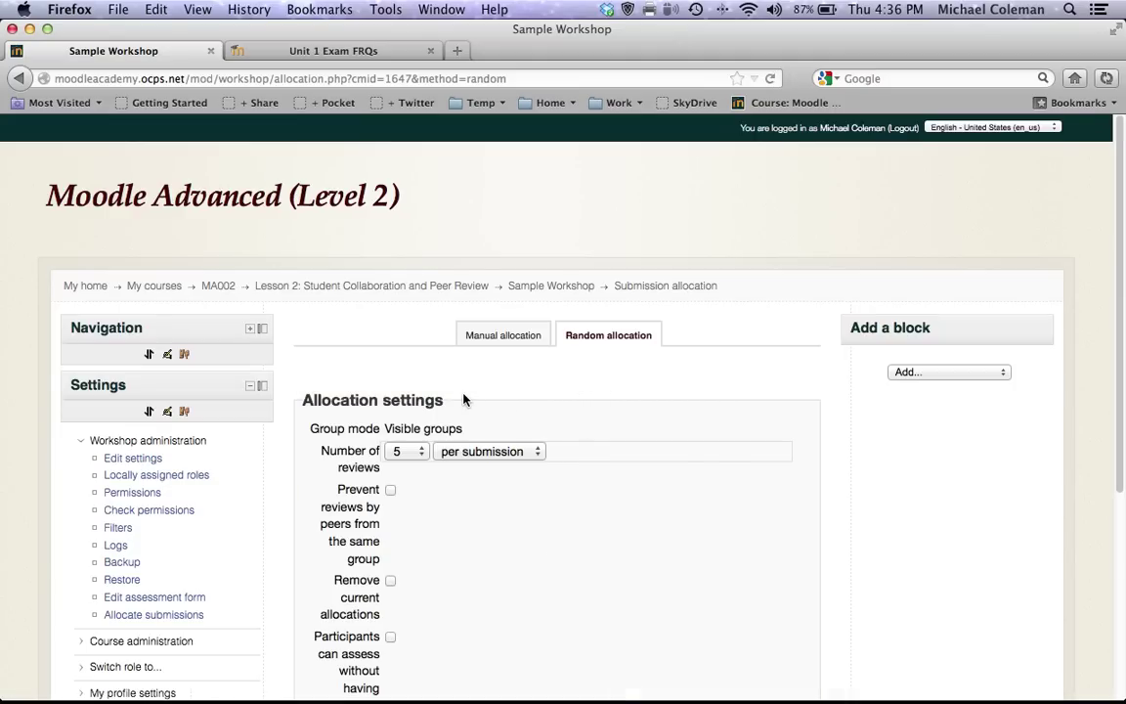
pyautogui.scroll(-1, 351, 382)
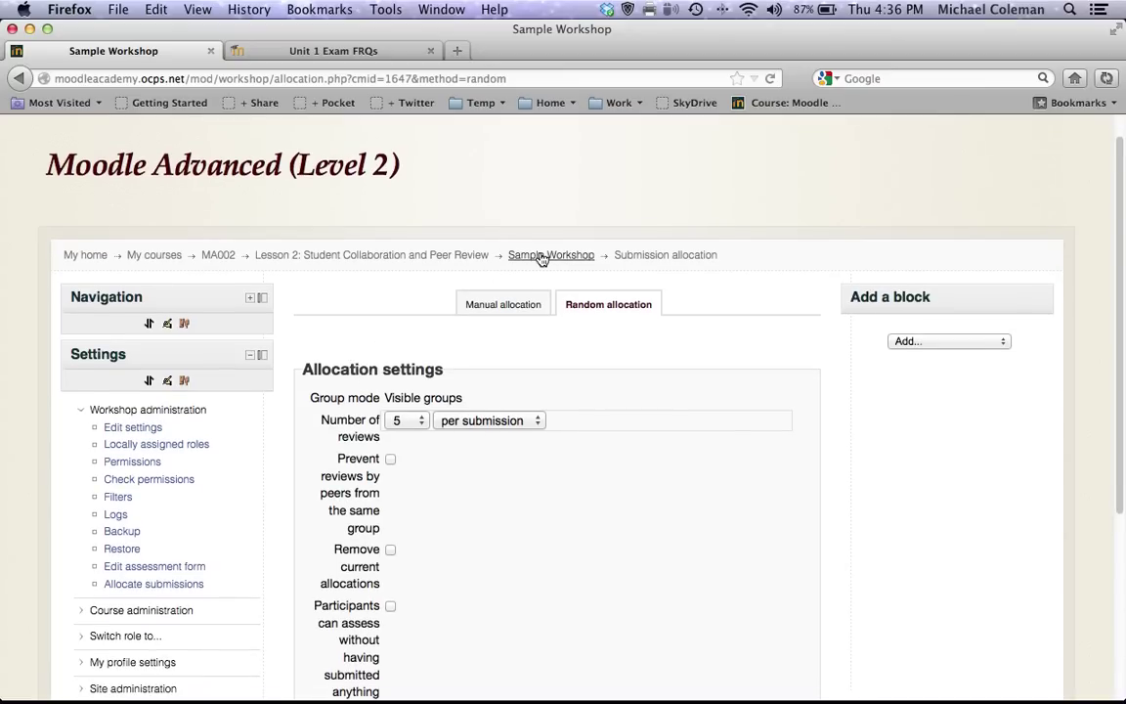
pyautogui.click(540, 257)
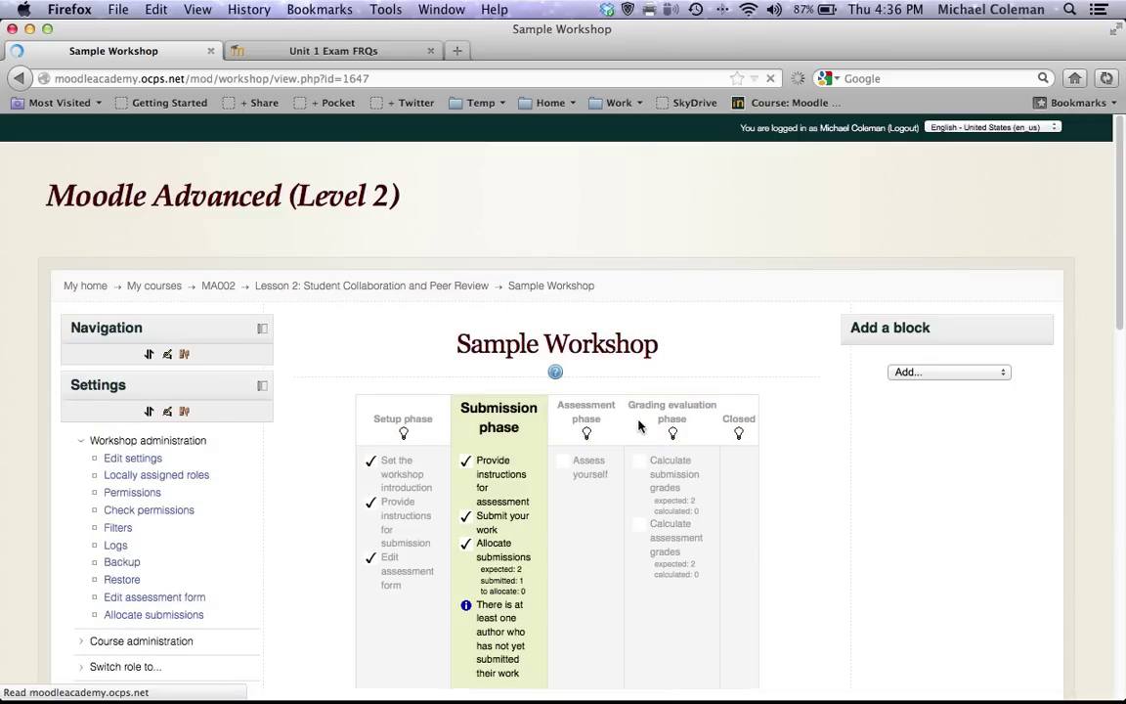
pyautogui.scroll(-1, 622, 528)
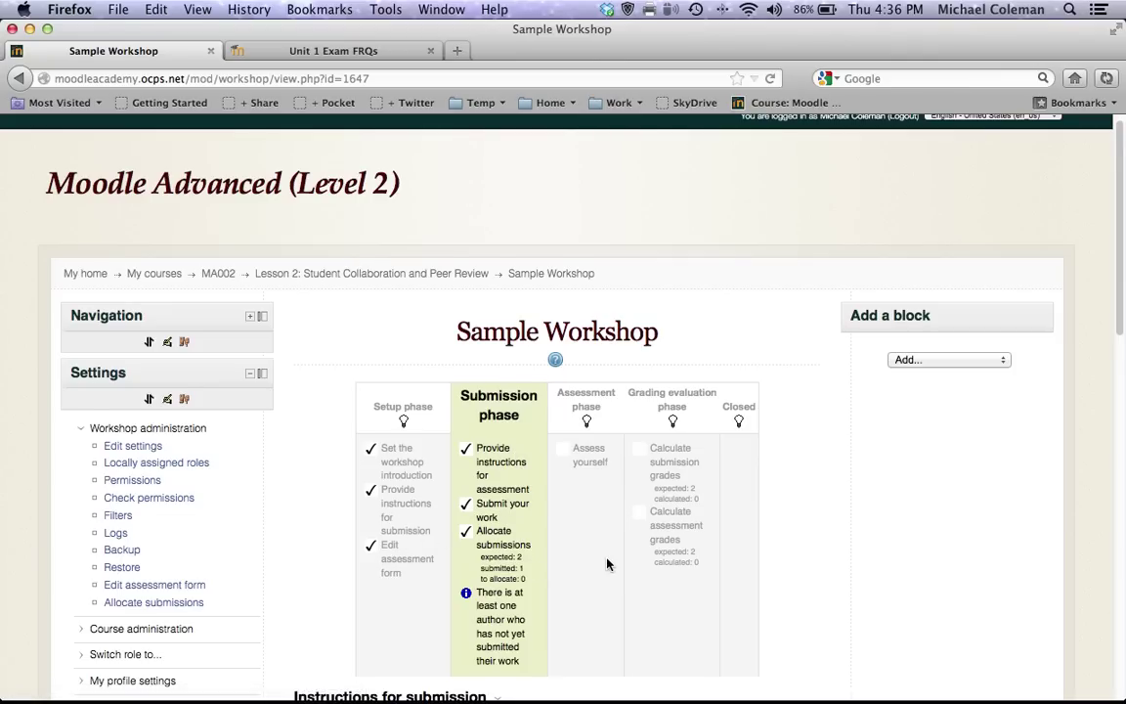
pyautogui.scroll(-3, 607, 565)
pyautogui.scroll(-1, 606, 564)
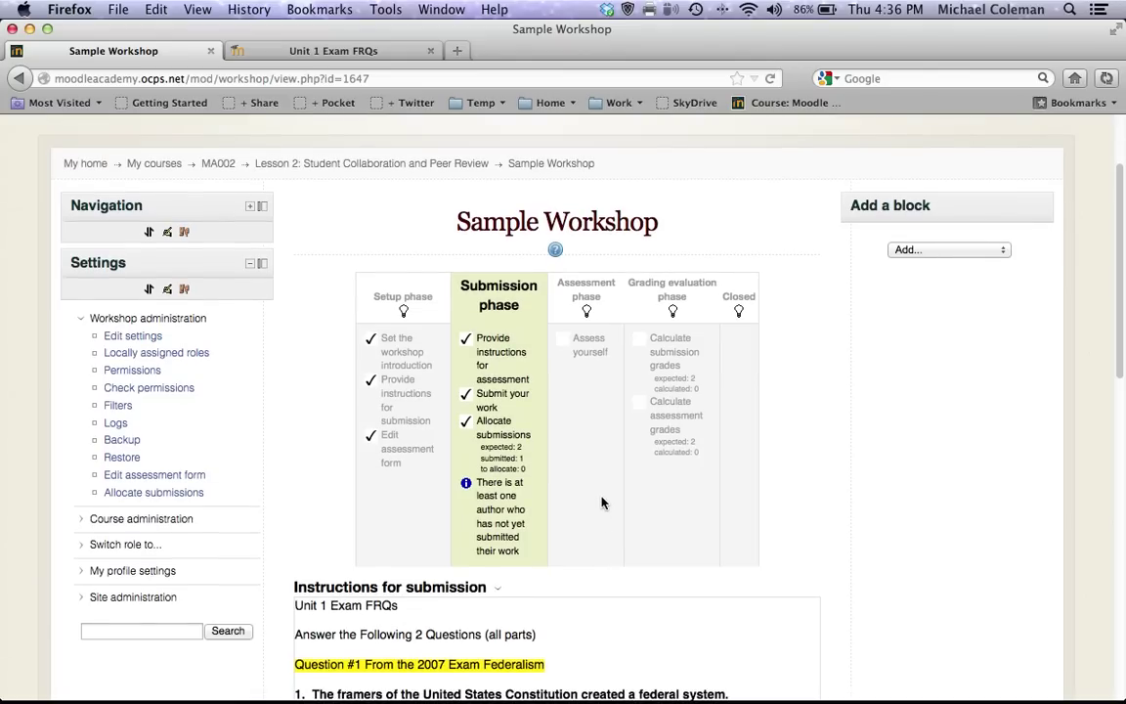
# Step: Switch the Sample Workshop into the Assessment phase
pyautogui.click(587, 313)
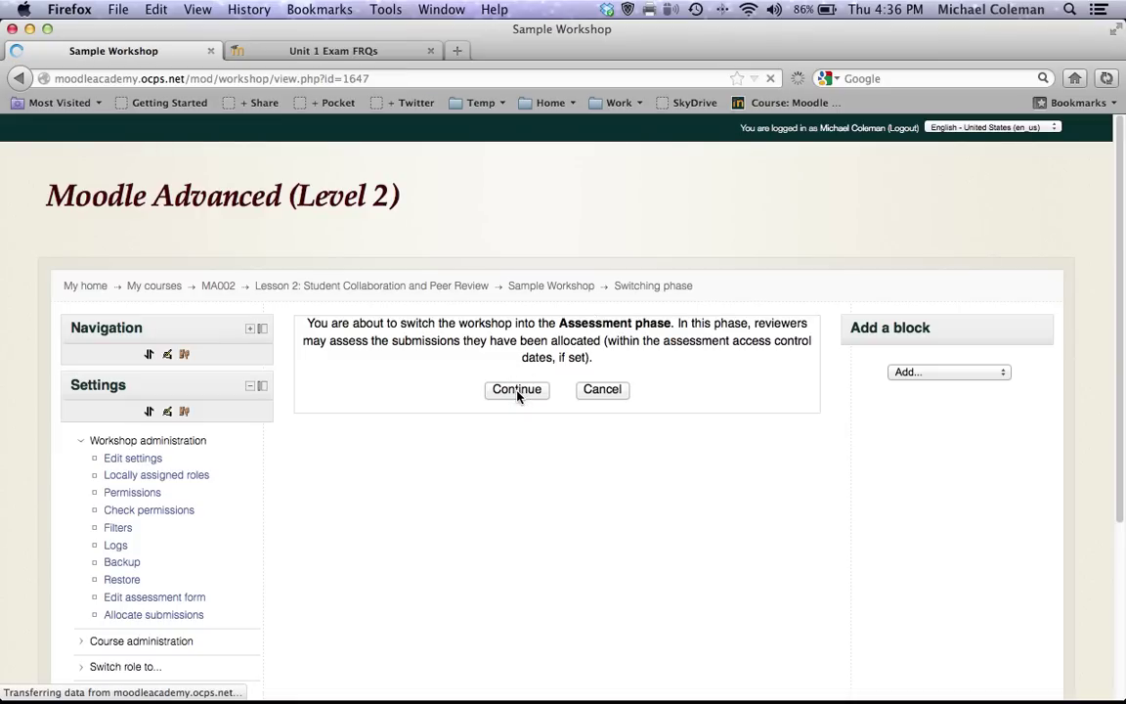
pyautogui.scroll(-2, 586, 505)
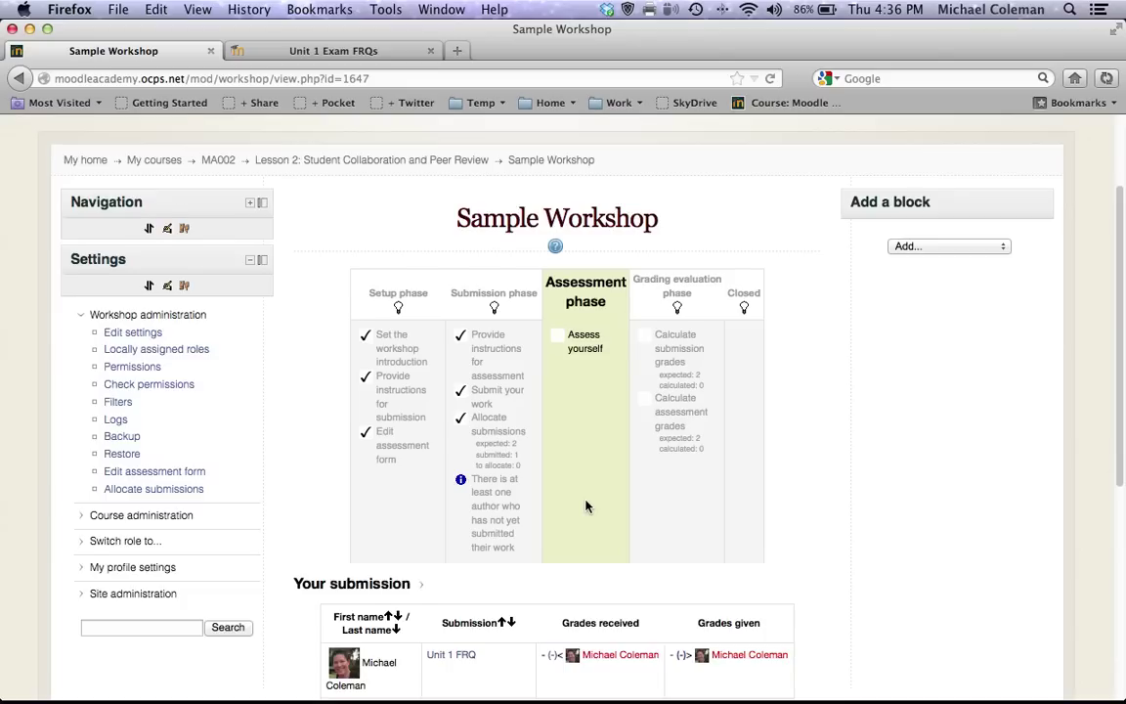
pyautogui.scroll(-5, 585, 505)
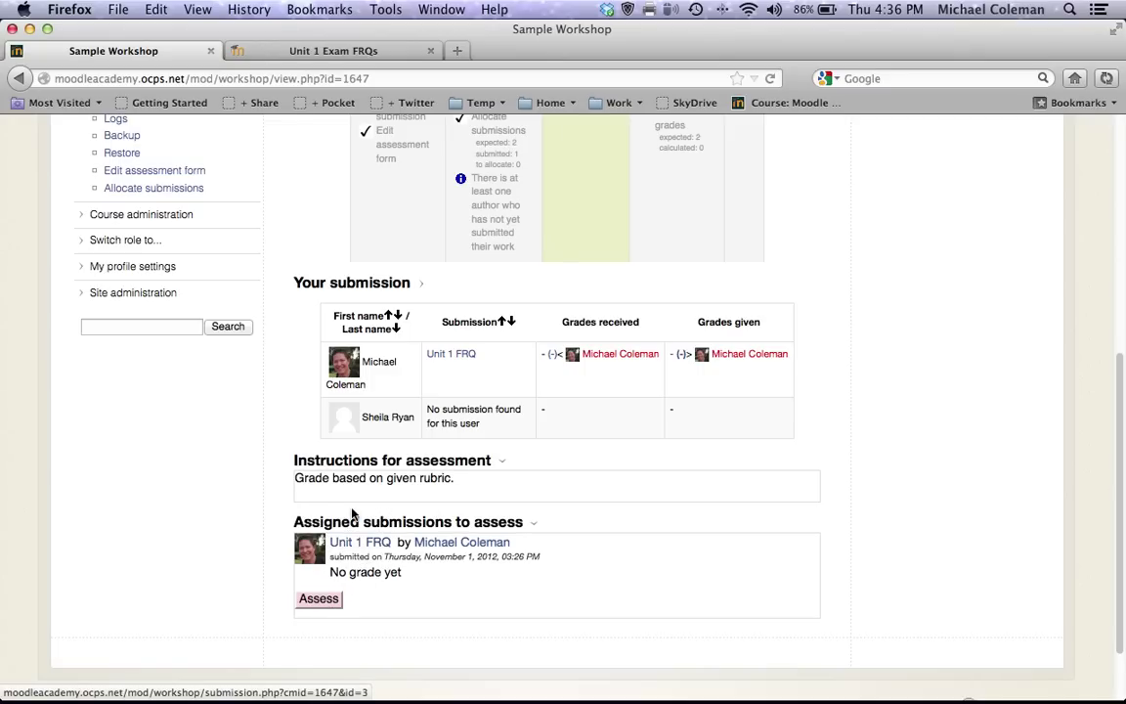
# Step: Open the Unit 1 FRQ submission for the 'Assess yourself' task
pyautogui.click(329, 602)
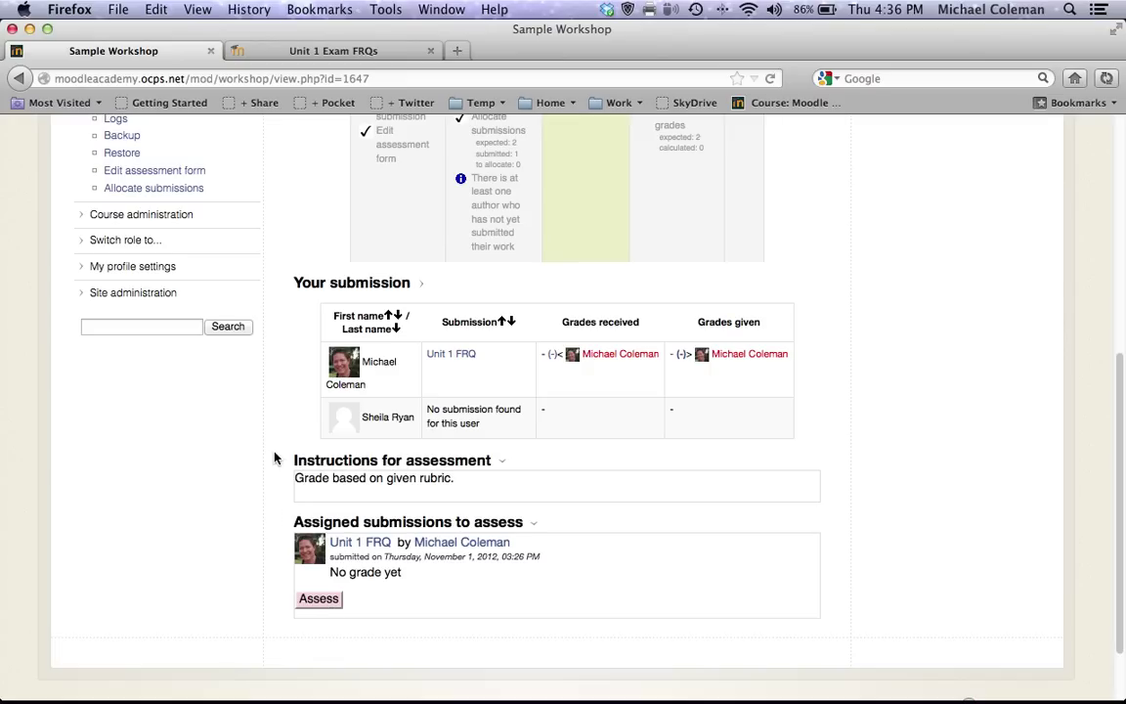
pyautogui.scroll(2, 276, 458)
pyautogui.scroll(2, 274, 456)
pyautogui.scroll(-4, 276, 457)
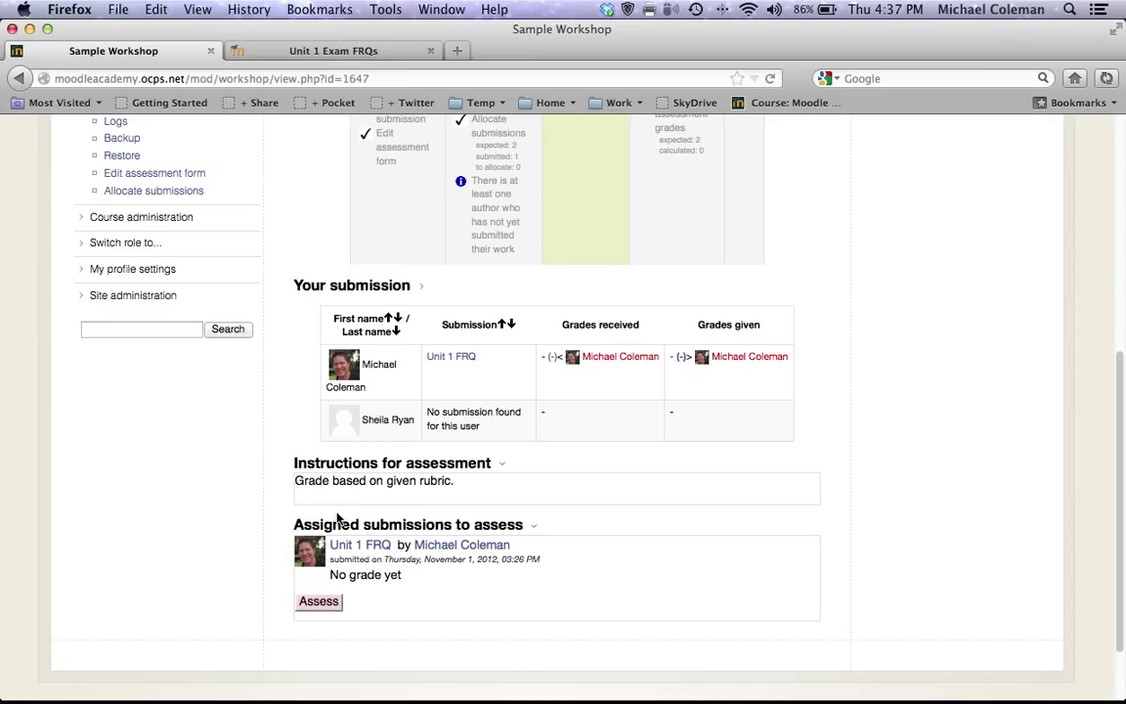
pyautogui.scroll(3, 281, 494)
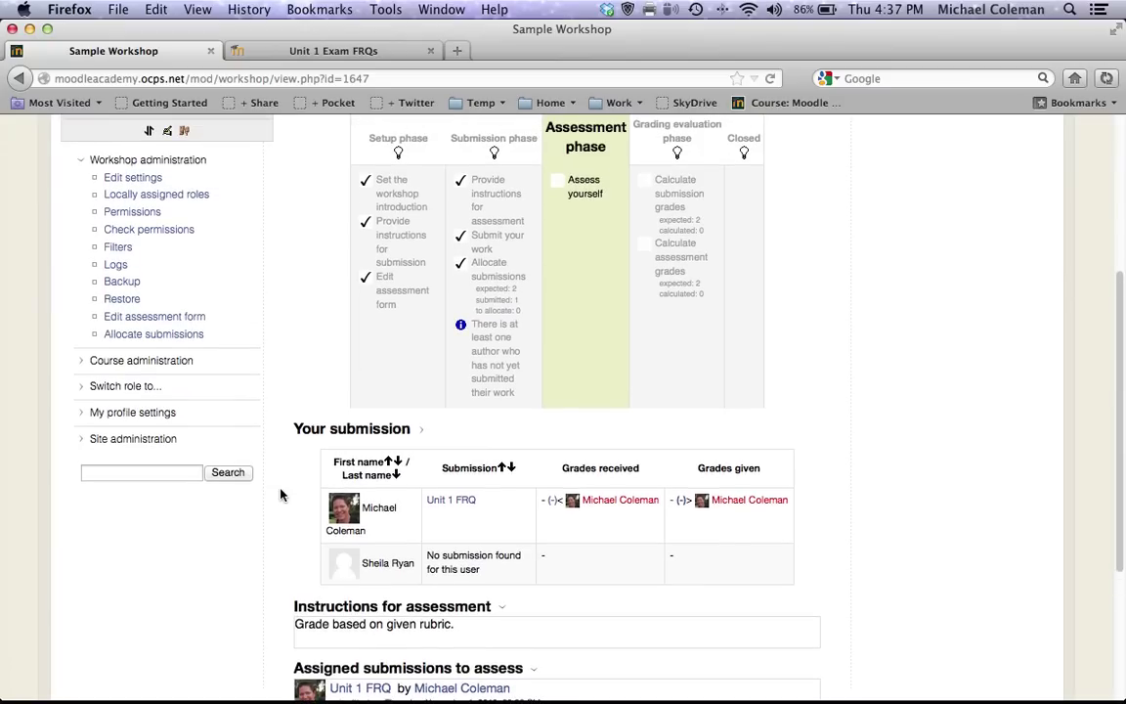
pyautogui.scroll(3, 281, 494)
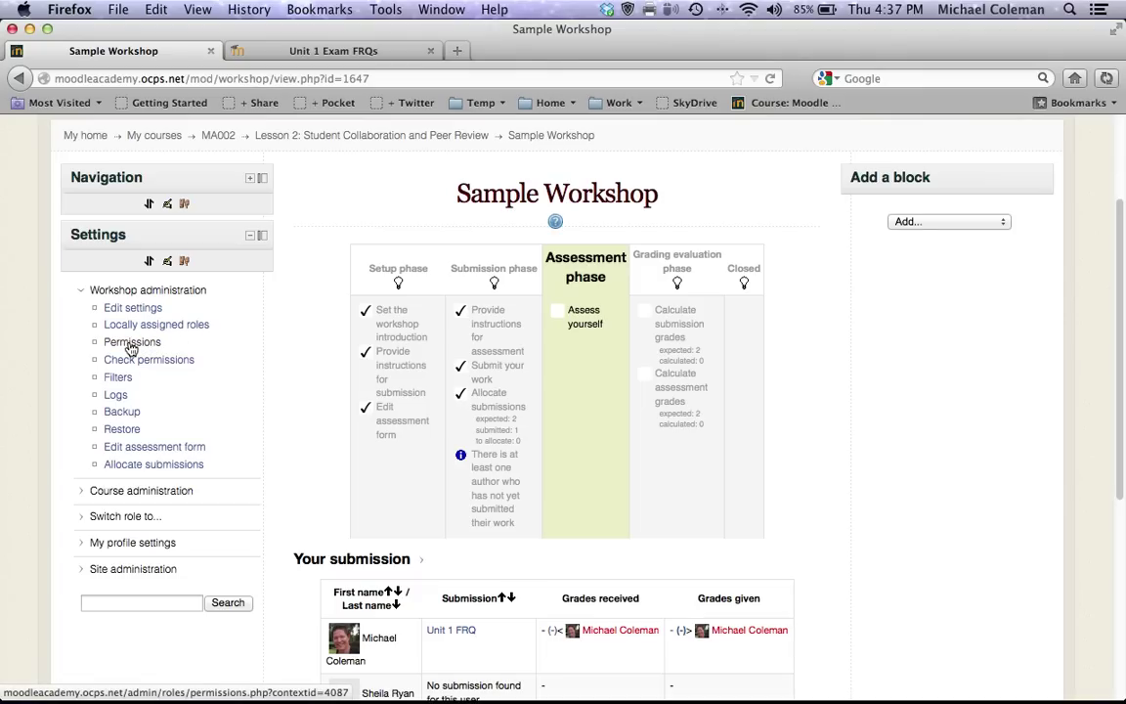
# Step: Open the workshop's Permissions page and review the roles granted each workshop capability
pyautogui.click(131, 346)
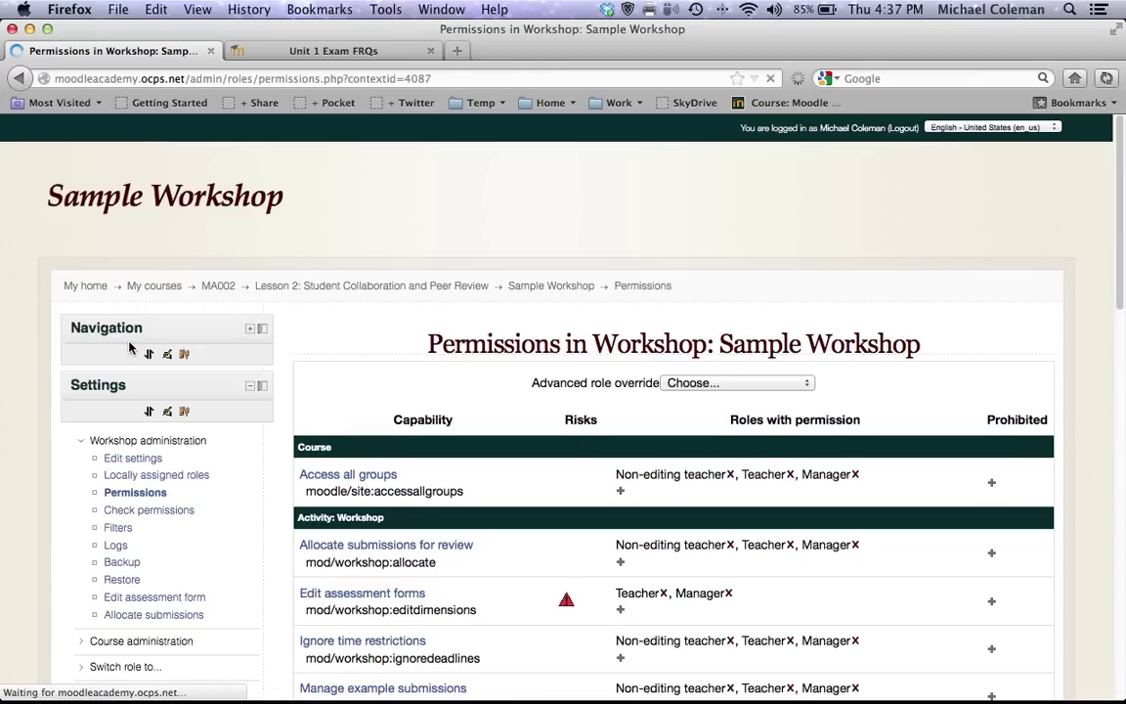
pyautogui.scroll(-10, 563, 450)
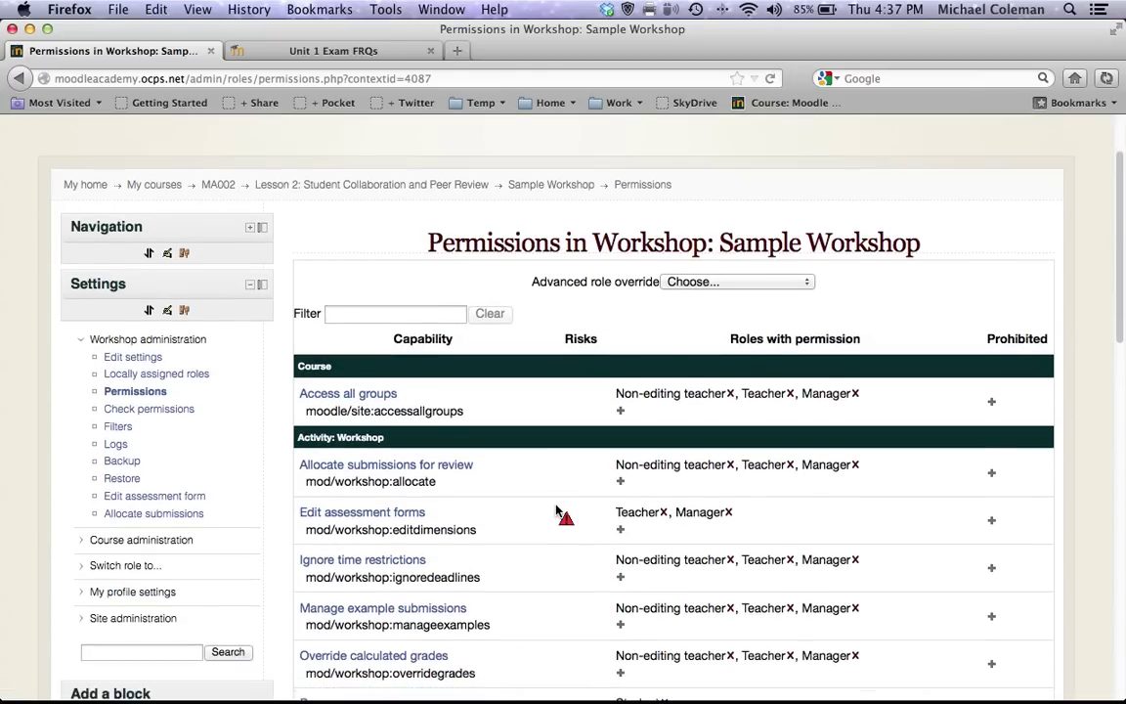
pyautogui.scroll(-3, 557, 510)
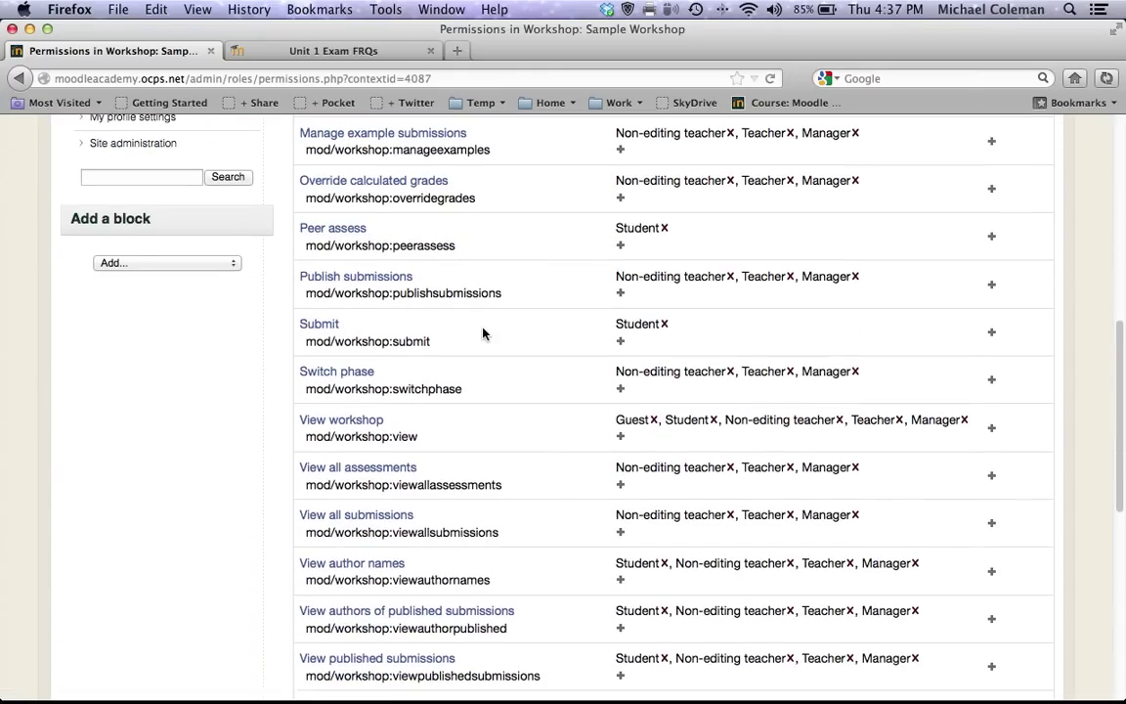
pyautogui.scroll(-1, 518, 528)
pyautogui.scroll(-2, 518, 533)
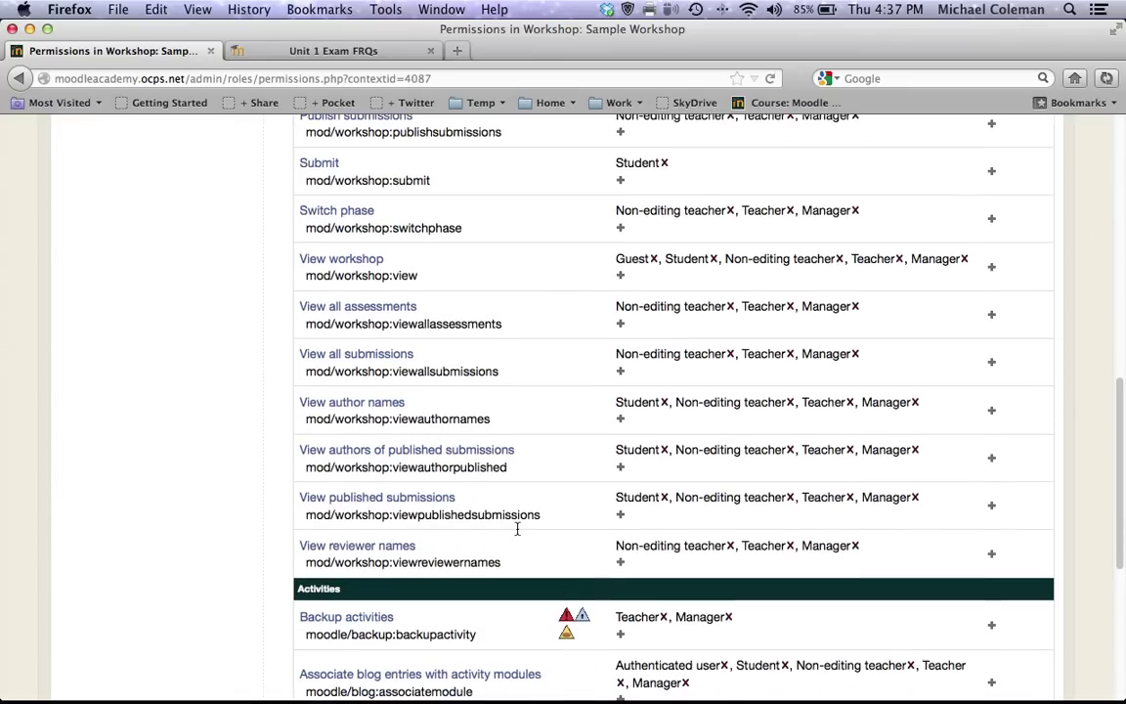
pyautogui.scroll(-2, 518, 532)
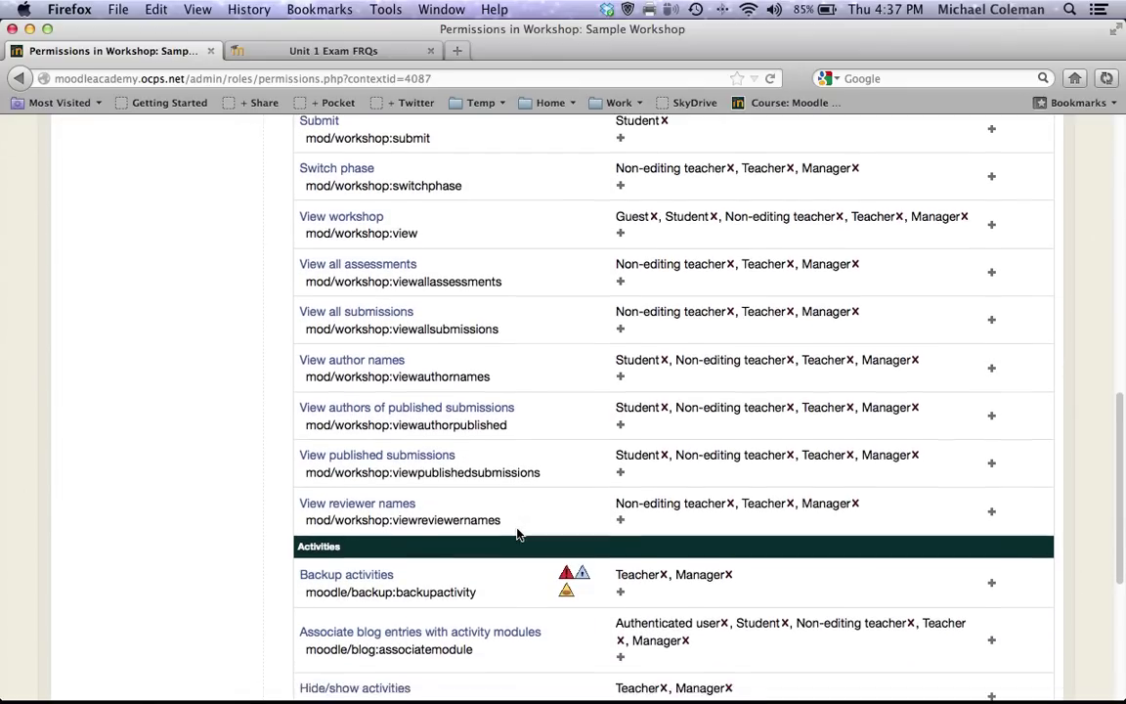
pyautogui.scroll(-2, 518, 534)
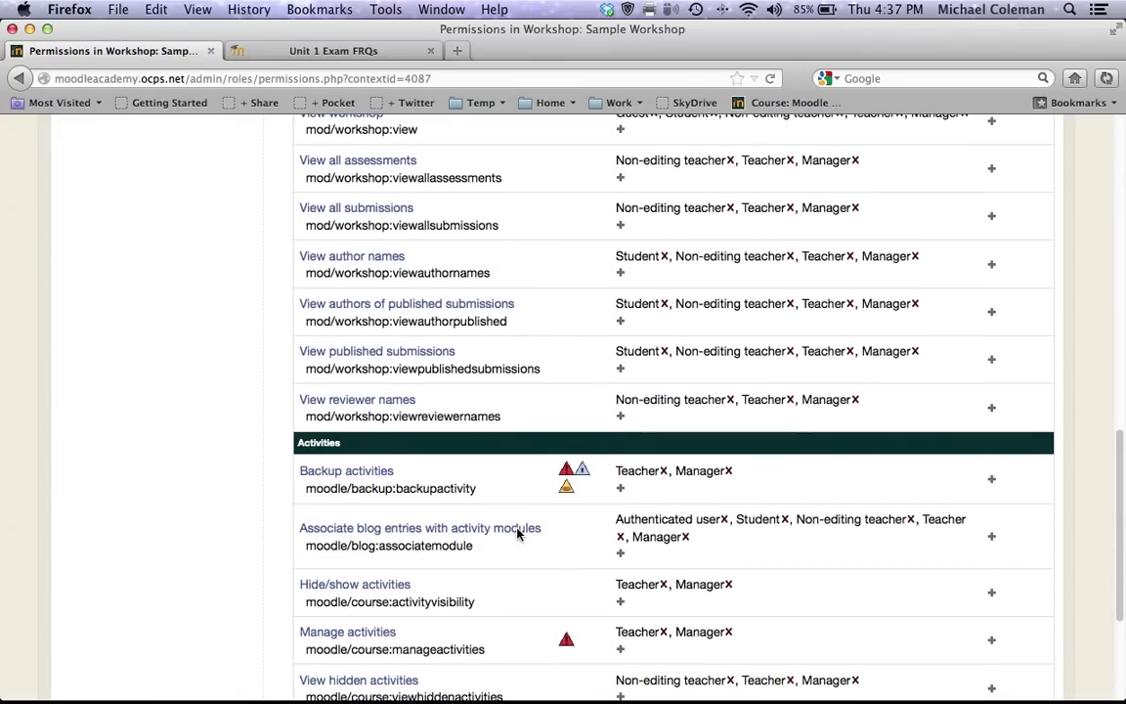
pyautogui.scroll(2, 518, 534)
pyautogui.scroll(1, 518, 534)
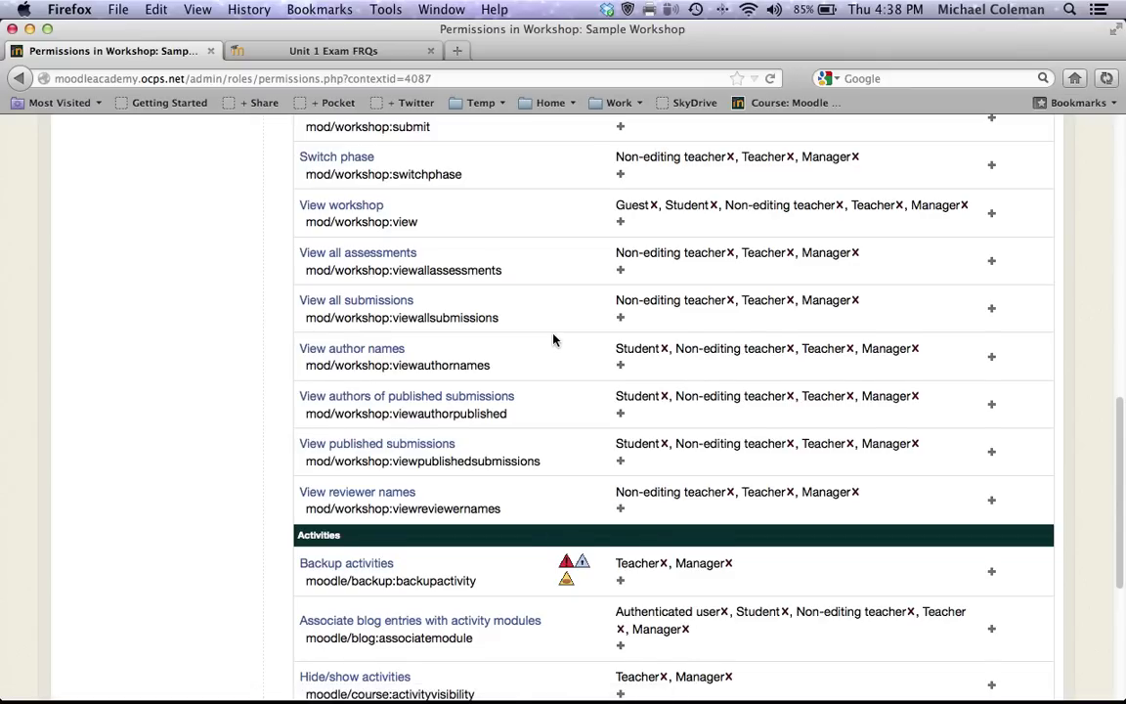
pyautogui.scroll(1, 554, 339)
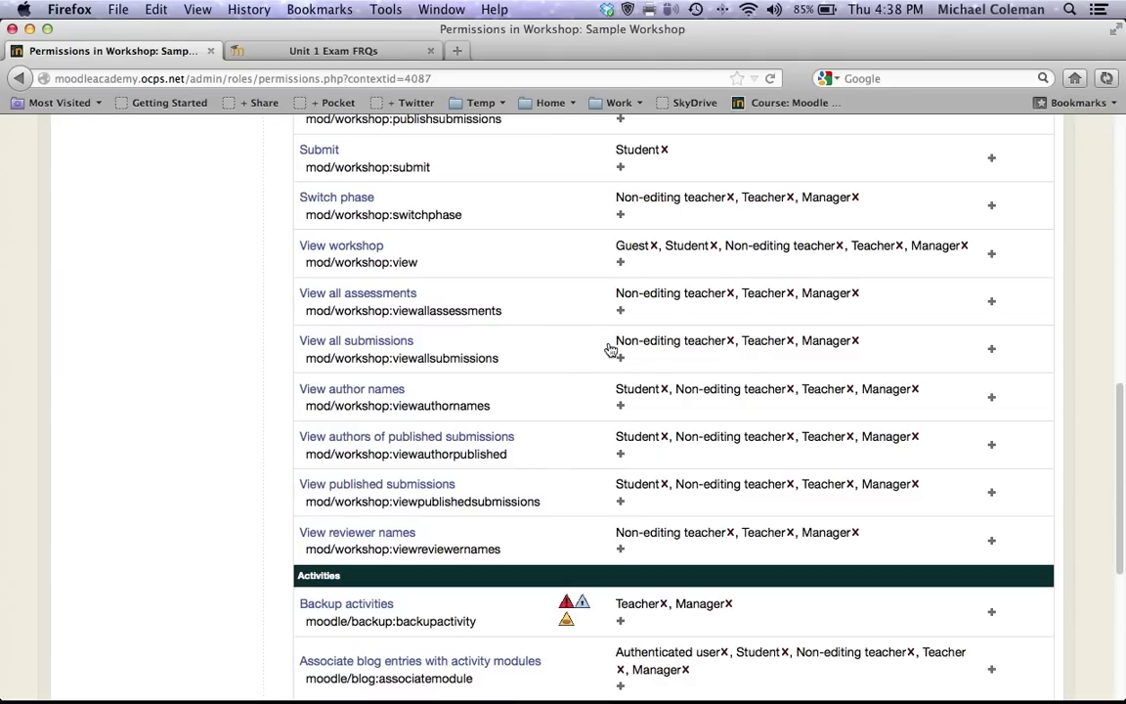
pyautogui.scroll(15, 571, 411)
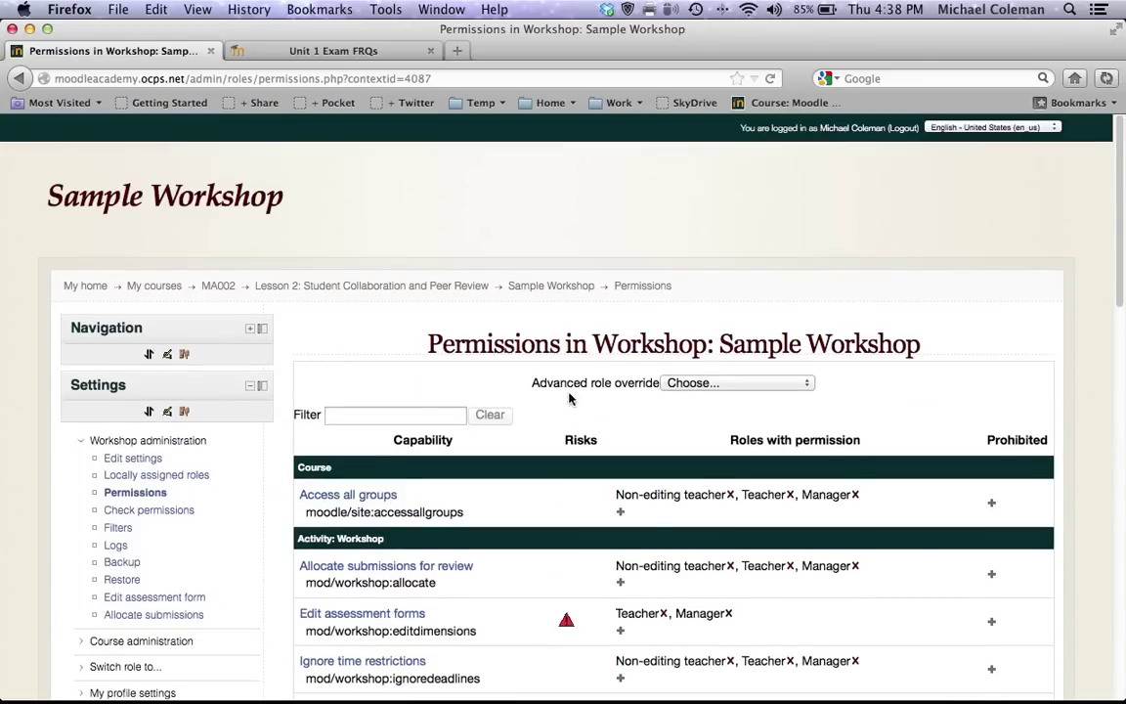
# Step: Return to the Sample Workshop overview and open the Unit 1 FRQ submission for assessment
pyautogui.click(551, 289)
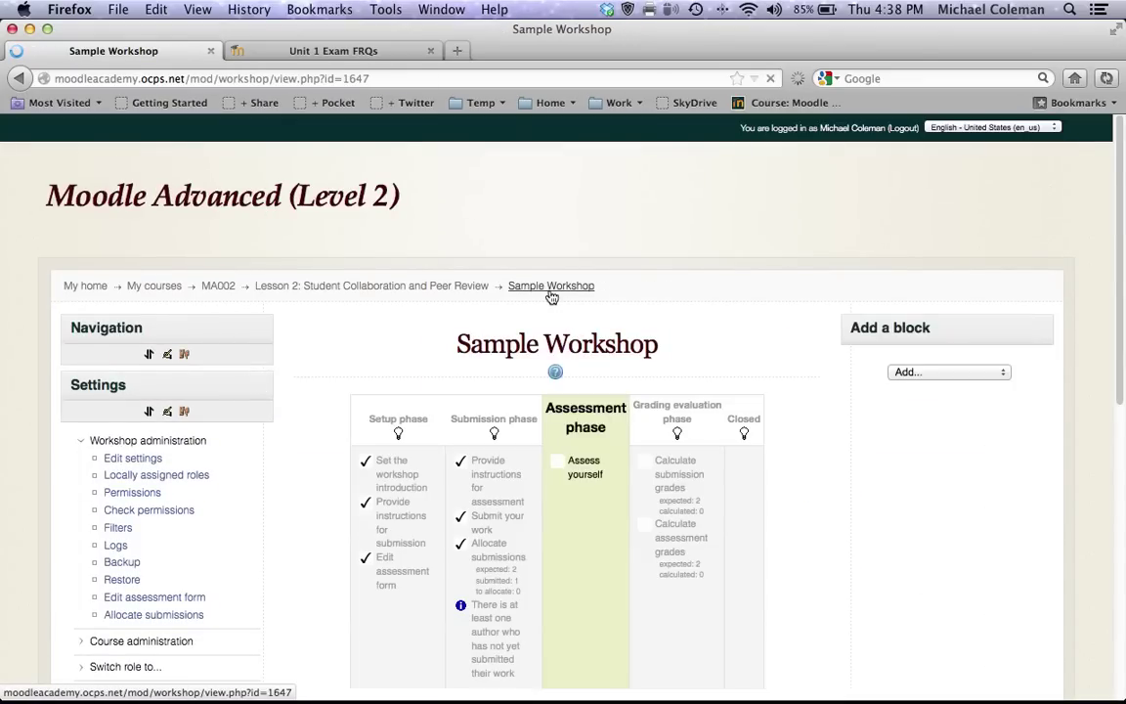
pyautogui.scroll(-10, 563, 516)
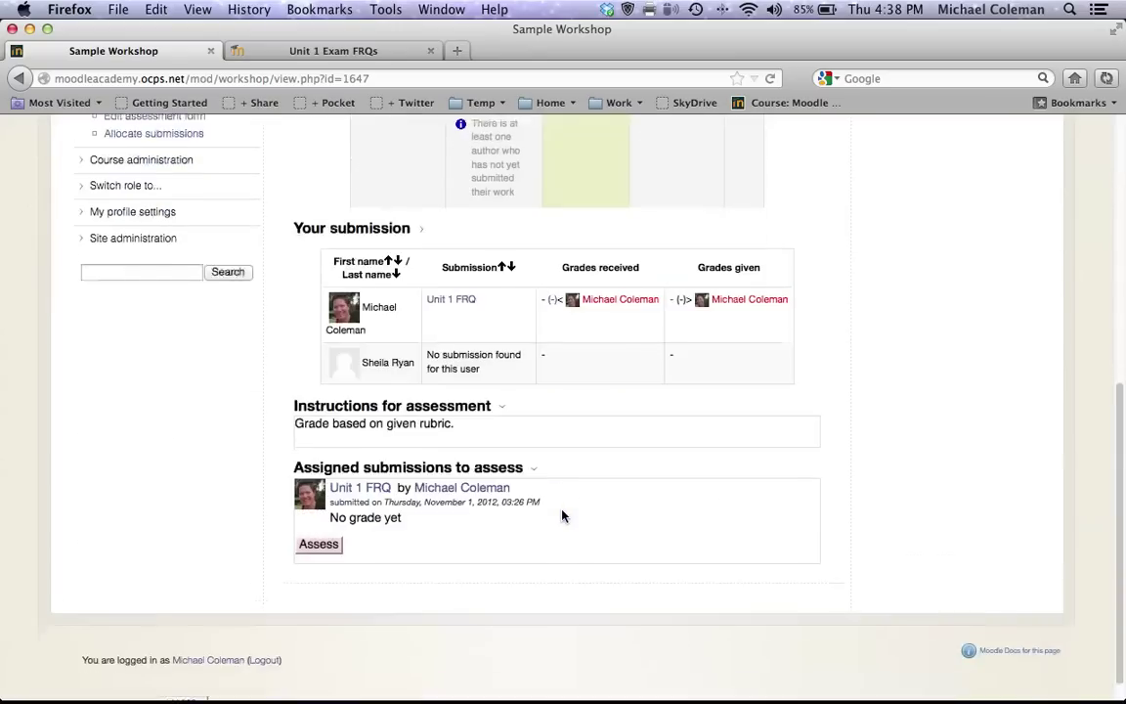
pyautogui.scroll(-1, 562, 516)
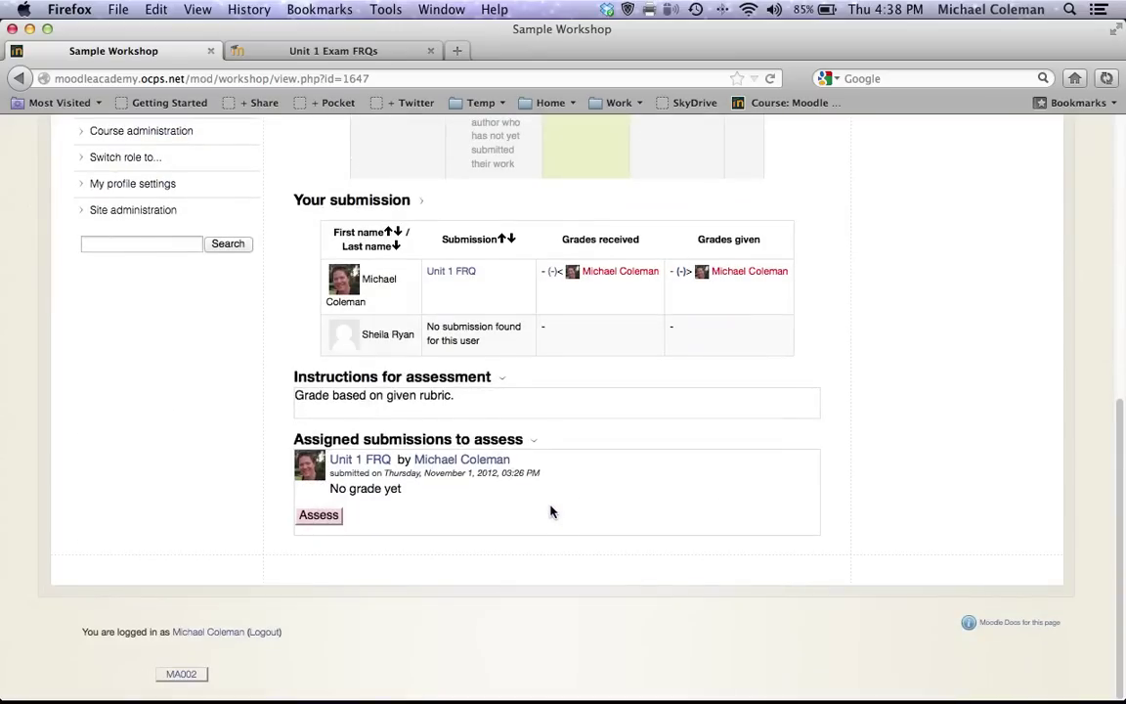
pyautogui.click(322, 520)
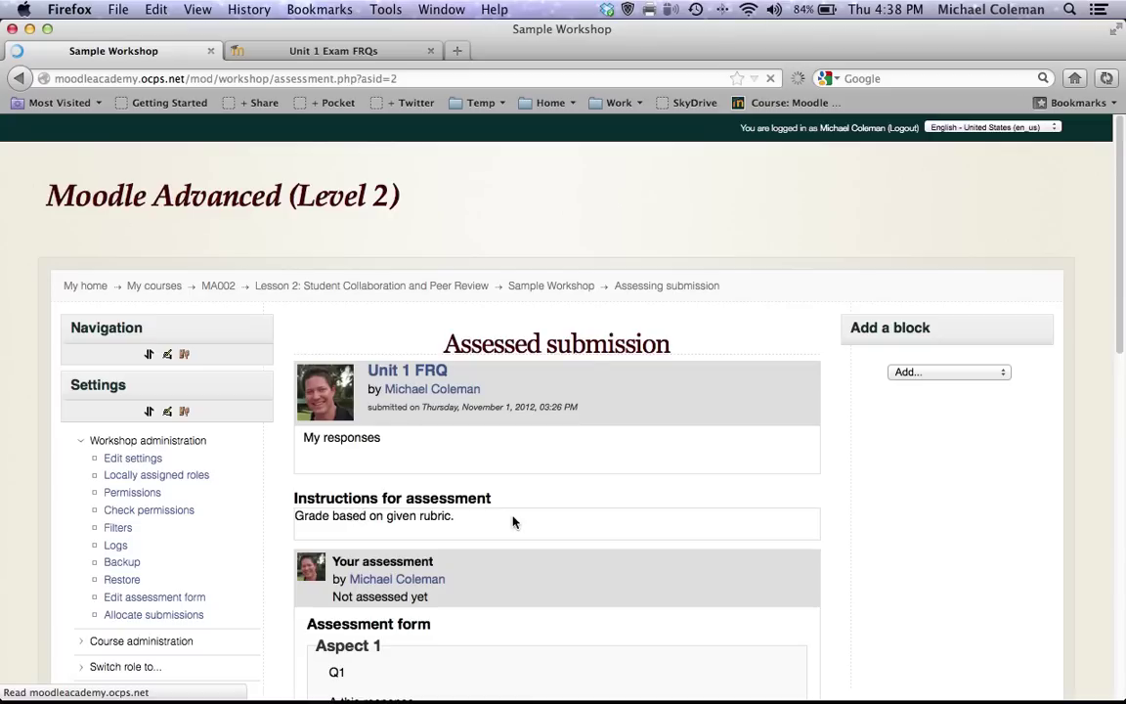
pyautogui.scroll(-4, 484, 582)
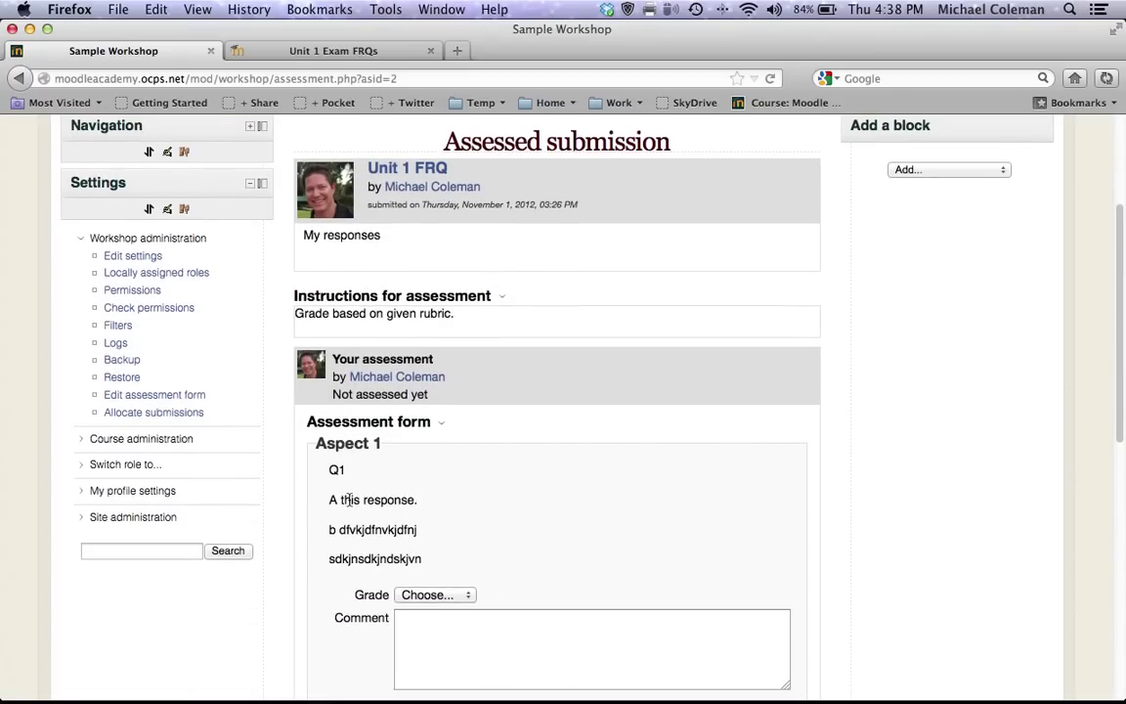
pyautogui.scroll(-2, 349, 500)
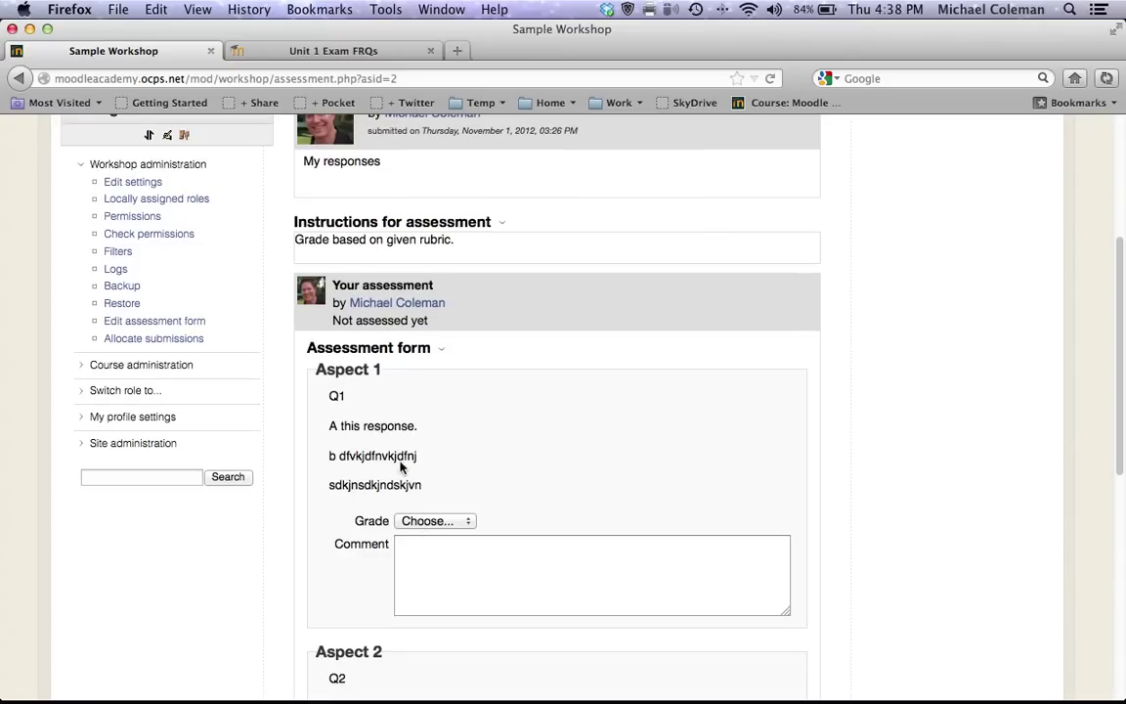
pyautogui.scroll(-2, 483, 476)
# Step: Grade Aspect 1 at 5 / 5 and Aspect 2 at 10 / 20, commenting 'Letter b is incomplete'
pyautogui.click(456, 467)
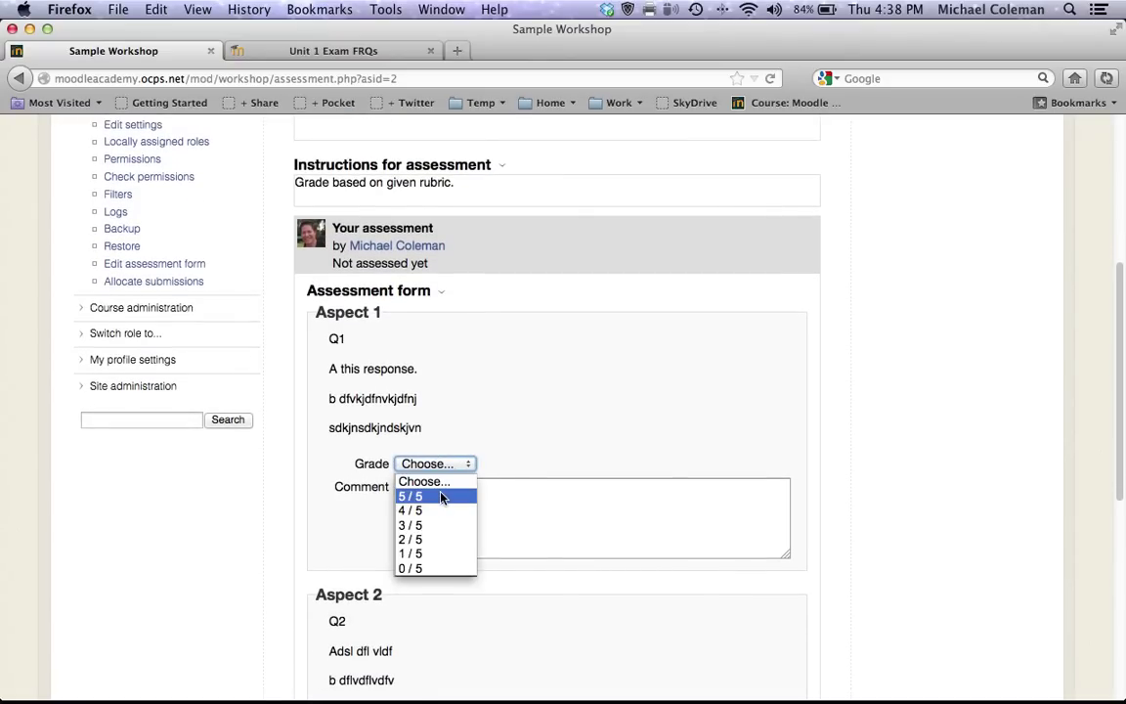
pyautogui.click(440, 497)
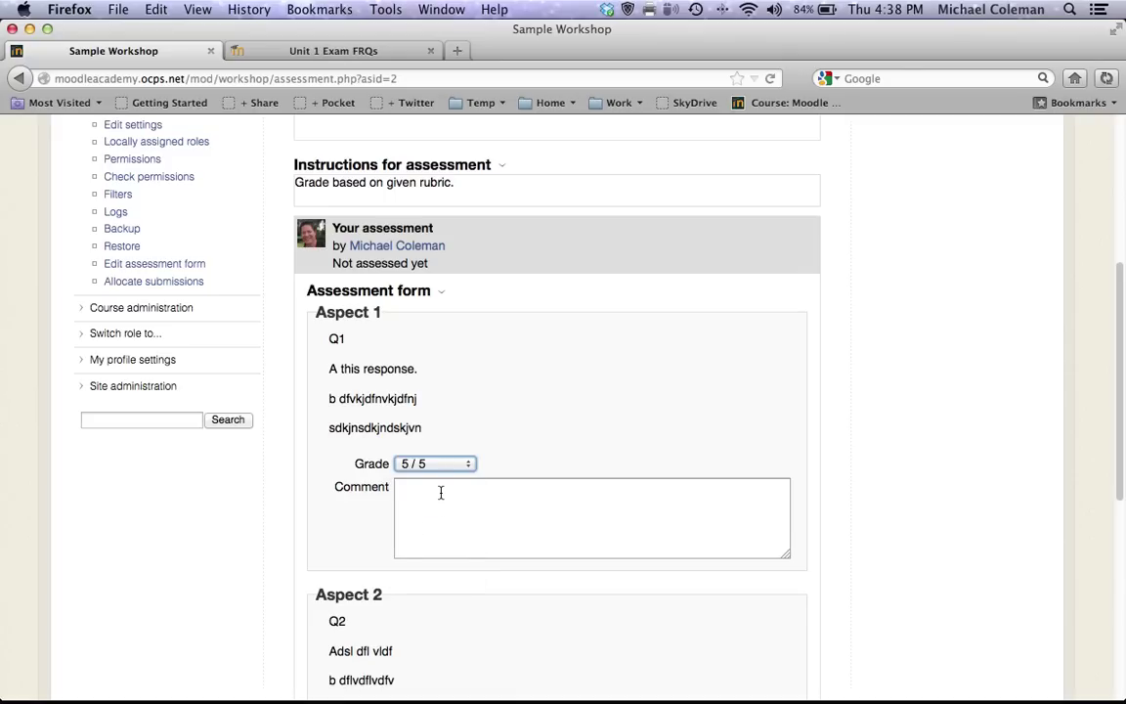
pyautogui.scroll(-5, 466, 509)
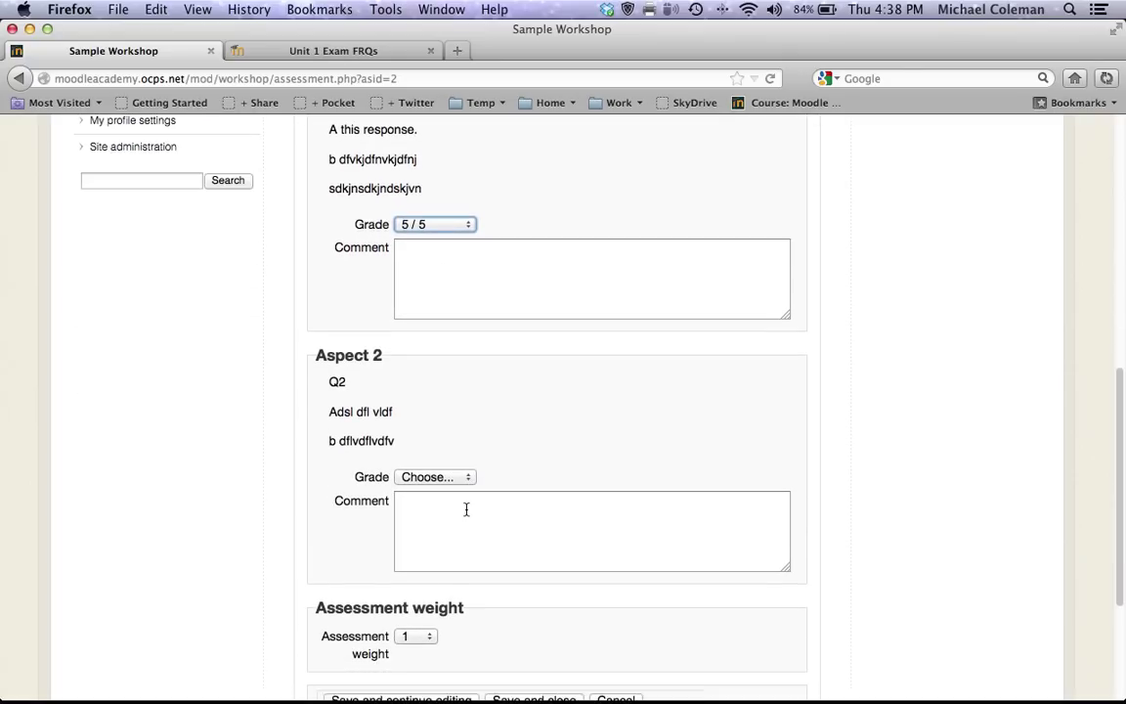
pyautogui.click(449, 477)
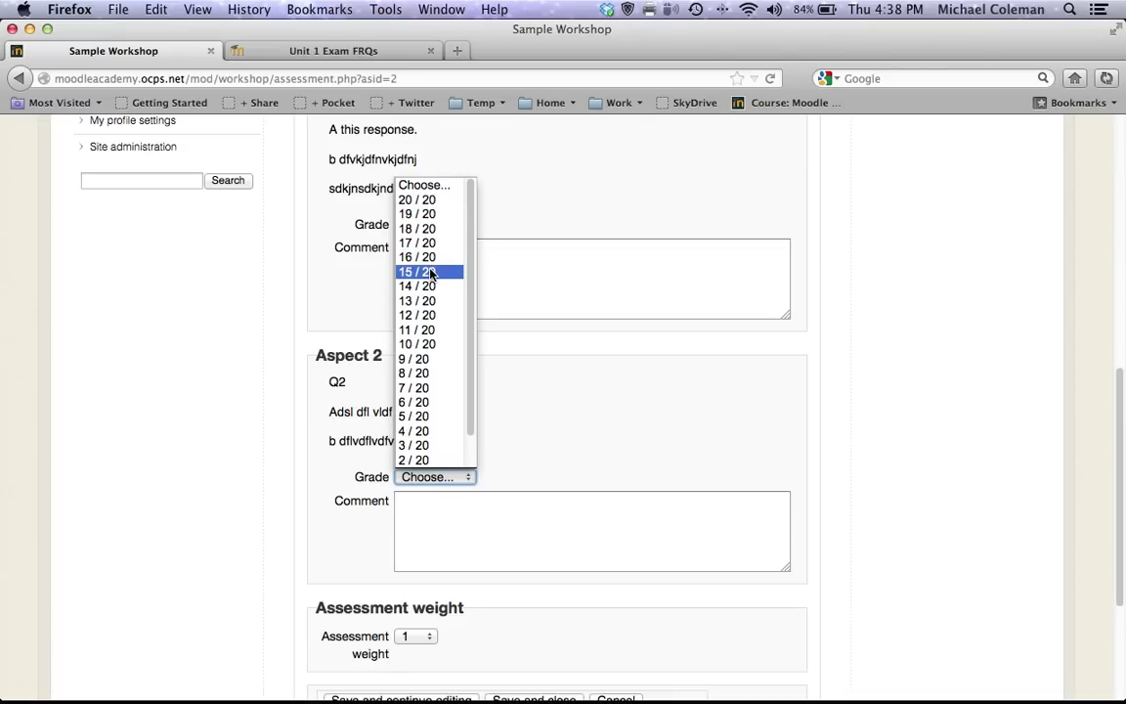
pyautogui.click(435, 345)
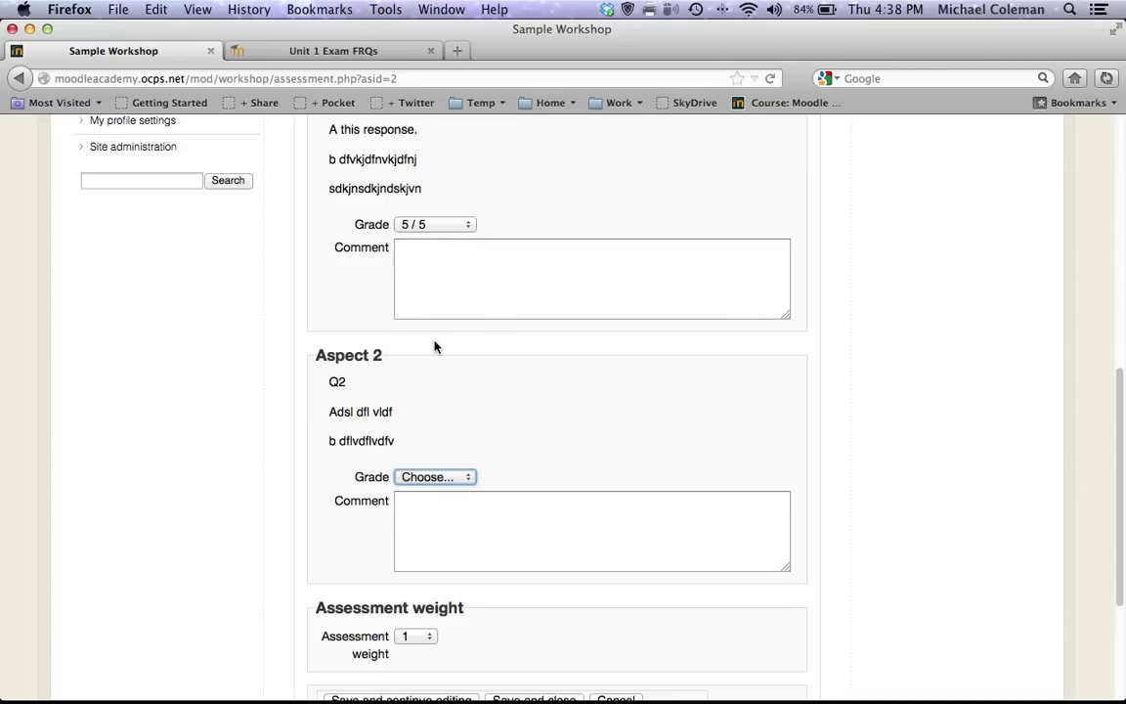
pyautogui.click(442, 510)
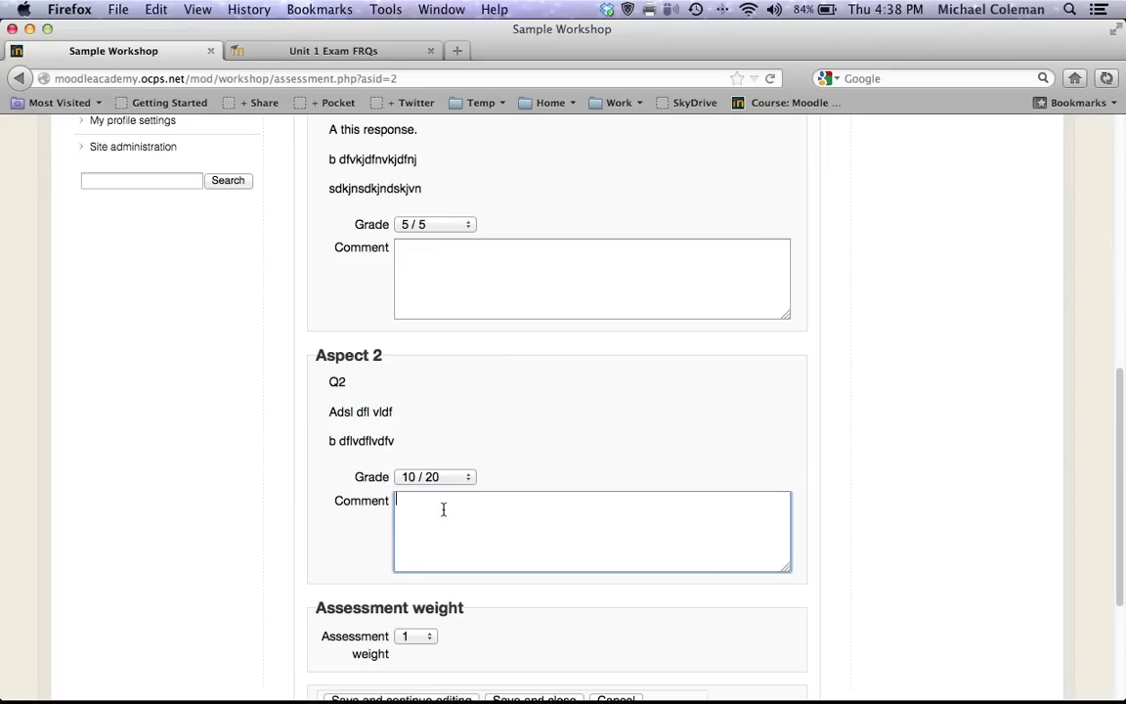
pyautogui.write('Letter b is incomplete')
pyautogui.scroll(-1, 337, 542)
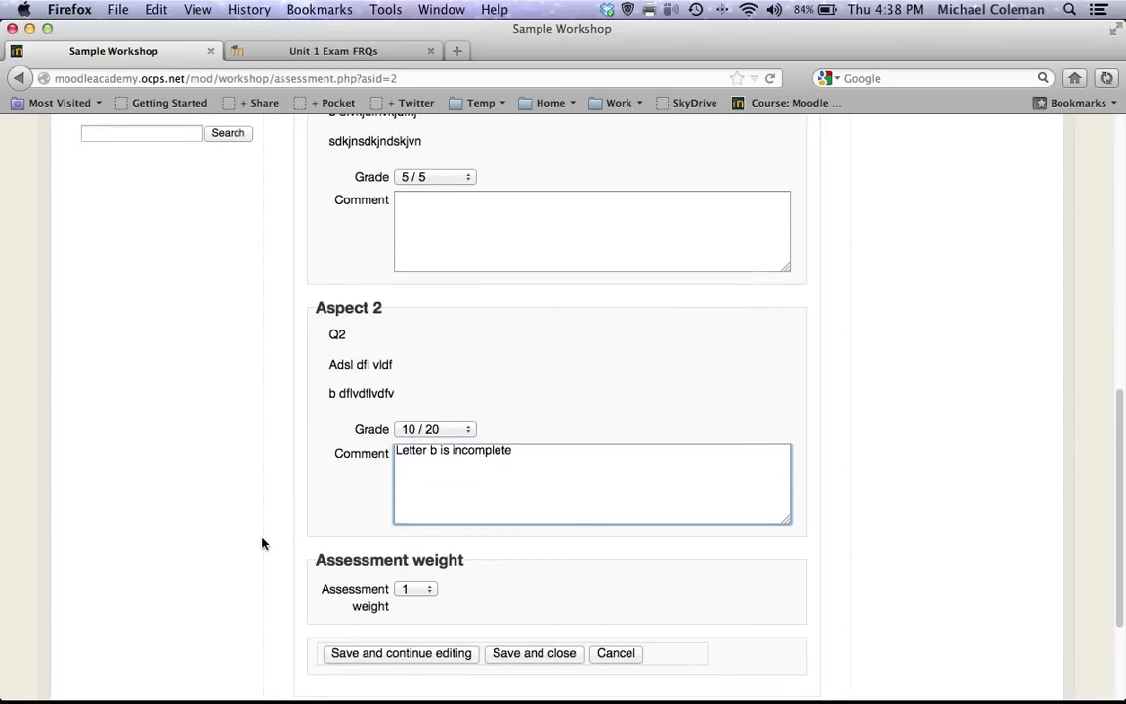
pyautogui.scroll(-2, 261, 542)
# Step: Save and close the assessment, then confirm Unit 1 FRQ shows 60 and already graded
pyautogui.click(518, 582)
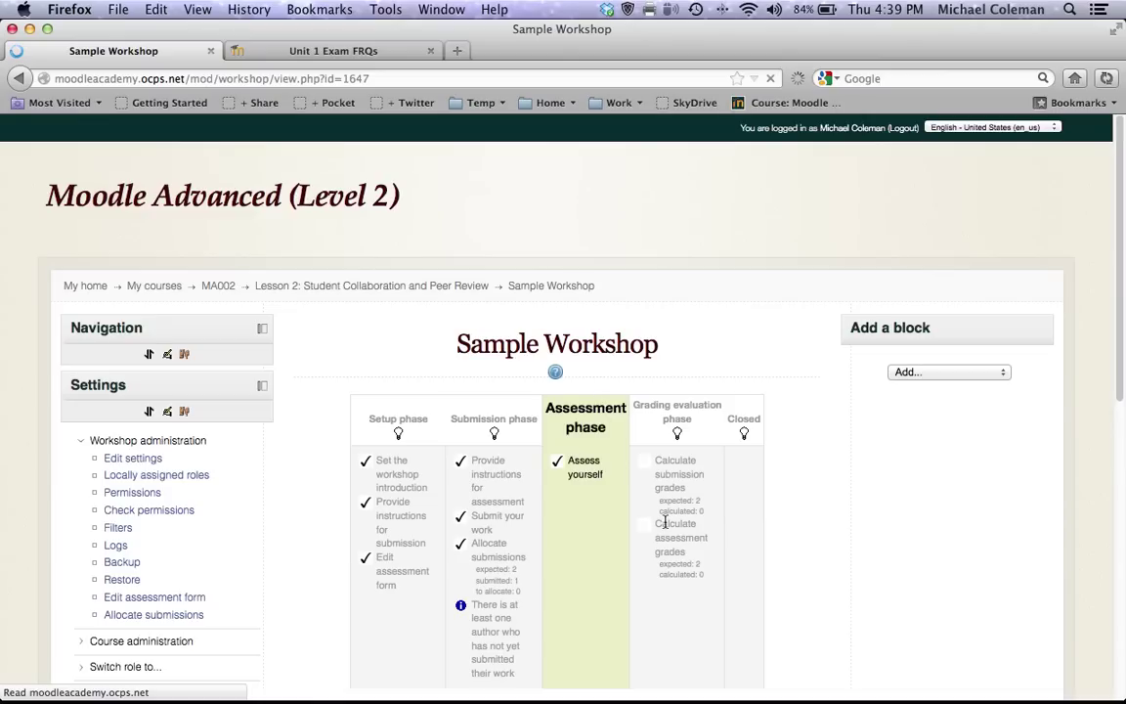
pyautogui.scroll(-3, 664, 564)
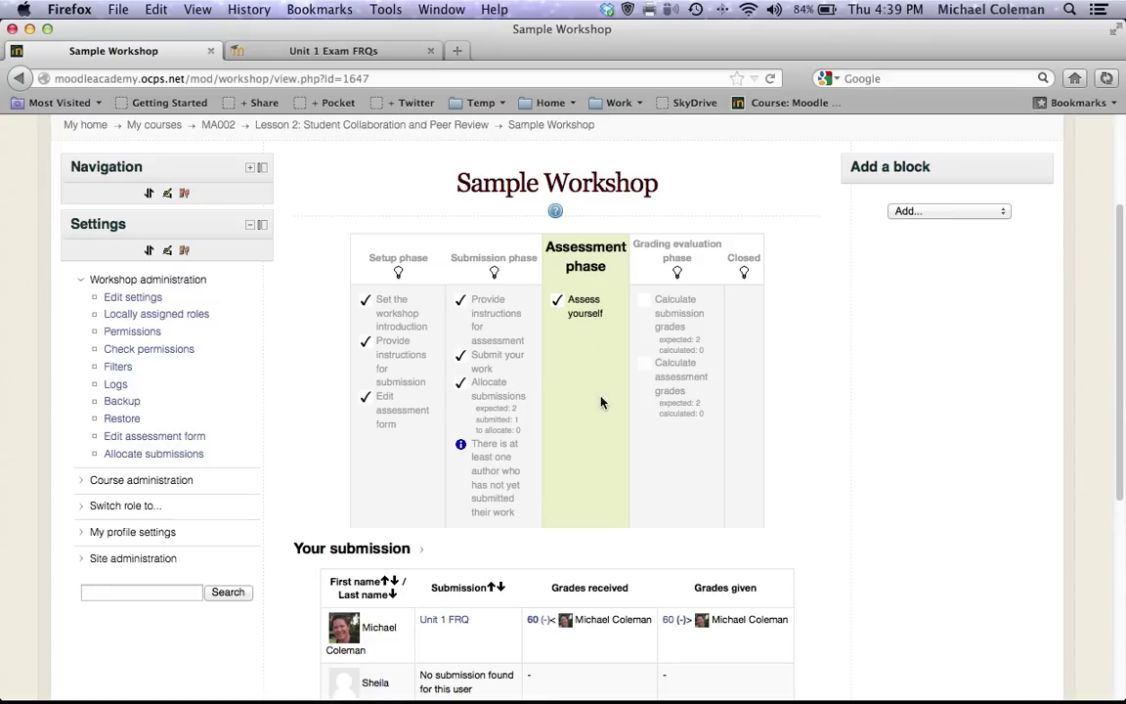
pyautogui.scroll(-3, 601, 402)
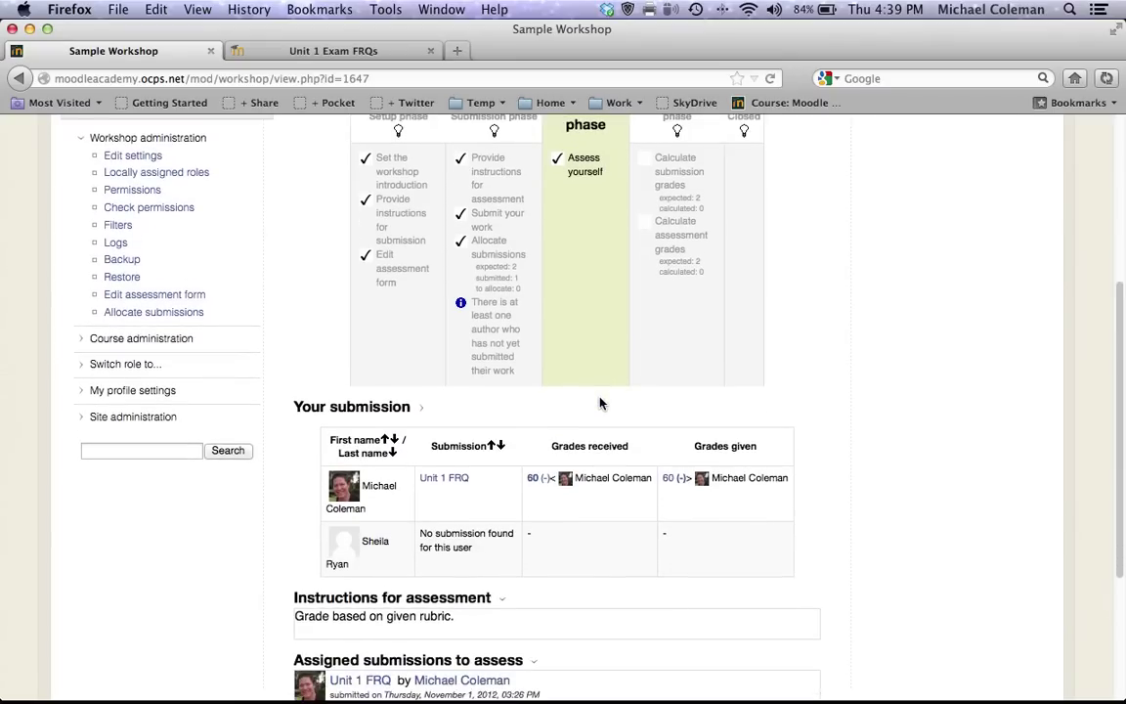
pyautogui.scroll(-1, 525, 492)
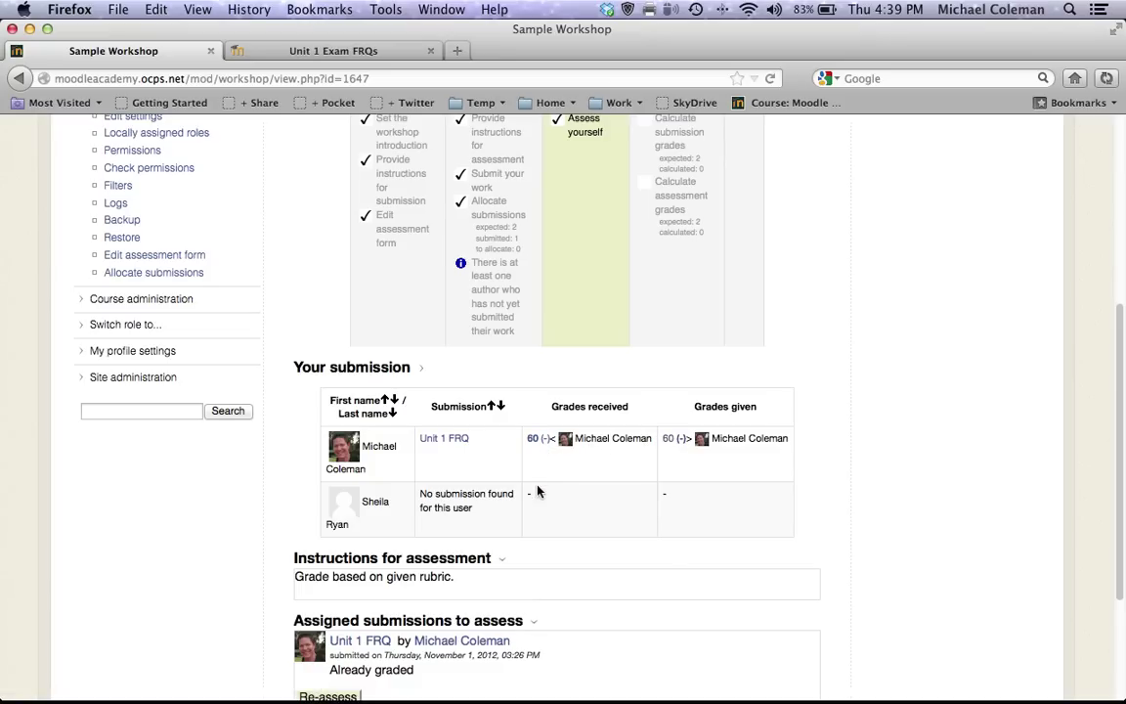
pyautogui.scroll(-1, 486, 442)
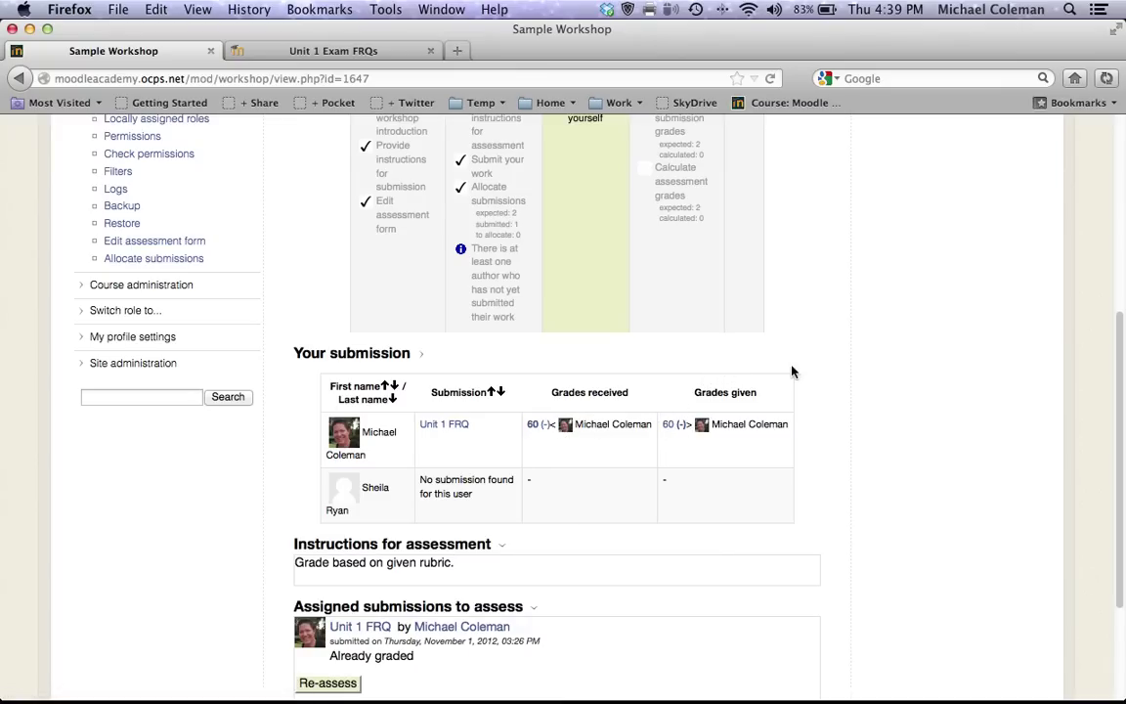
pyautogui.scroll(3, 792, 371)
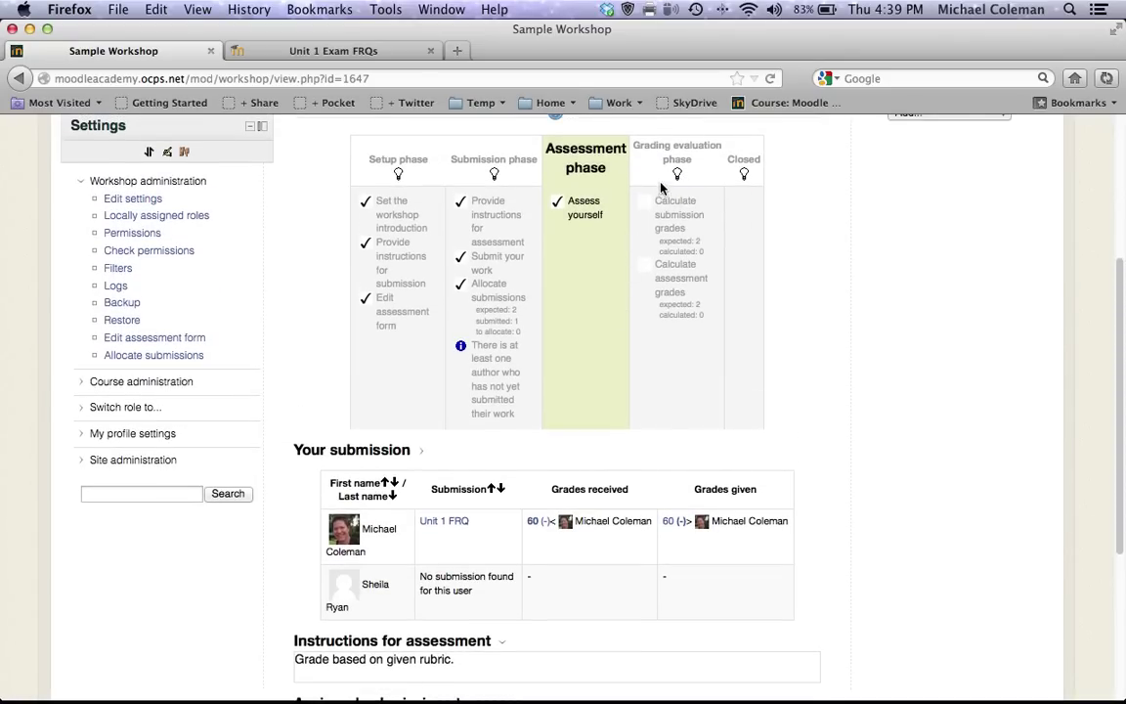
# Step: Switch the Sample Workshop to the Grading evaluation phase
pyautogui.click(678, 175)
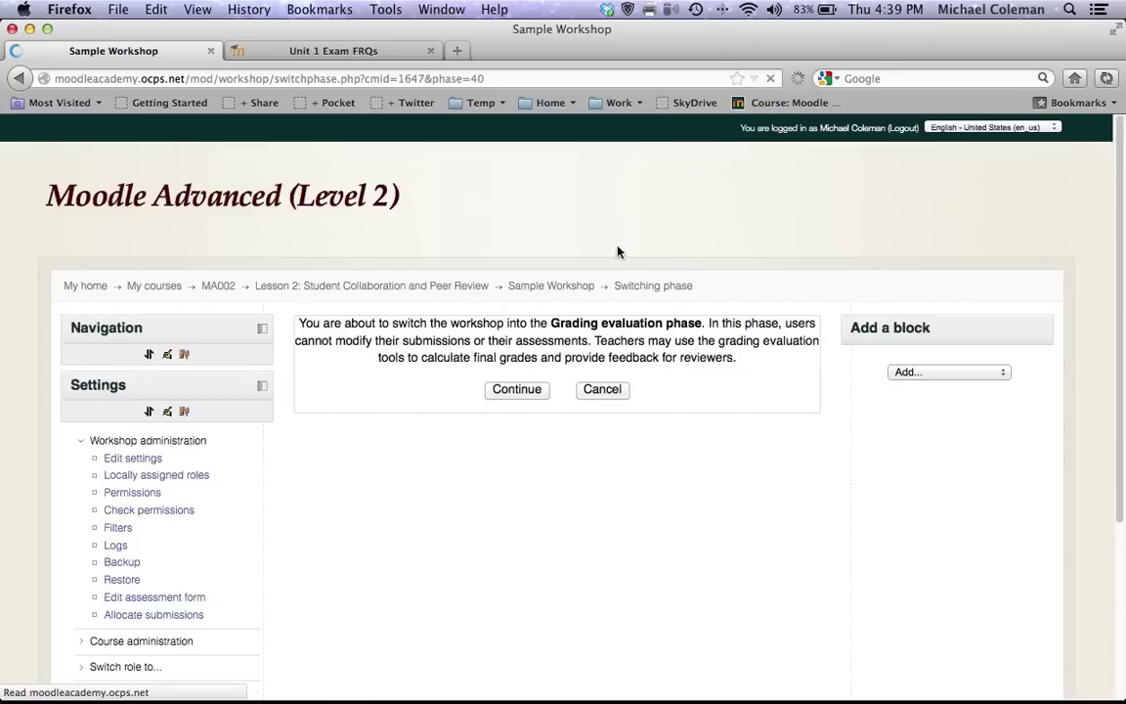
pyautogui.click(525, 391)
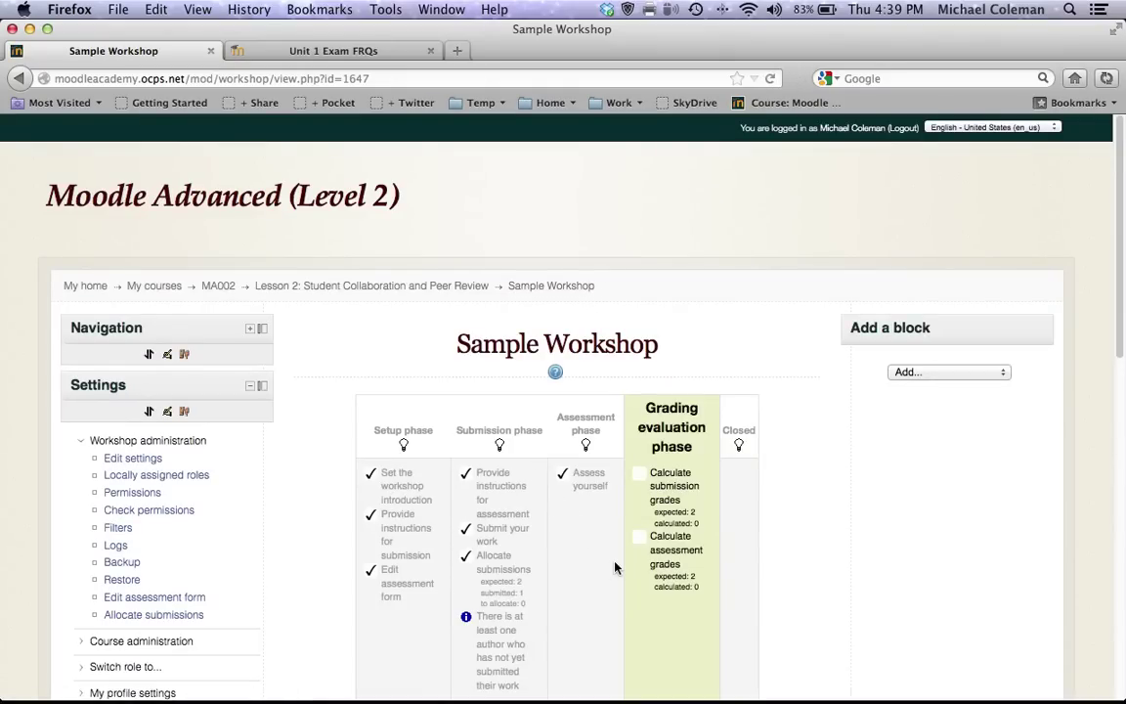
pyautogui.scroll(-5, 615, 567)
pyautogui.scroll(-2, 615, 571)
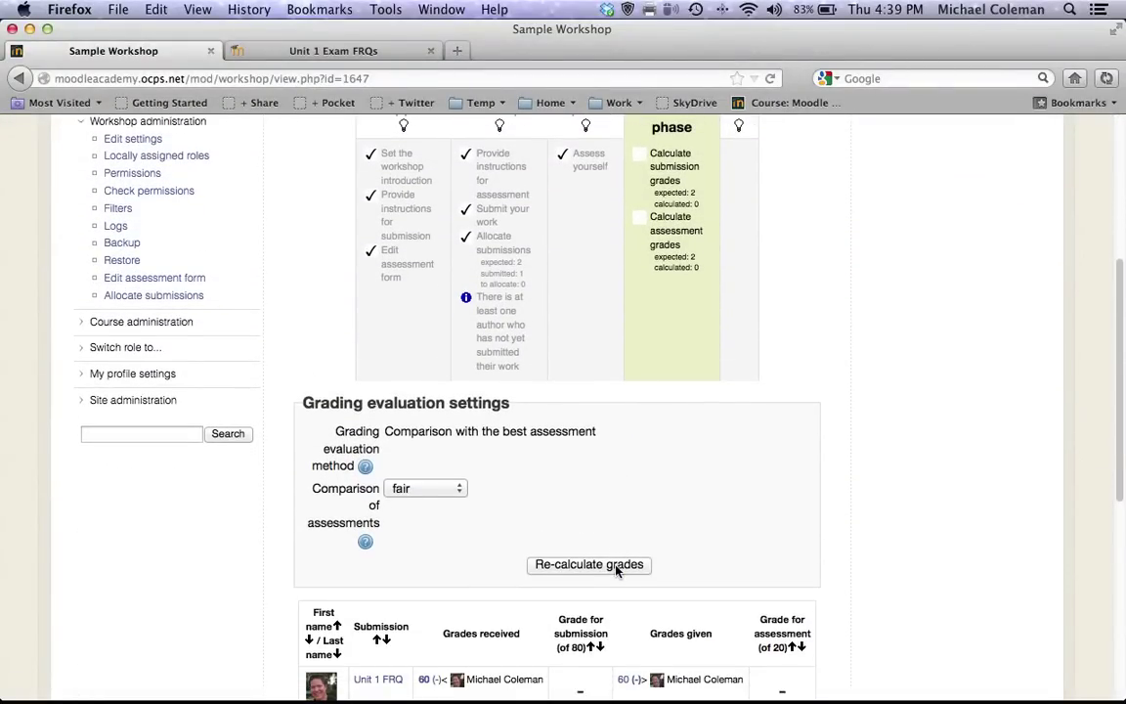
pyautogui.scroll(-3, 616, 569)
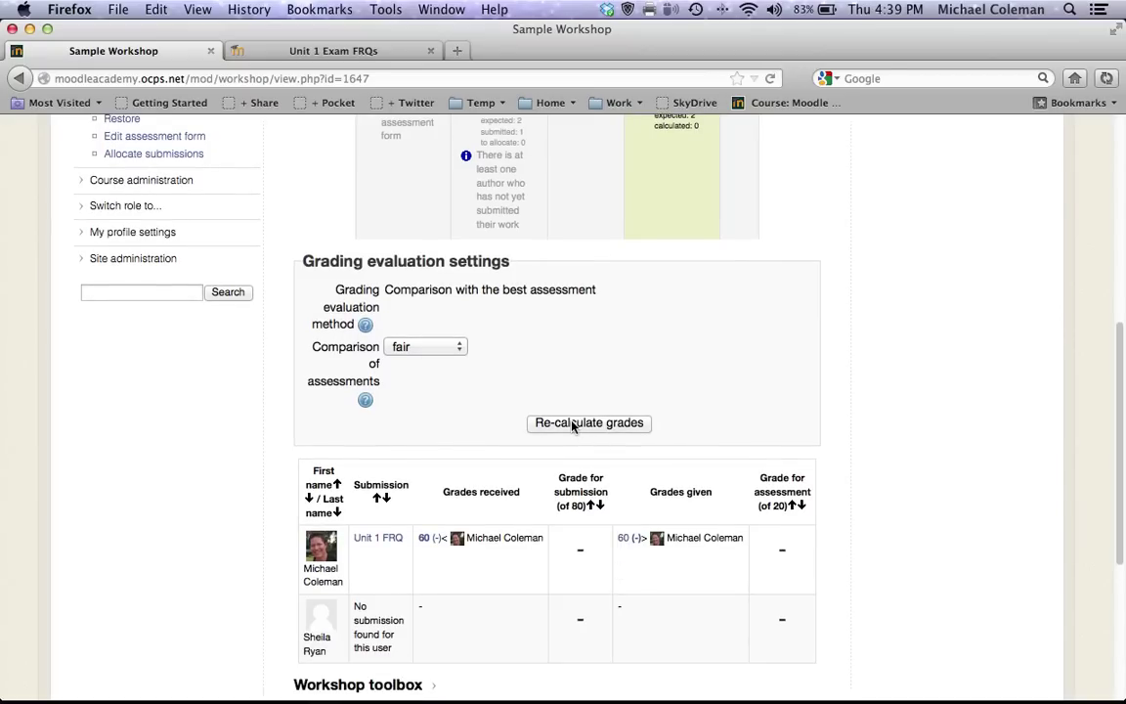
# Step: Recalculate grades, giving 60 of 80 for the submission and 20 of 20 for assessment
pyautogui.click(554, 421)
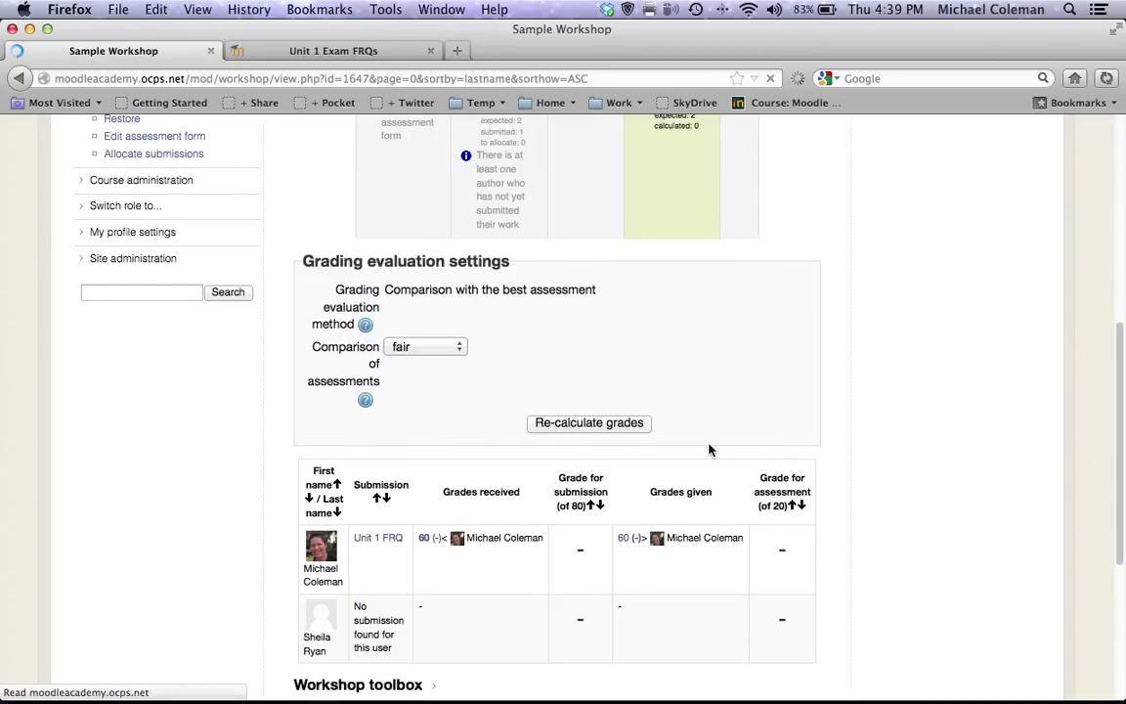
pyautogui.scroll(-5, 710, 449)
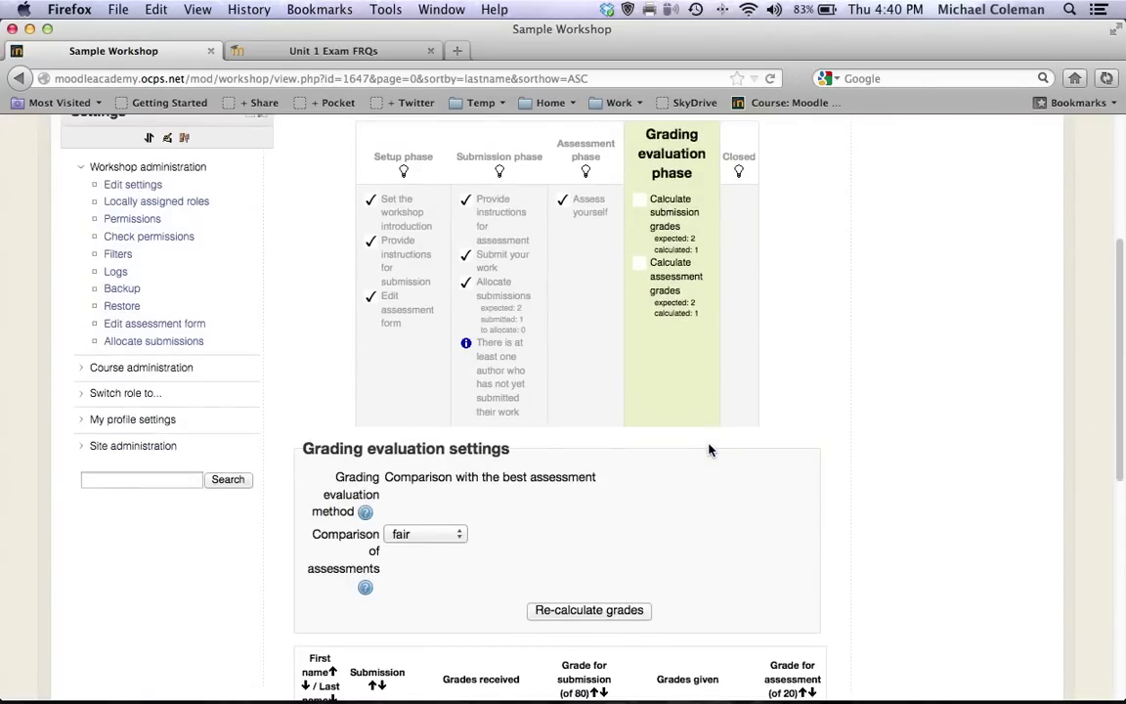
pyautogui.scroll(-4, 710, 449)
pyautogui.scroll(-4, 710, 448)
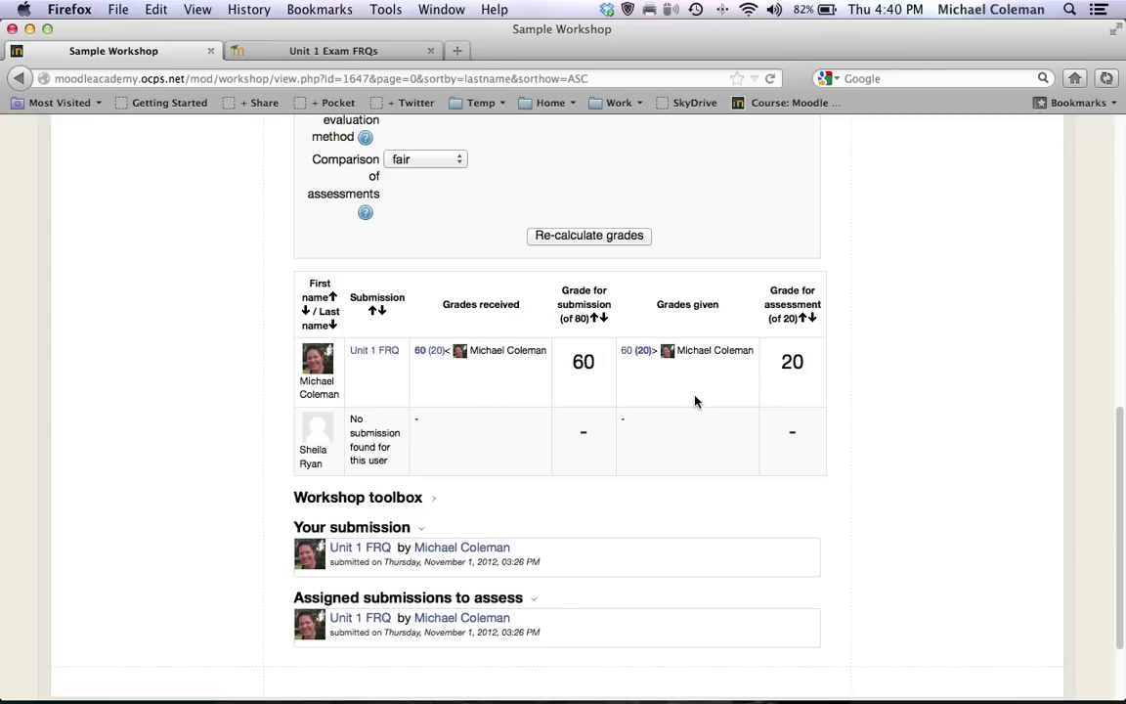
pyautogui.scroll(1, 535, 457)
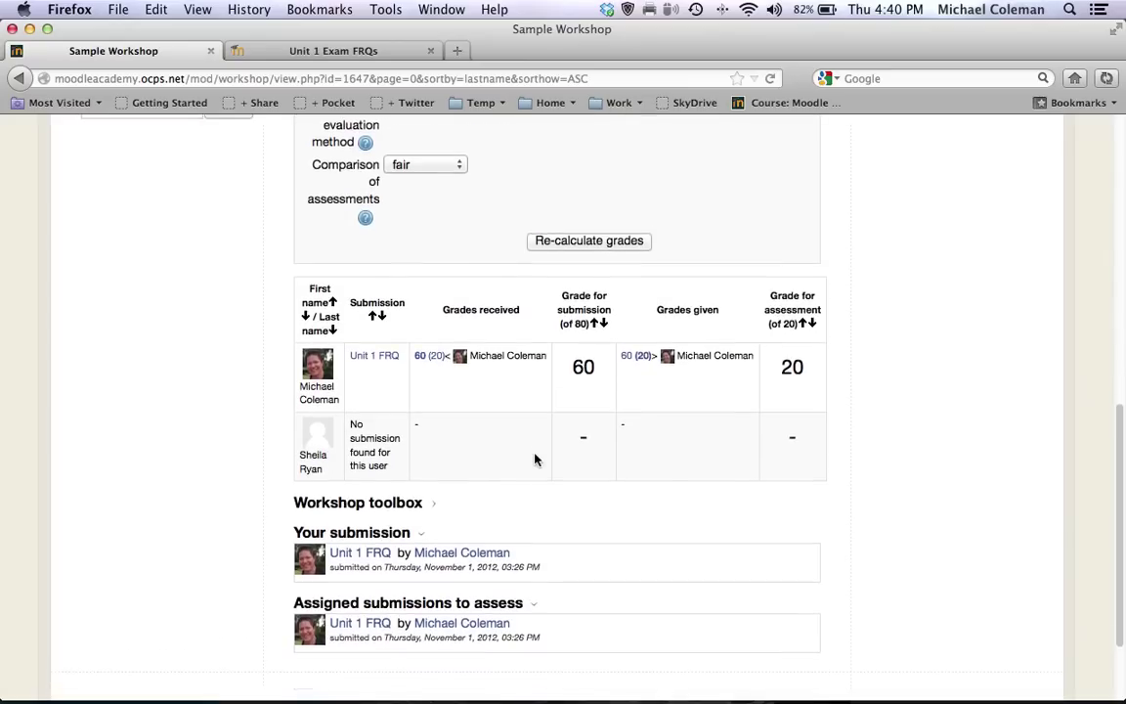
pyautogui.scroll(-2, 535, 457)
pyautogui.scroll(3, 528, 452)
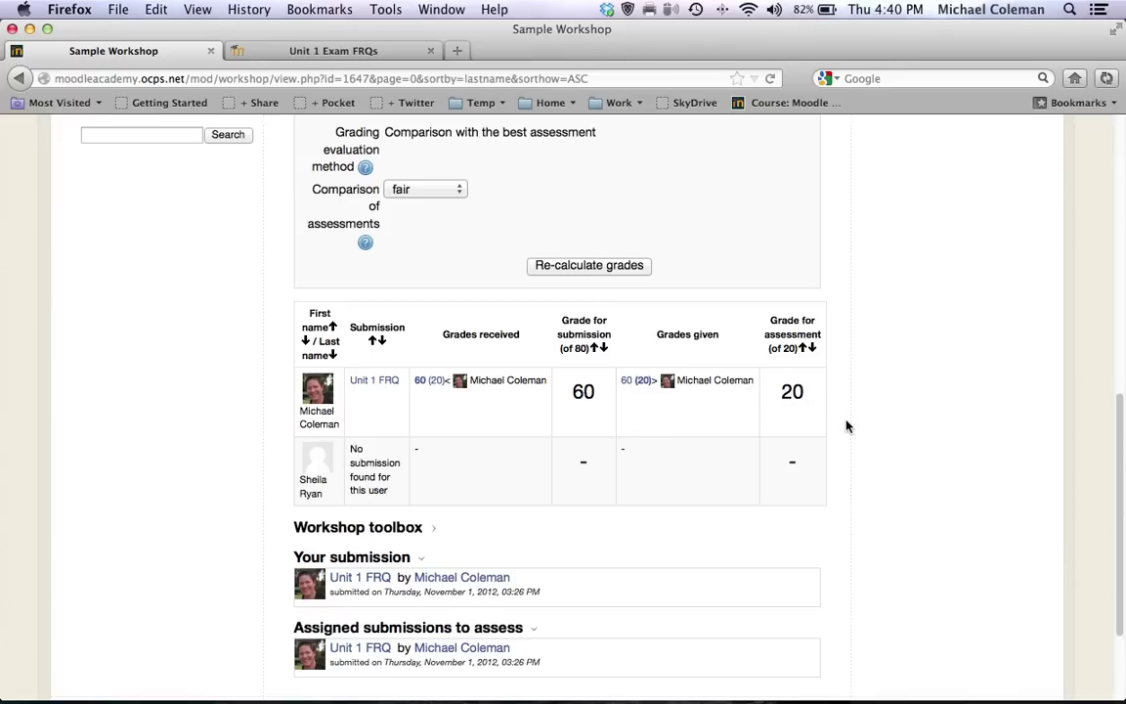
pyautogui.scroll(8, 847, 425)
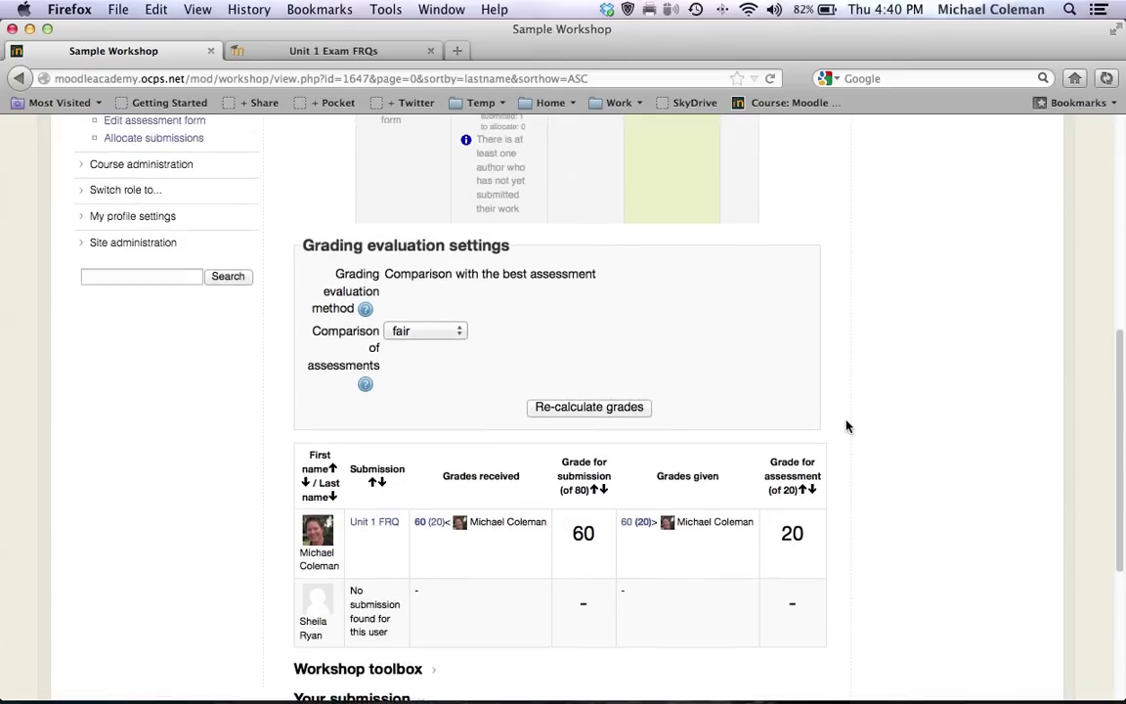
pyautogui.scroll(1, 846, 426)
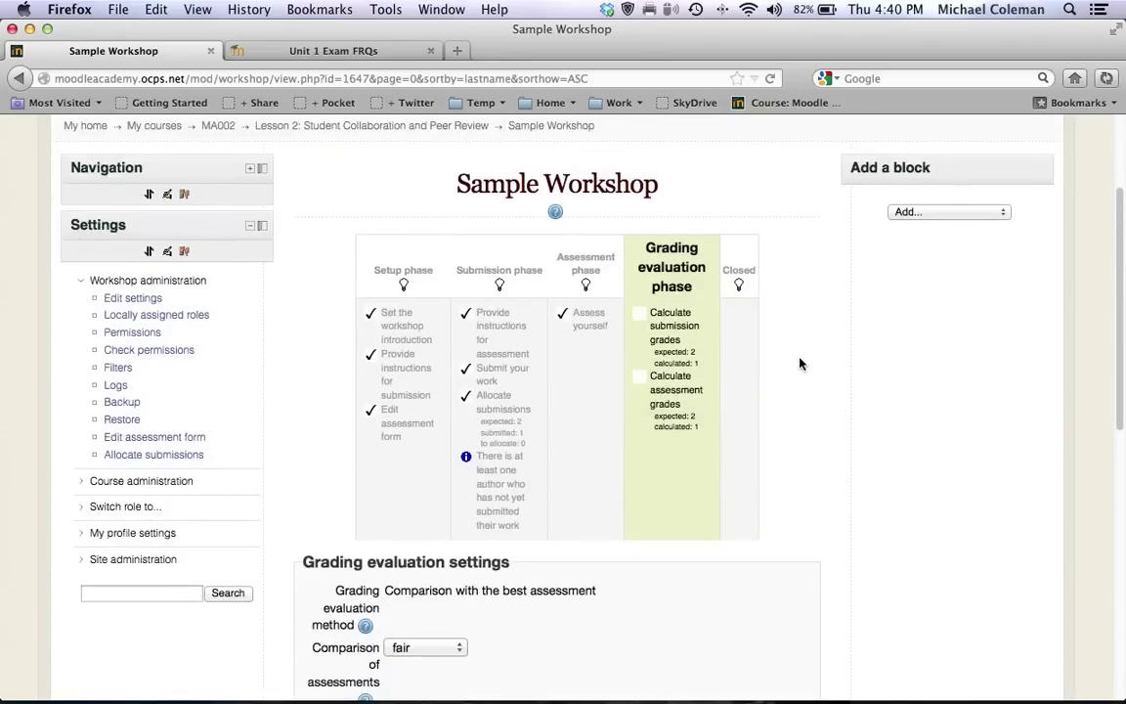
# Step: Switch the workshop to the Closed phase and confirm
pyautogui.click(740, 286)
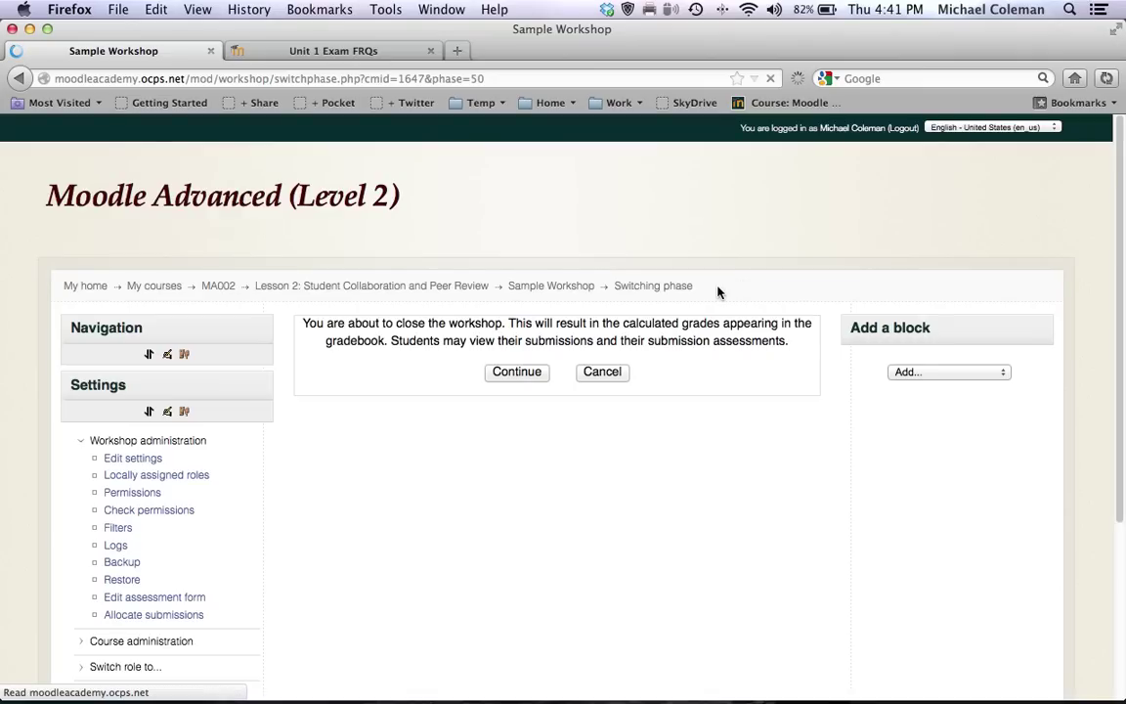
pyautogui.click(529, 375)
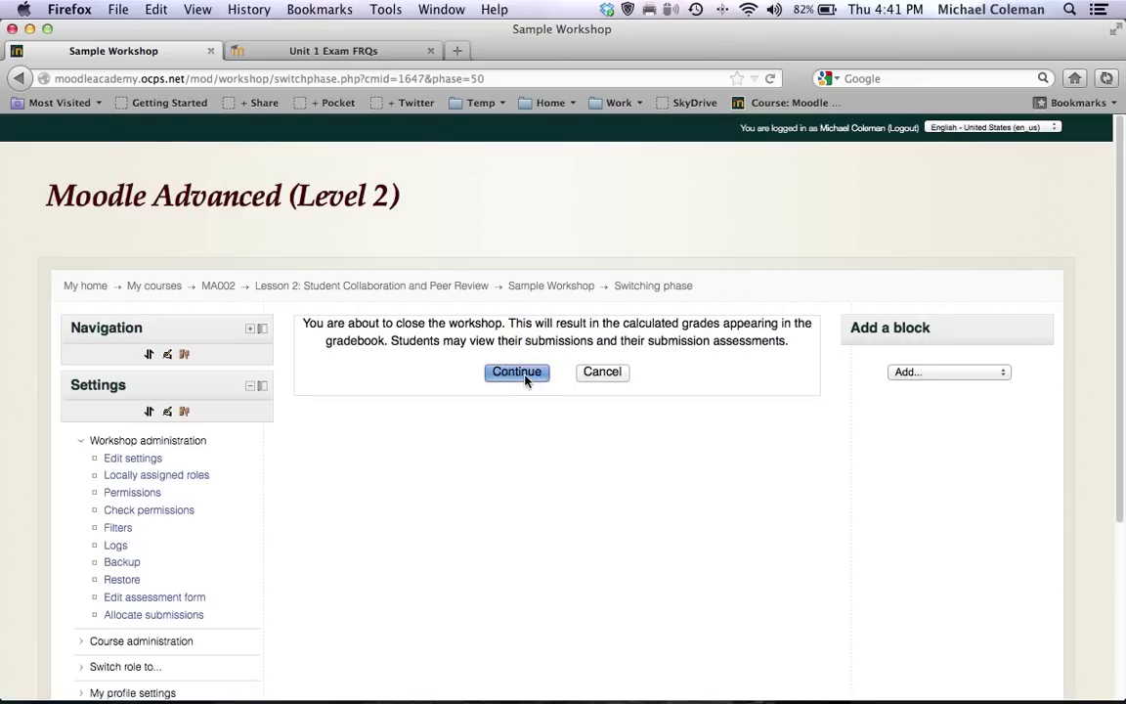